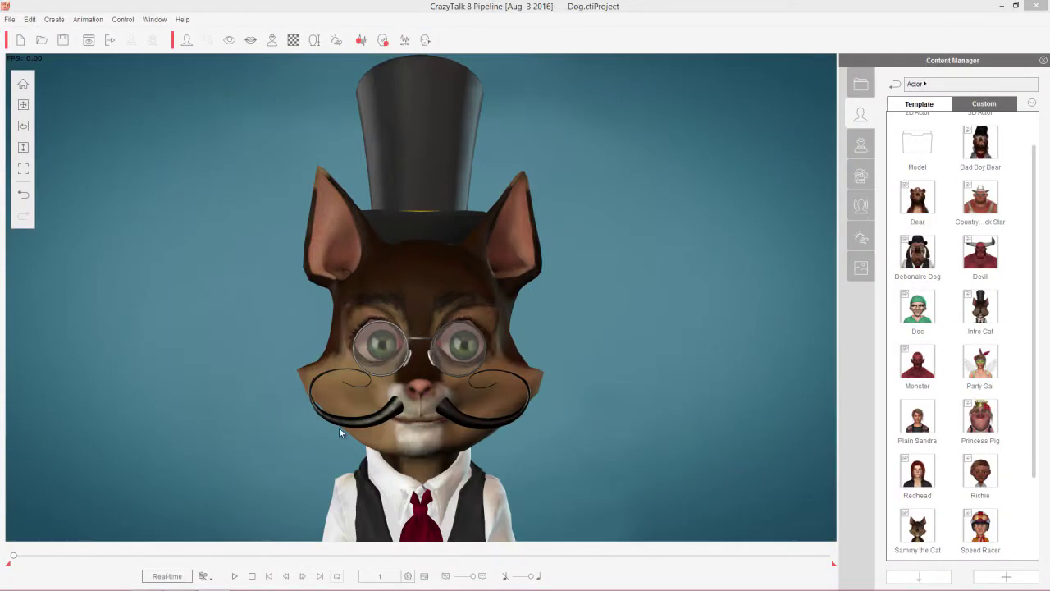
Preview the animation on the cat actor, and load and preview the Debonaire Dog actor
click(236, 577)
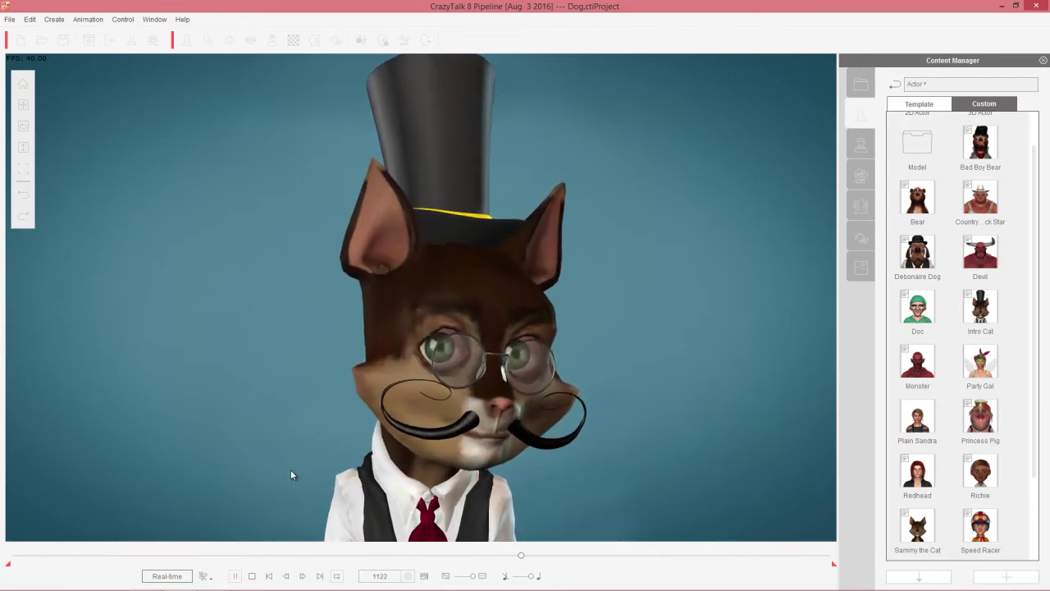
click(254, 576)
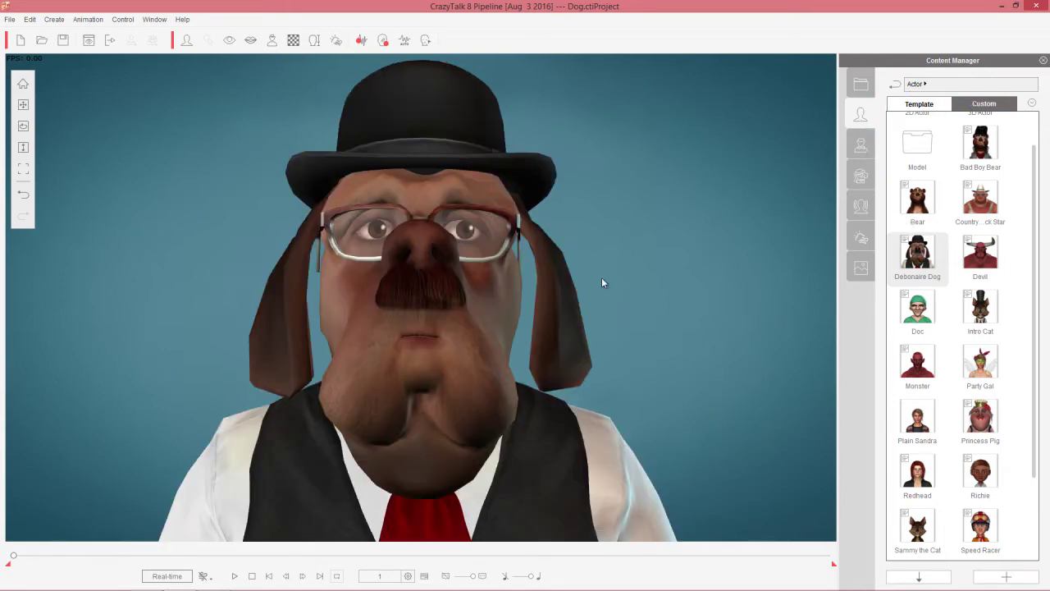
click(235, 576)
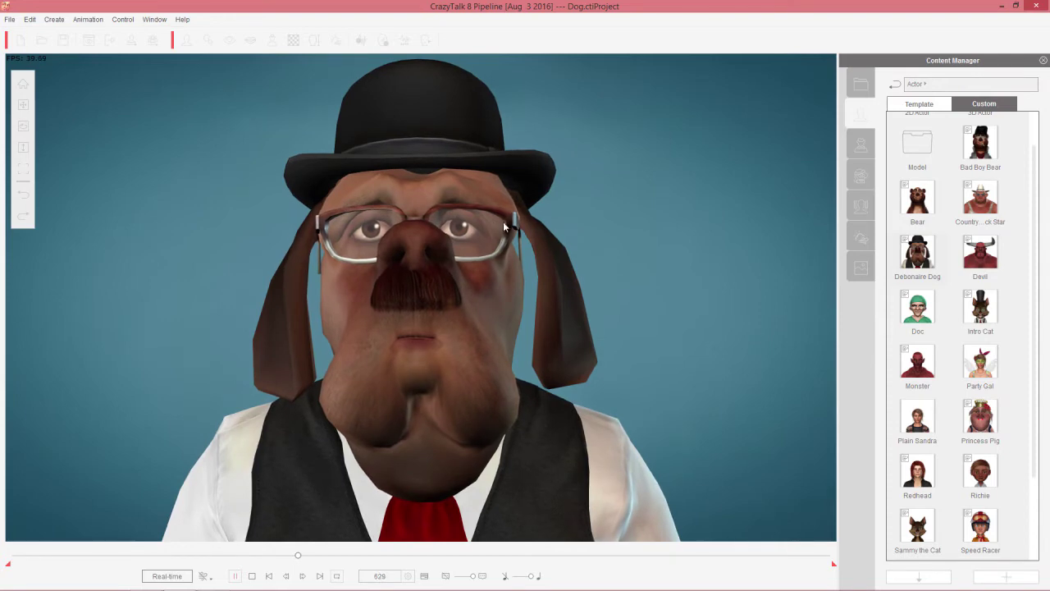
click(252, 575)
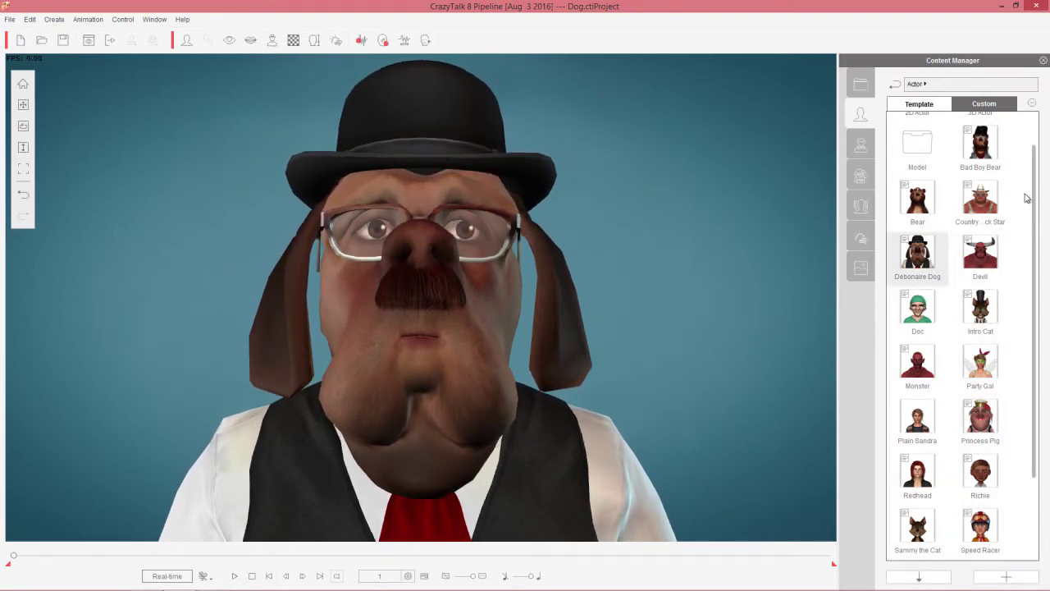
Load the Bad Boy Bear and Princess Pig actors in turn and preview each one's animation
double_click(995, 144)
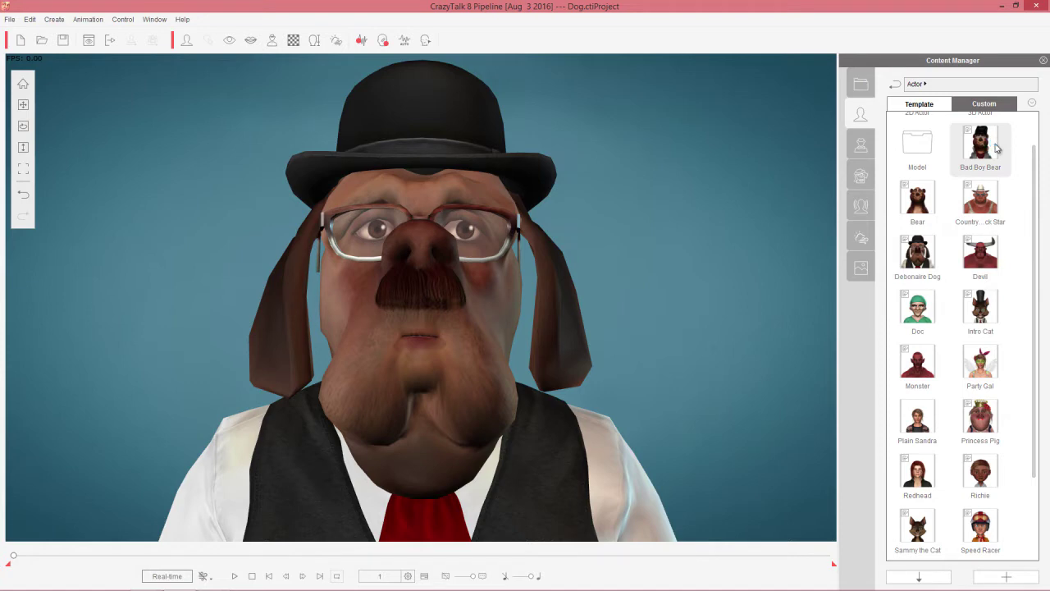
click(234, 576)
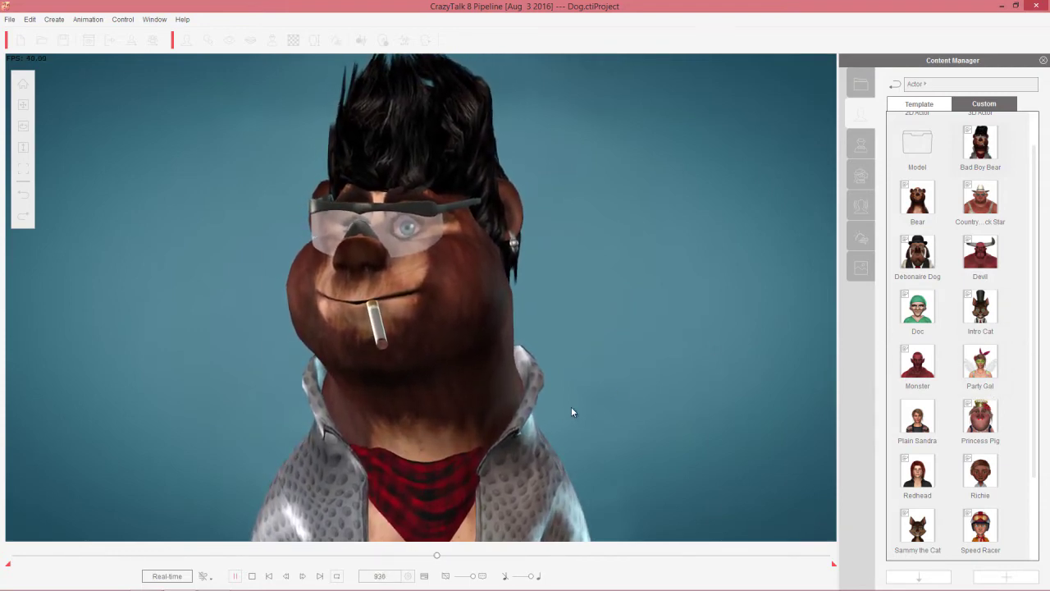
click(251, 575)
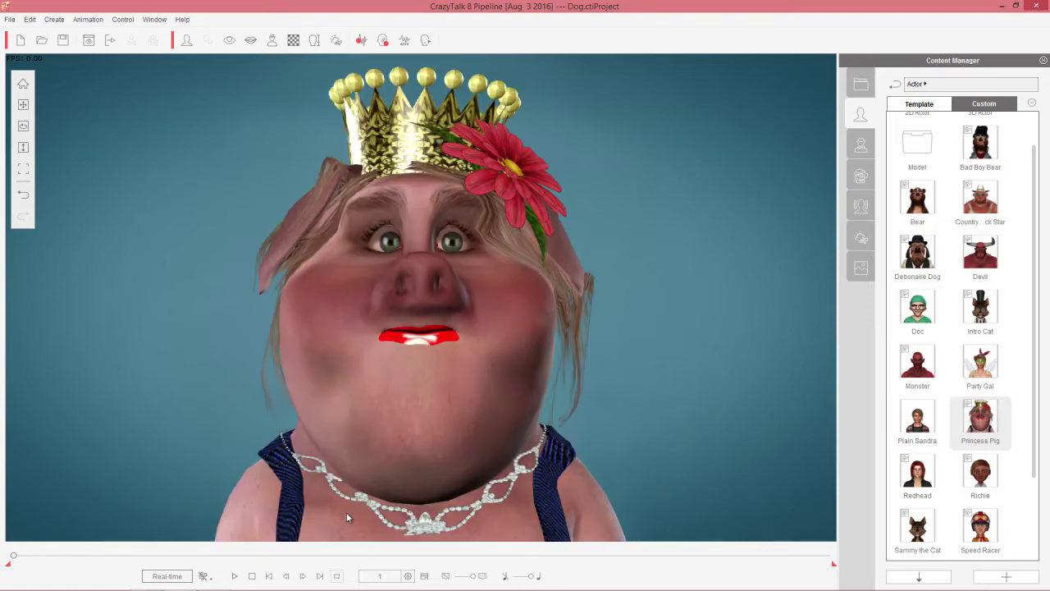
click(237, 575)
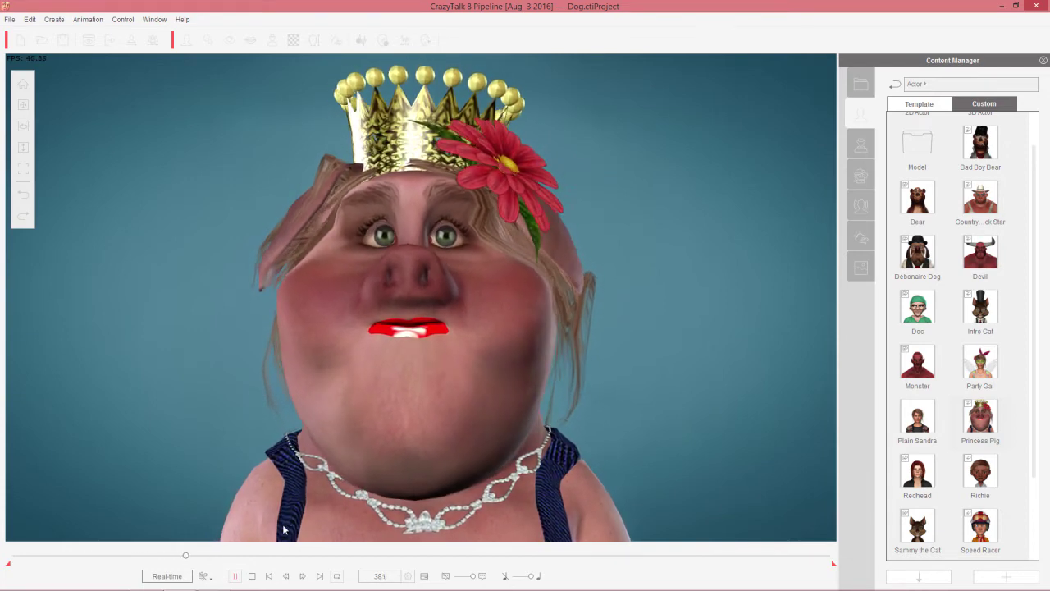
click(253, 576)
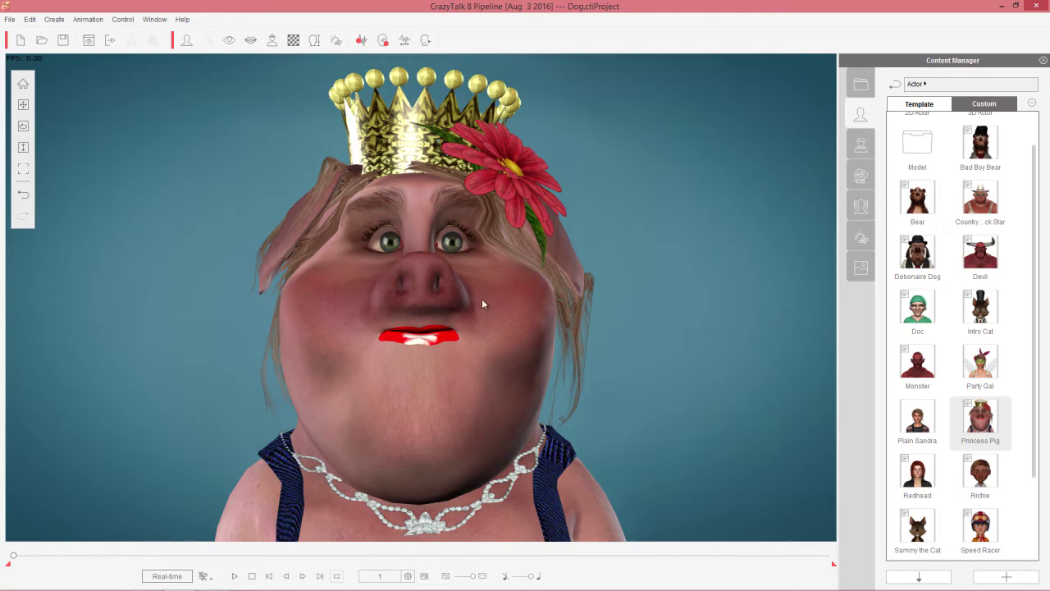
Switch to iClone to view the ToKoMotion Stylized Animals avatars, and return to CrazyTalk 8 with the plain pig
key(alt+Tab)
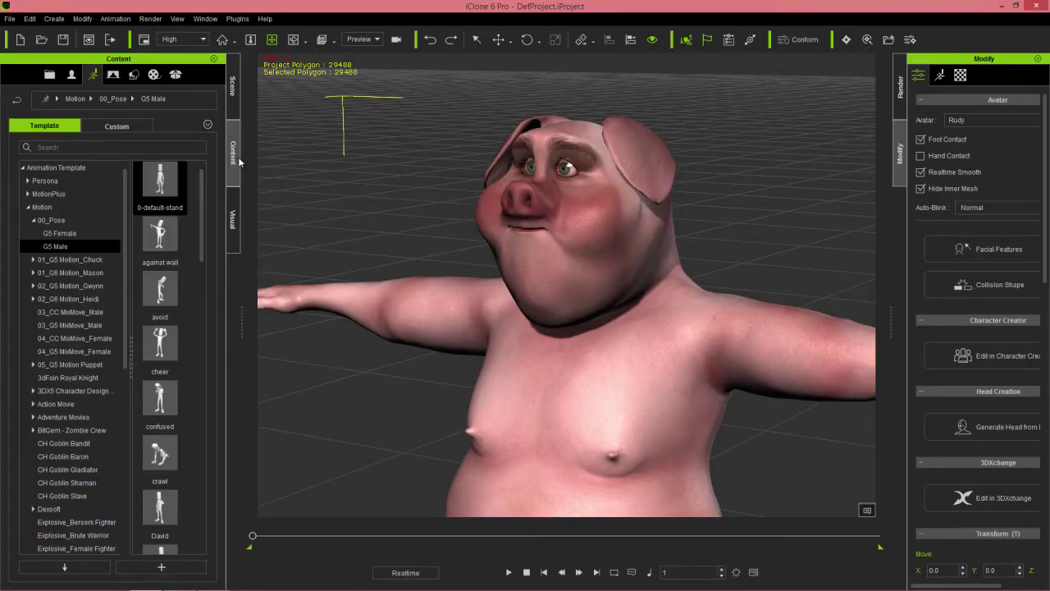
click(71, 76)
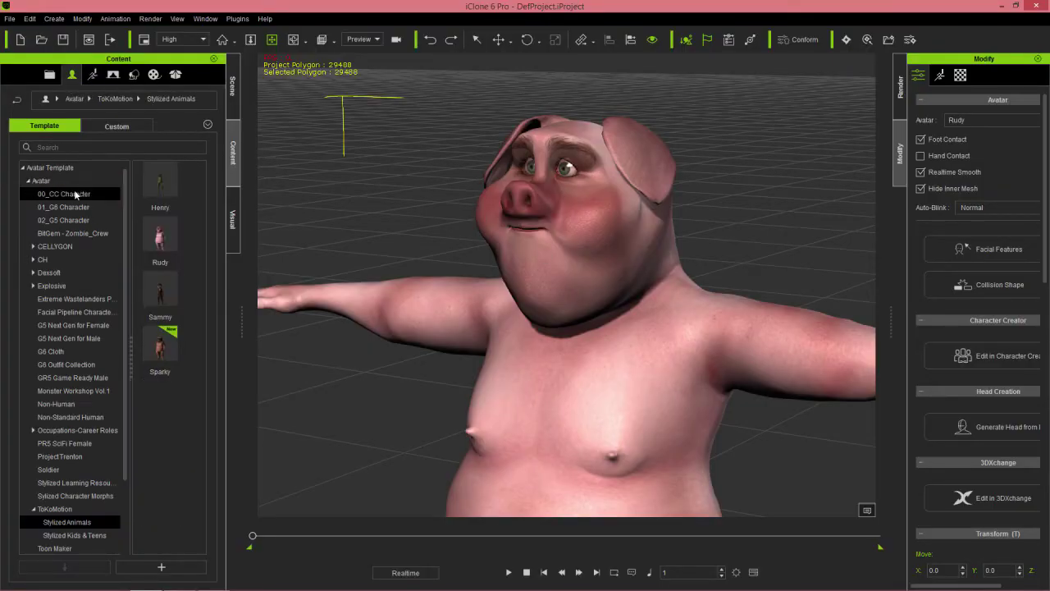
click(65, 523)
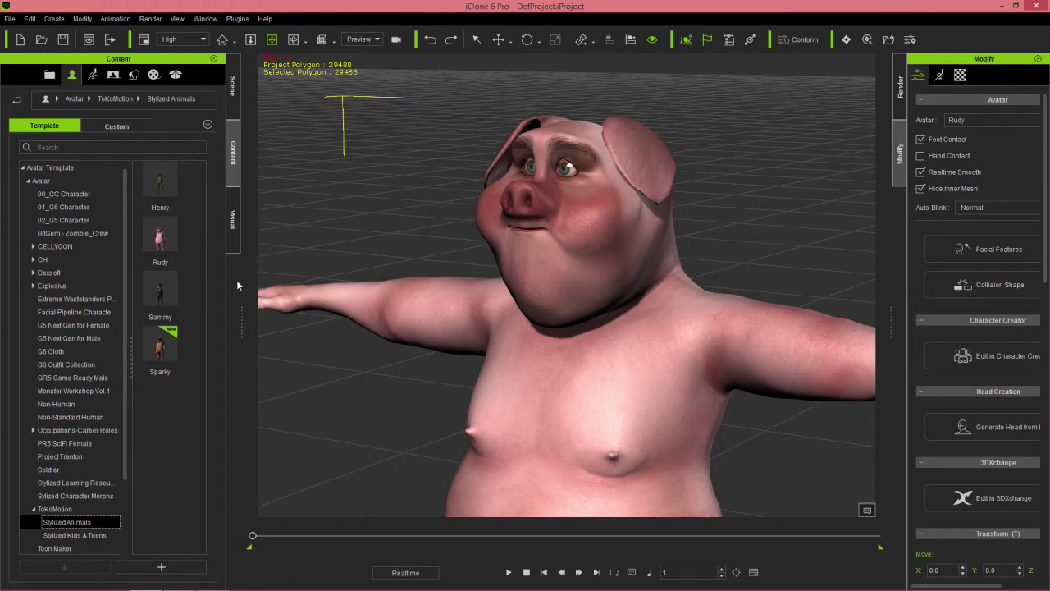
drag(160, 238, 380, 346)
key(alt+Tab)
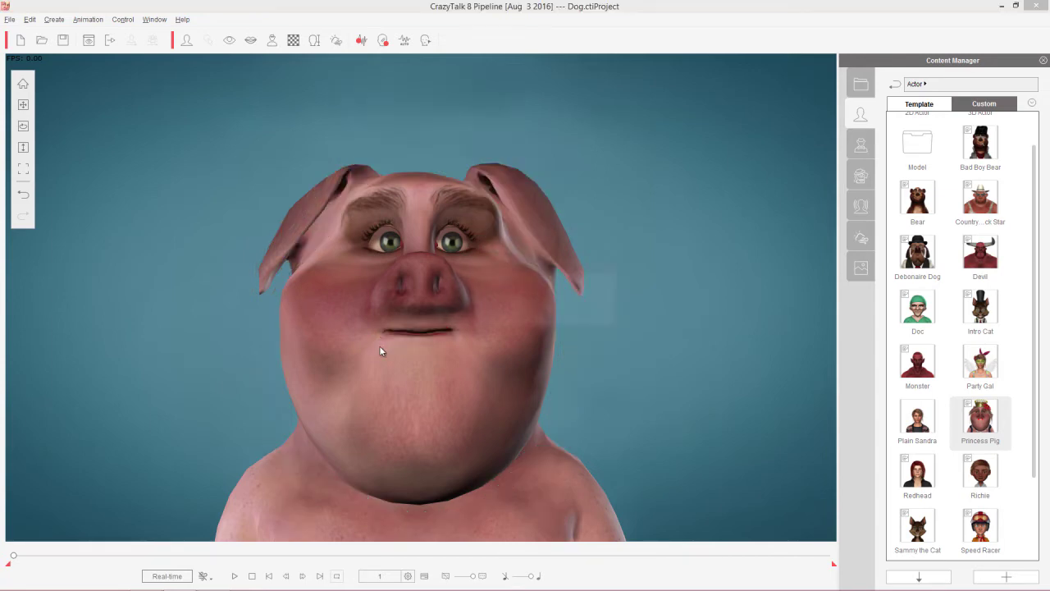
click(587, 314)
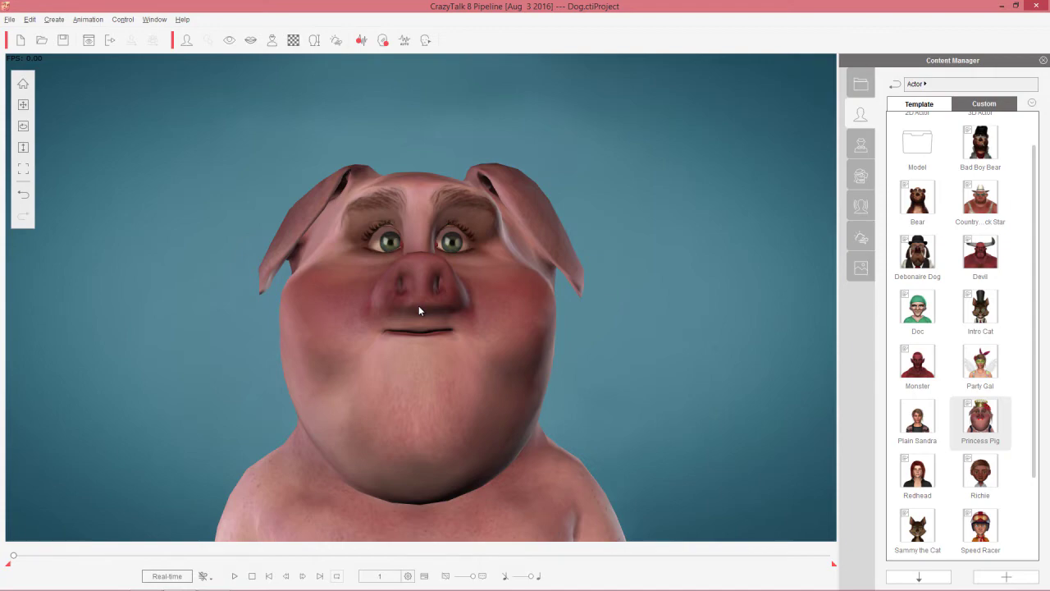
Switch to the desktop and open the Billy Toon accessory folder inside CT 8.1 Projects, Acc
key(alt+Tab)
key(alt+Tab)
key(alt+Tab)
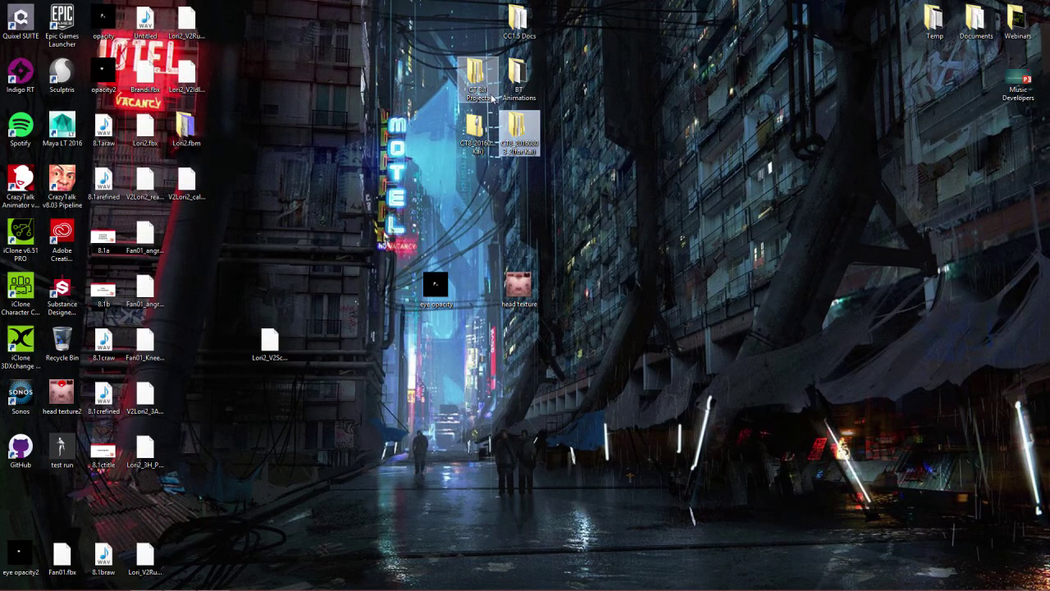
double_click(483, 85)
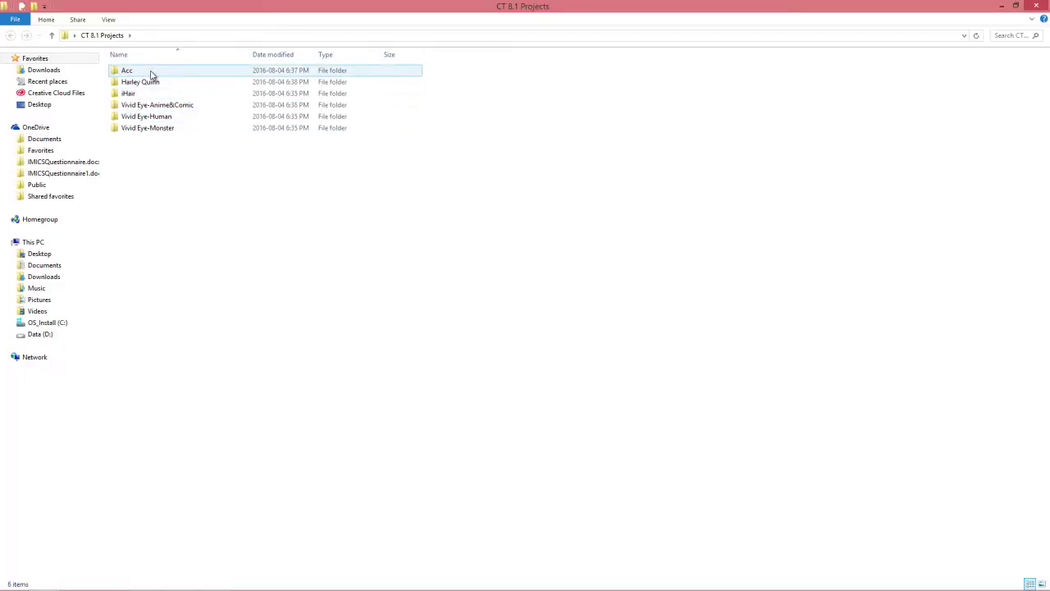
double_click(151, 74)
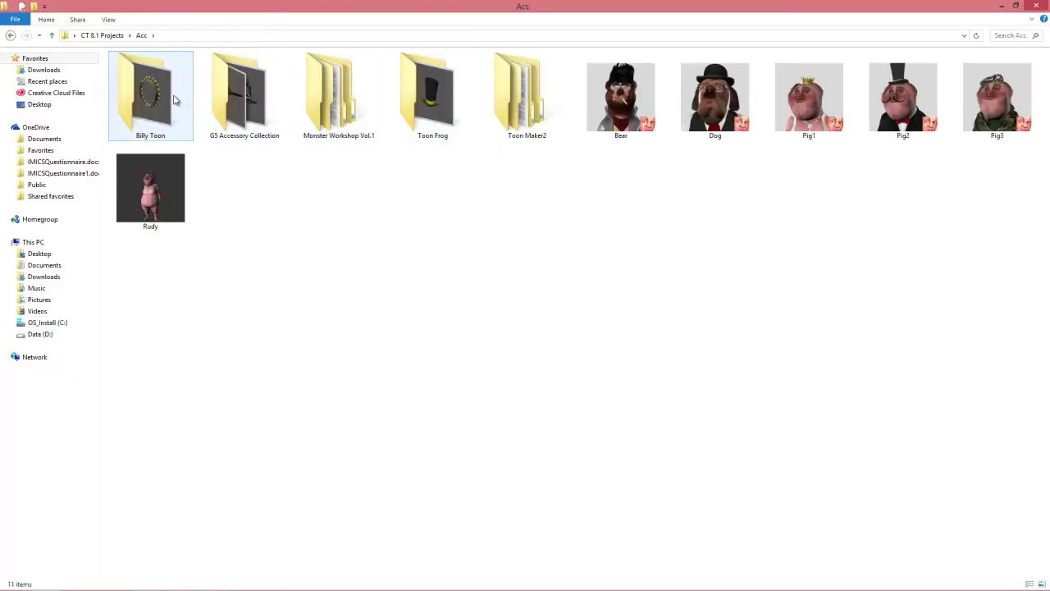
double_click(171, 97)
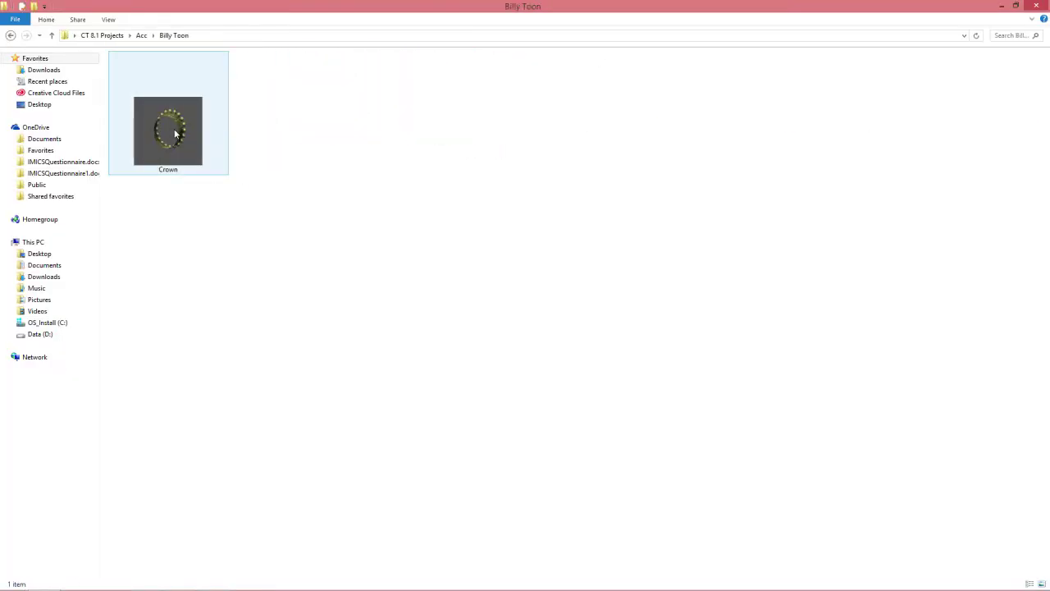
Import the Crown accessory onto the pig in CrazyTalk 8 and attach it to head part C
drag(174, 131, 419, 267)
key(alt+Tab)
key(alt+Tab)
key(alt+Tab)
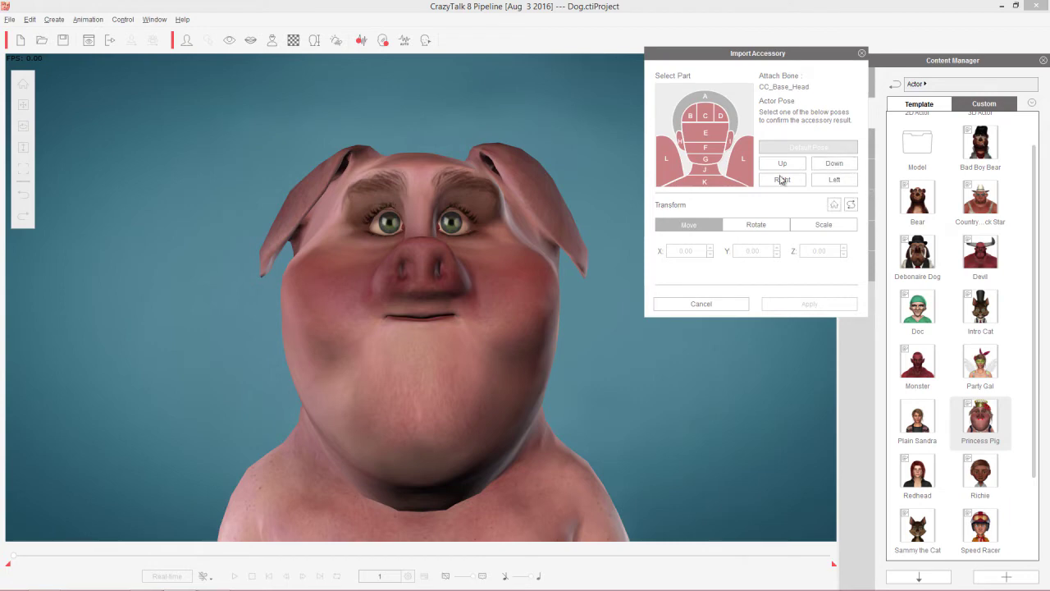
click(709, 117)
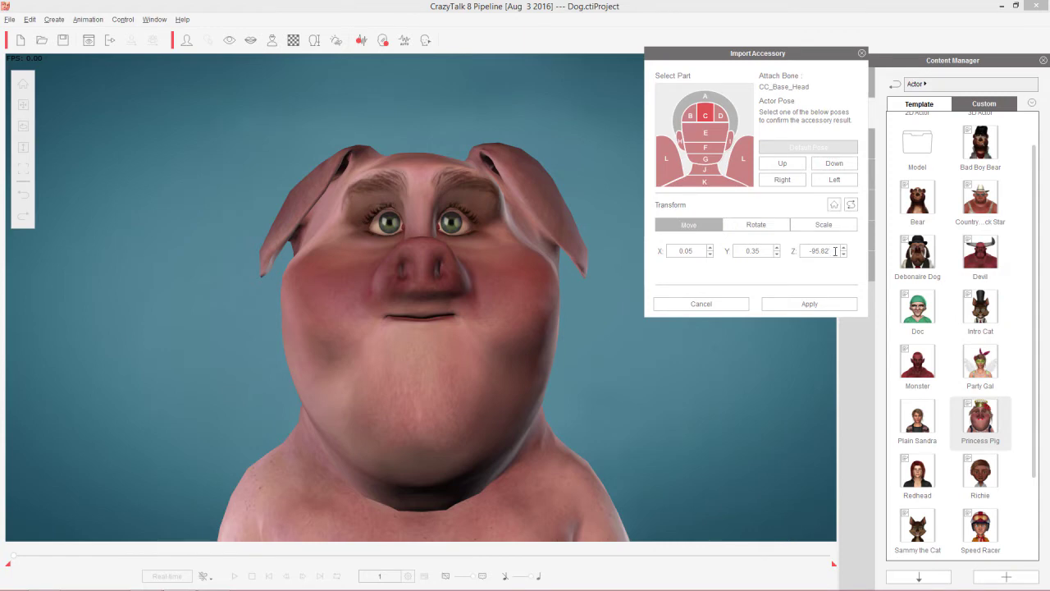
Set the crown's Y and Z positions to 0, and raise it slightly along Z
text(0)
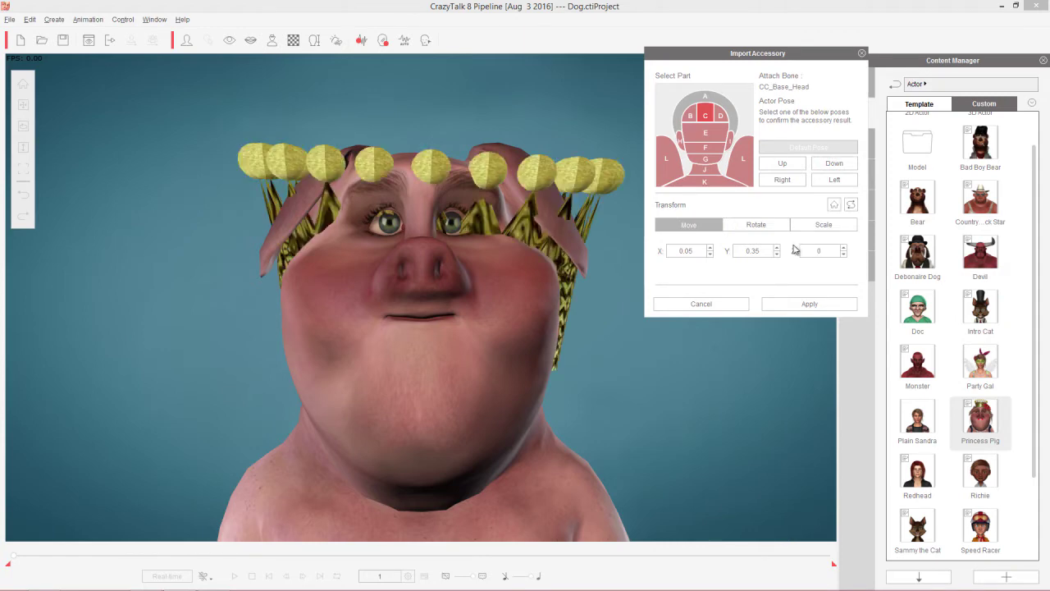
click(835, 208)
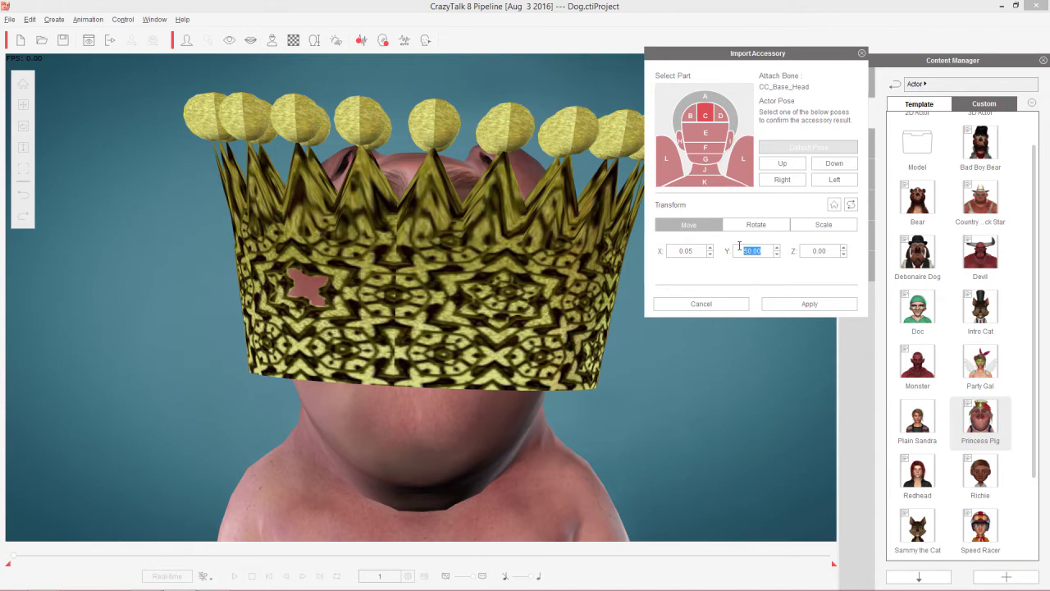
text(0)
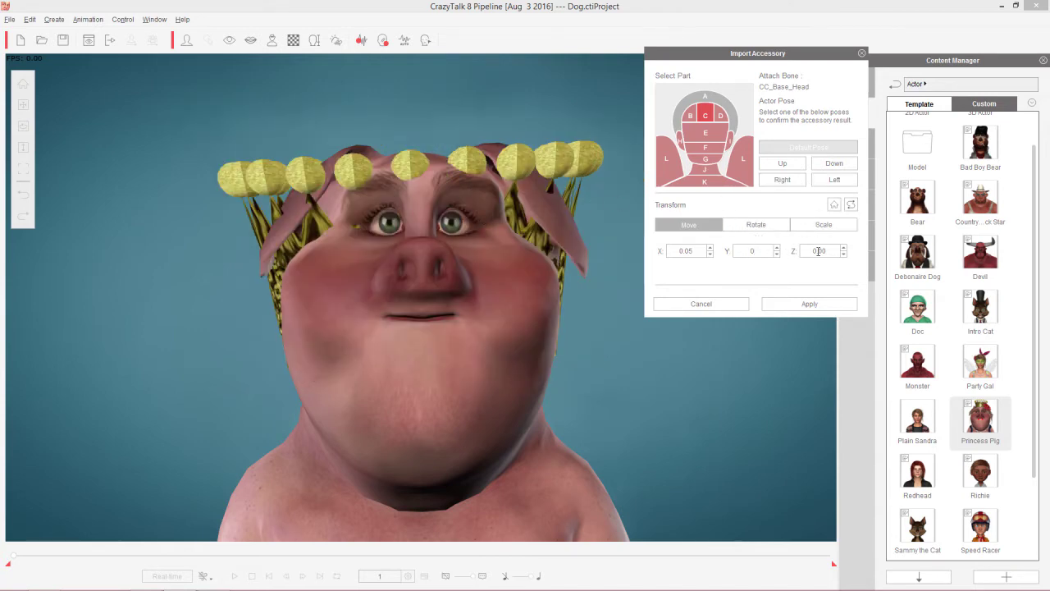
text(0.85)
key(Return)
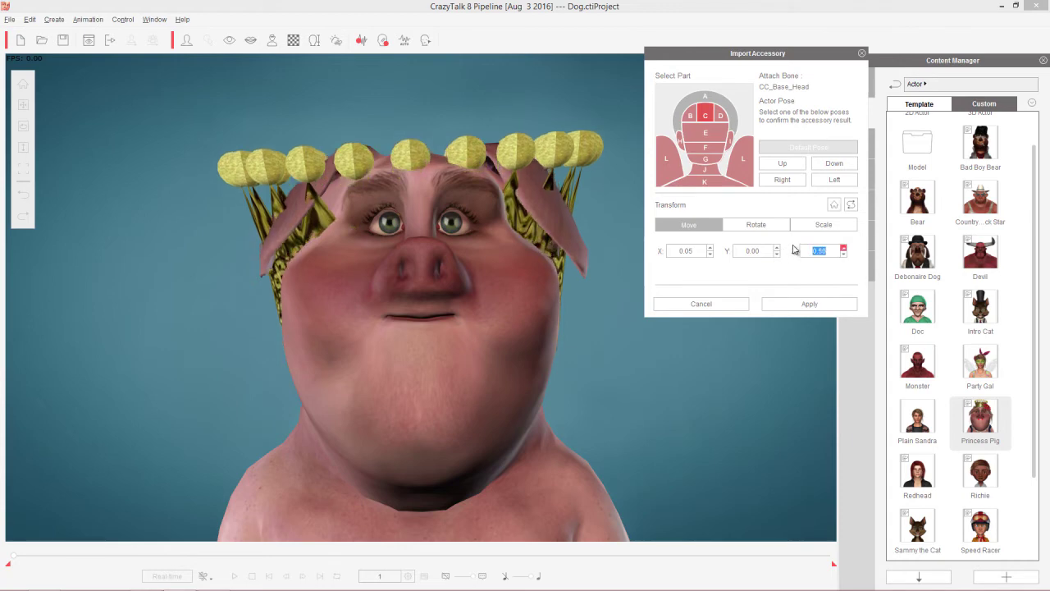
Scale the crown down uniformly to about 0.39 with the XYZ scale locked
click(819, 227)
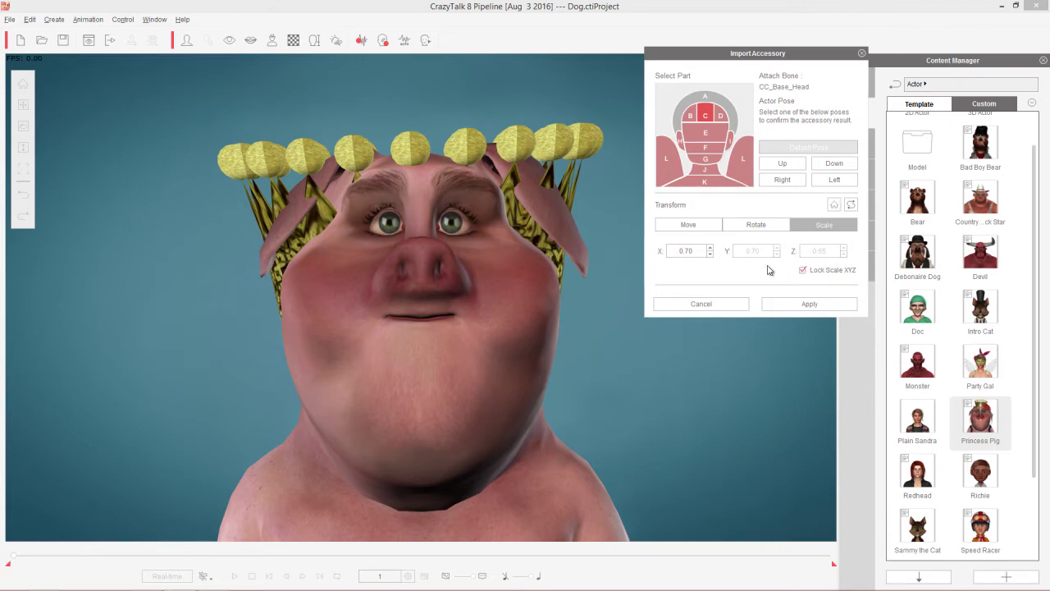
double_click(686, 251)
scroll(699, 252, down, 15)
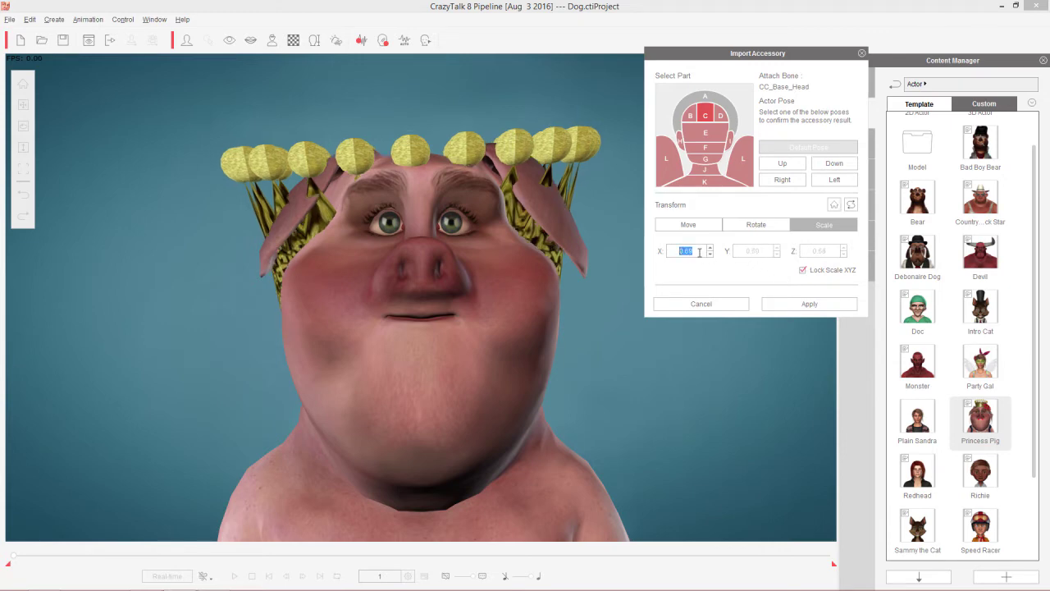
scroll(699, 252, down, 10)
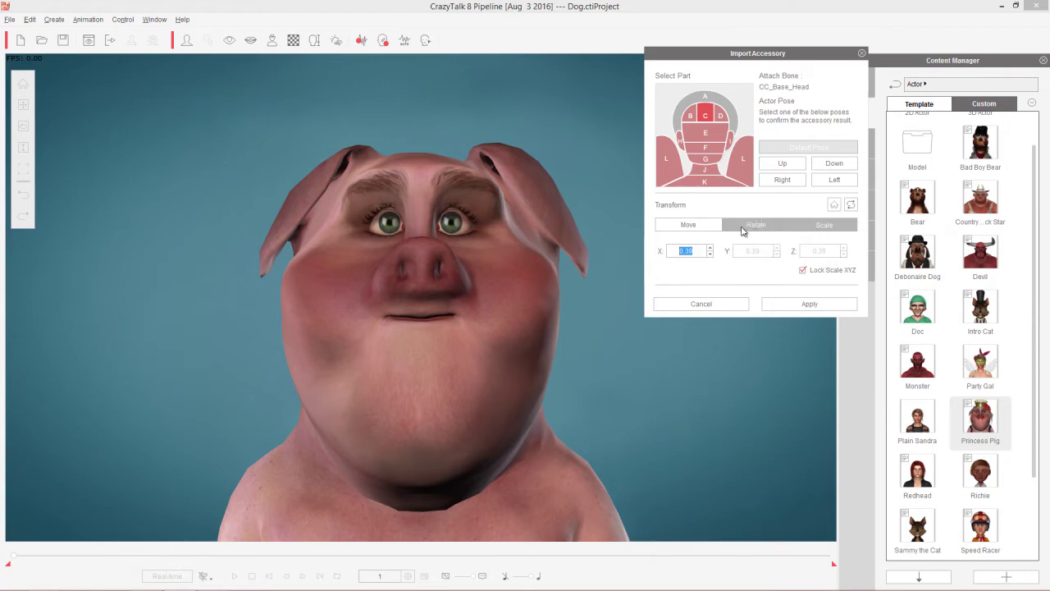
Raise the crown onto the pig's head with a Z position of 10 and reduce its uniform scale to 0.35
click(710, 227)
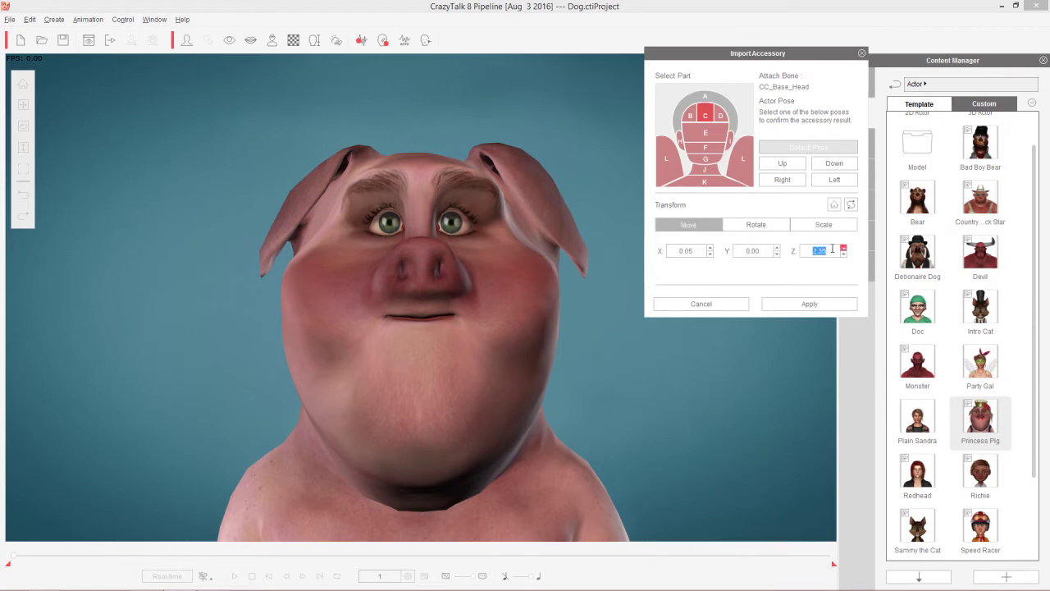
scroll(833, 248, up, 10)
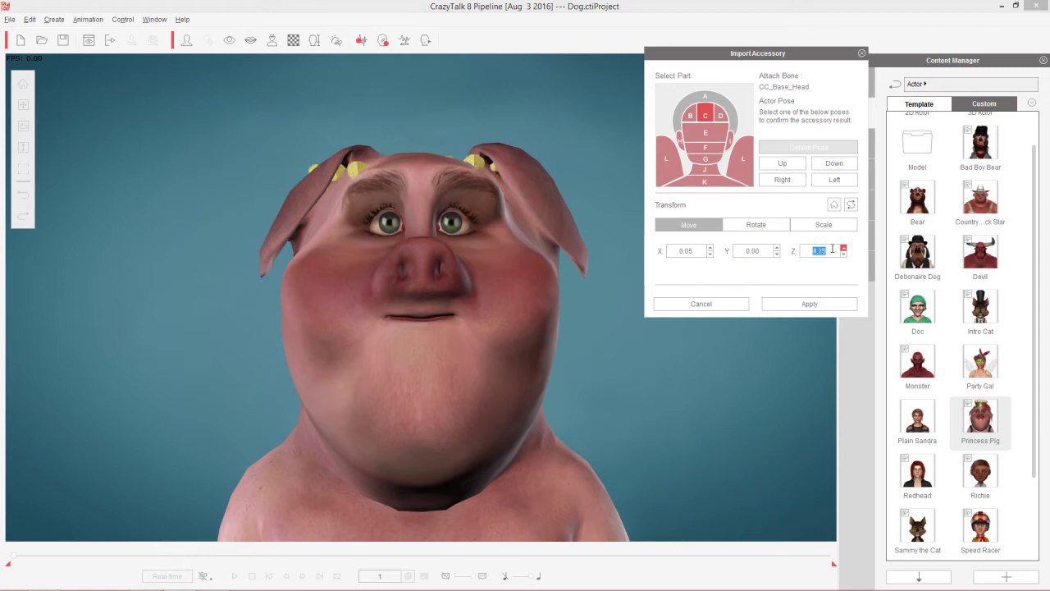
text(10)
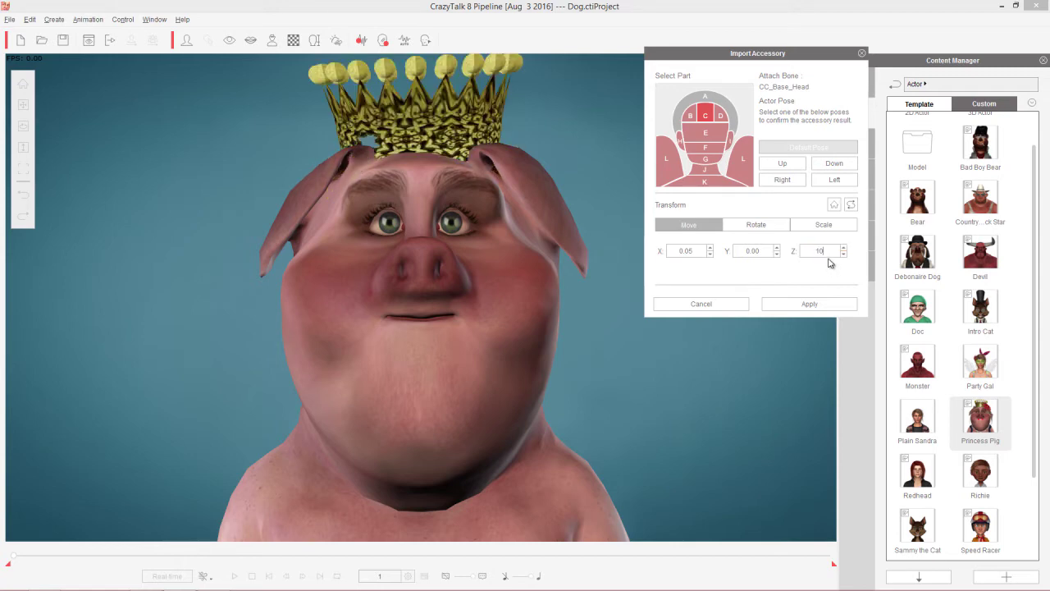
click(818, 223)
scroll(724, 236, down, 4)
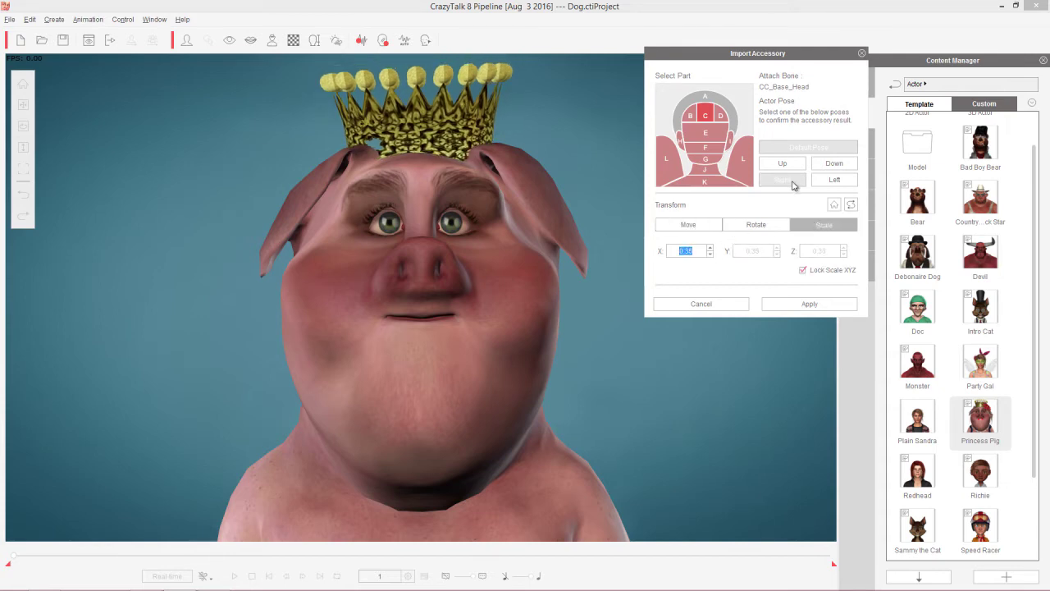
Check the crown's fit in the Right and Left actor poses
click(793, 186)
click(828, 185)
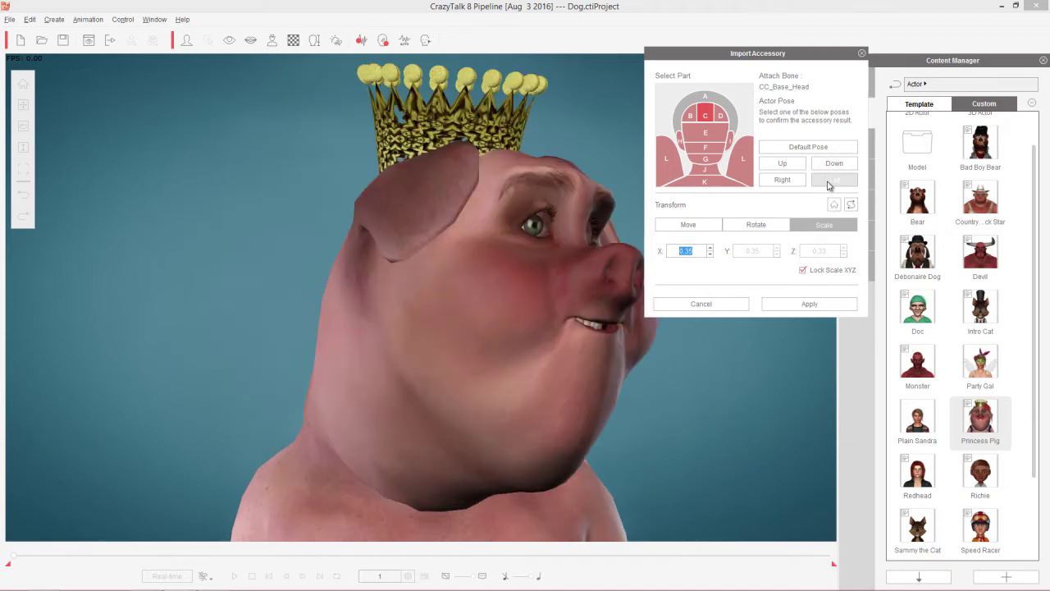
click(796, 184)
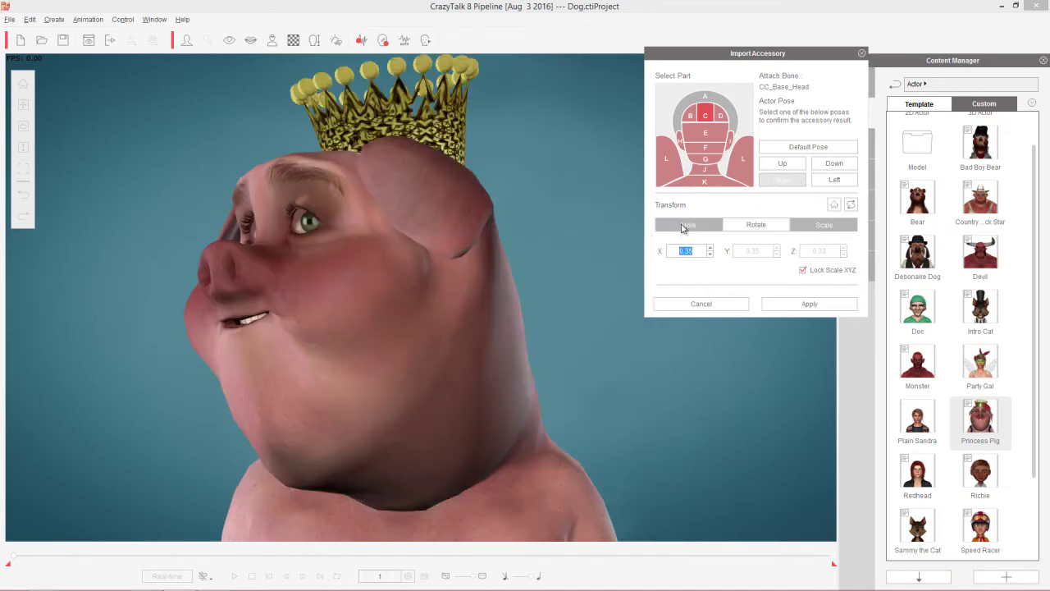
Adjust the crown's Y position and tilt it about the X axis to follow the pig's head
click(682, 227)
drag(776, 247, 776, 247)
click(750, 228)
drag(709, 250, 711, 252)
Check the crown in the Down actor pose and fine-tune its X rotation to -8
click(825, 168)
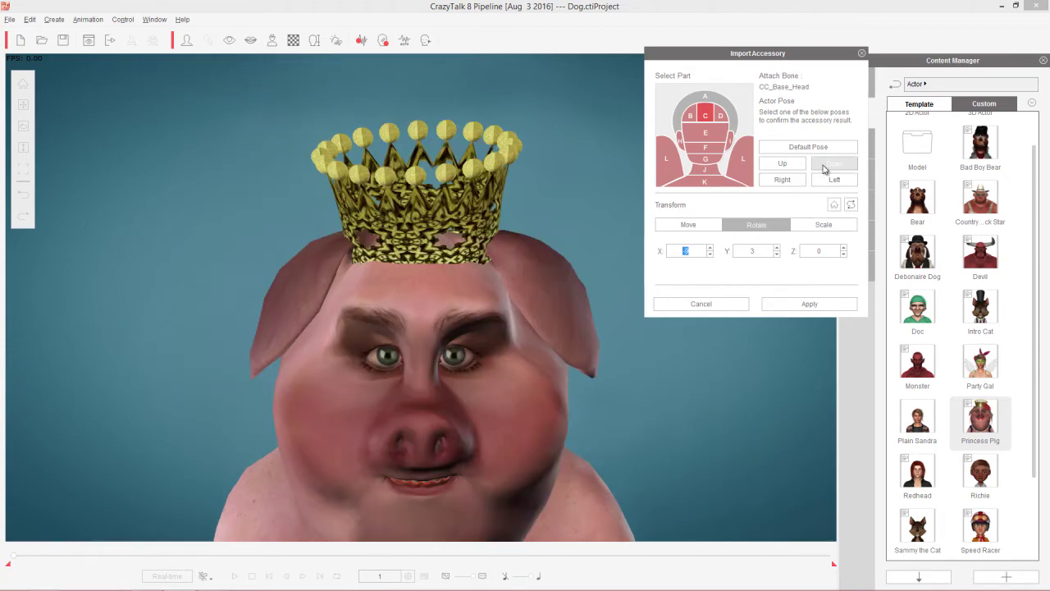
key(Down)
key(Down)
key(Down)
key(Down)
key(Down)
key(Down)
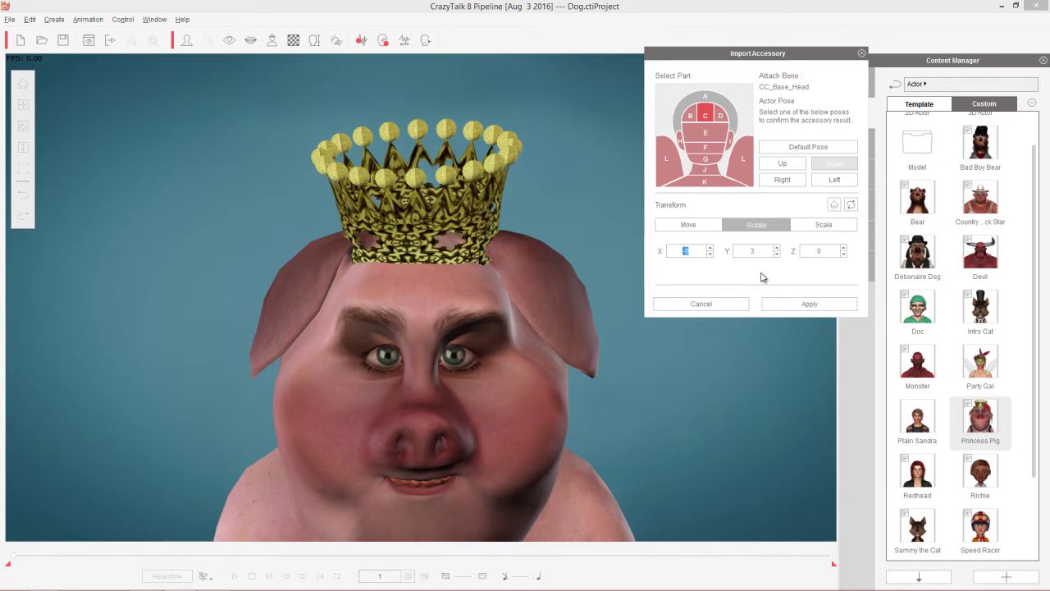
Tilt the crown further into negative X rotation and reduce its Y position so it sits closer on the pig's head
key(Down)
key(Down)
key(Down)
key(Down)
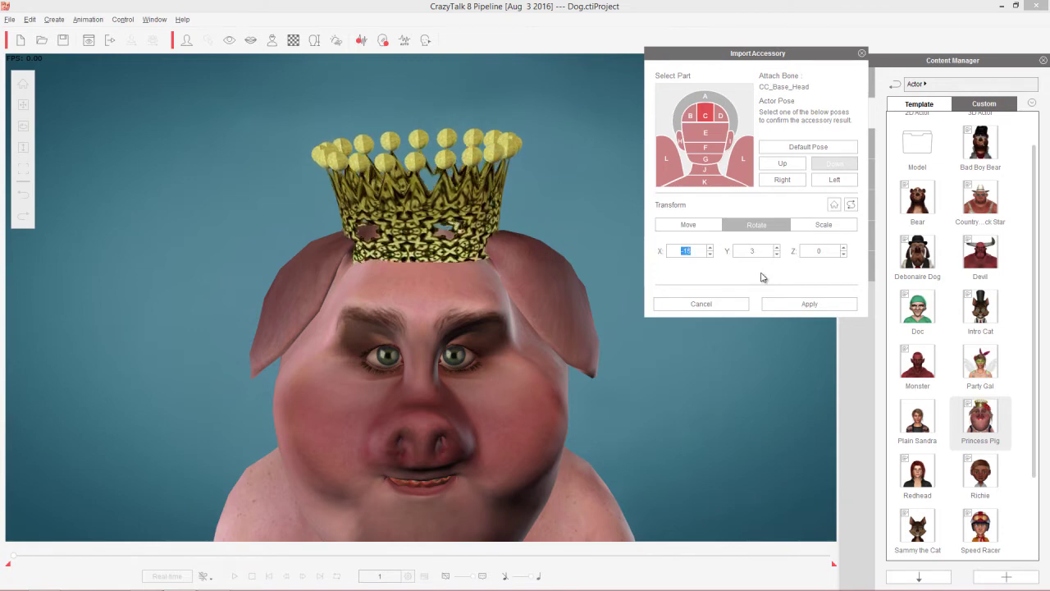
click(720, 229)
click(759, 252)
key(Down)
key(Down)
key(Down)
key(Down)
key(Down)
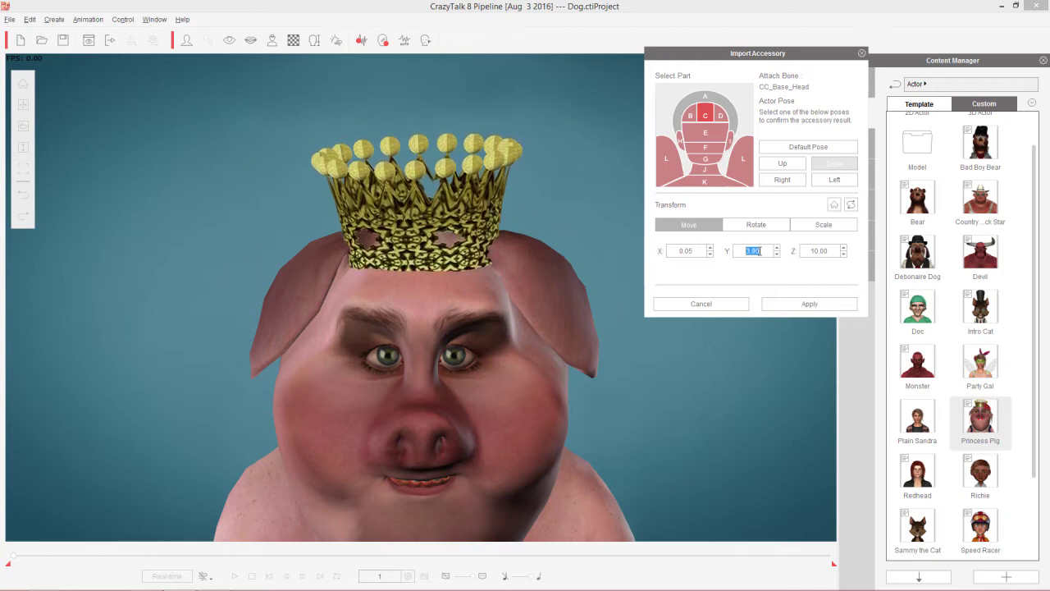
Check the crown's fit in the Right, Left and Default actor poses, and apply the accessory placement
click(814, 223)
click(782, 179)
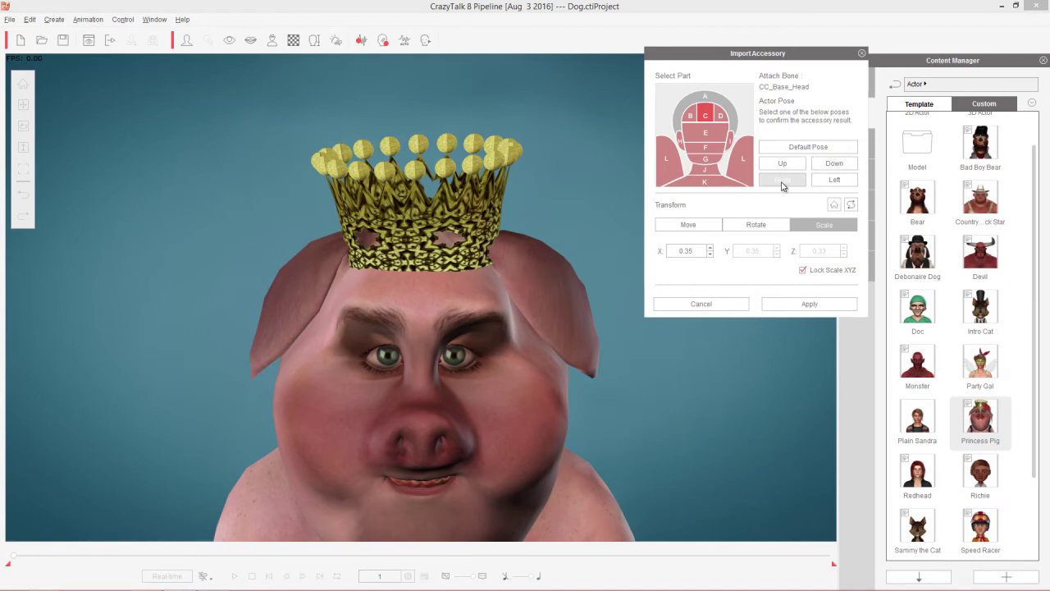
click(827, 181)
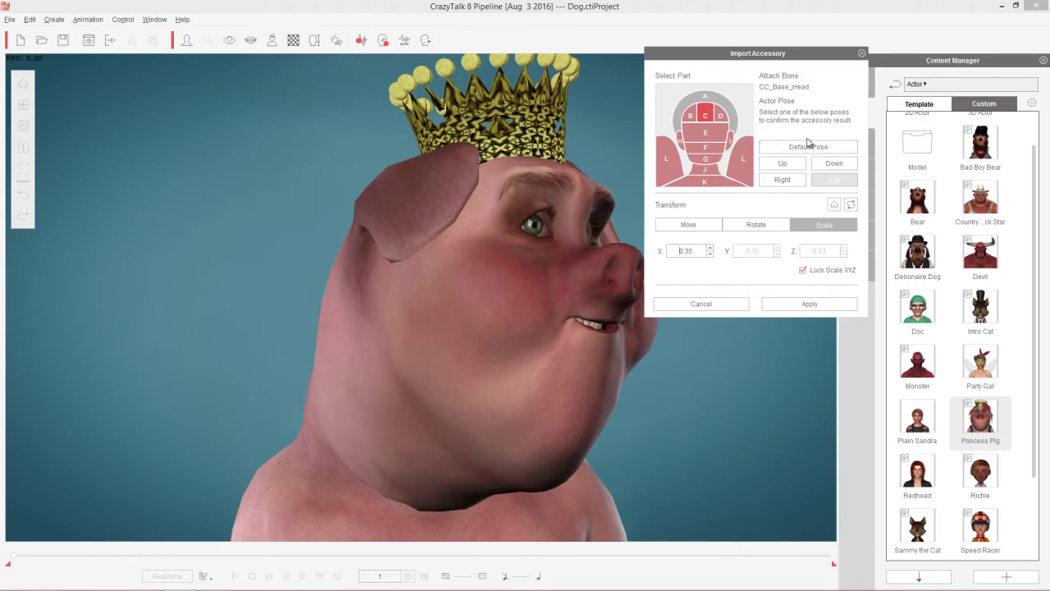
click(813, 148)
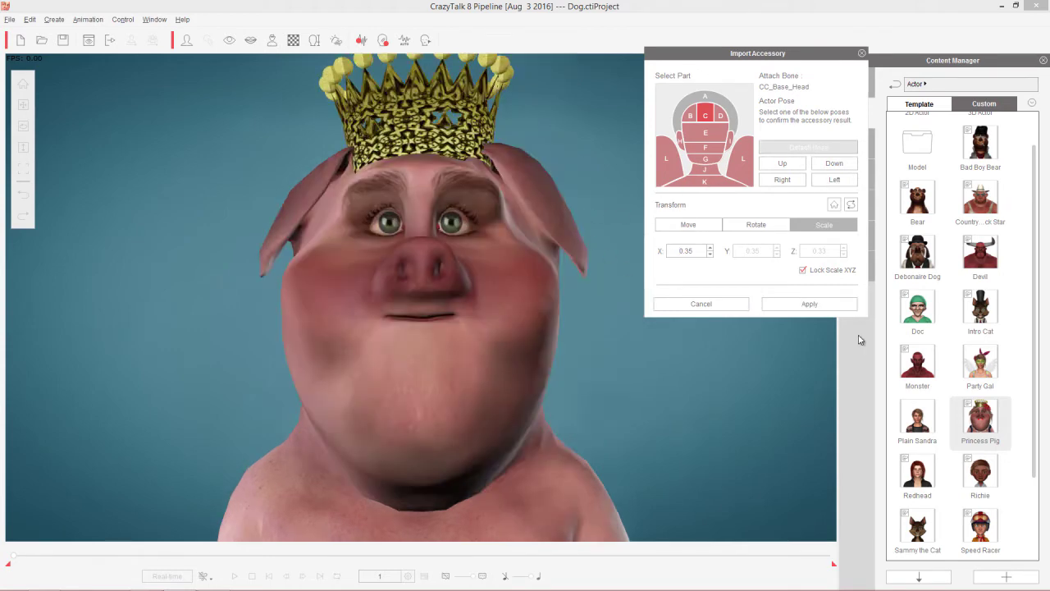
click(829, 305)
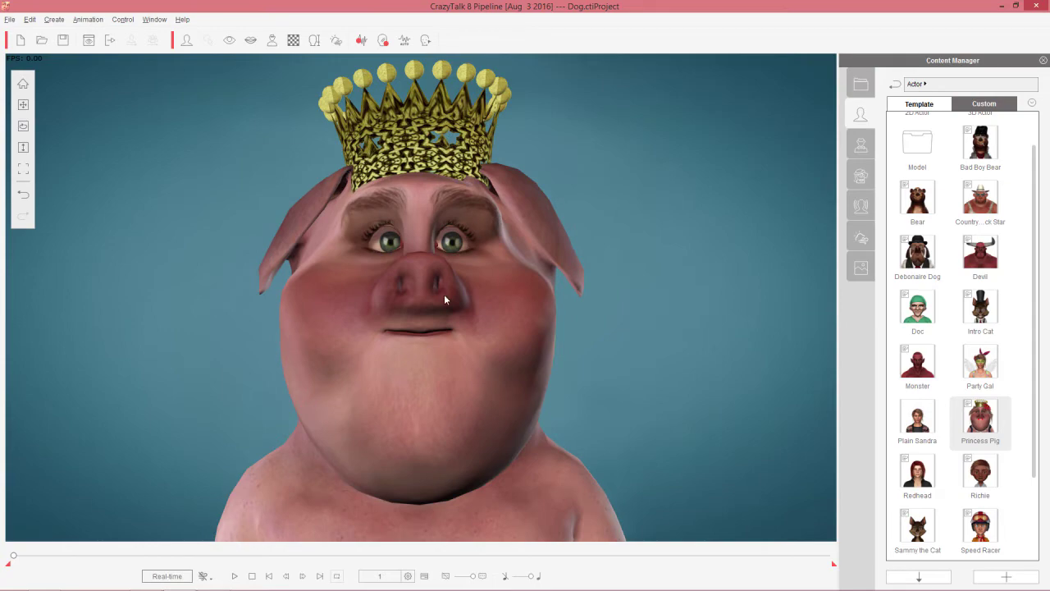
Switch to File Explorer and open the G5 Accessory Collection folder inside the Acc folder
key(alt+Tab)
key(alt+Tab)
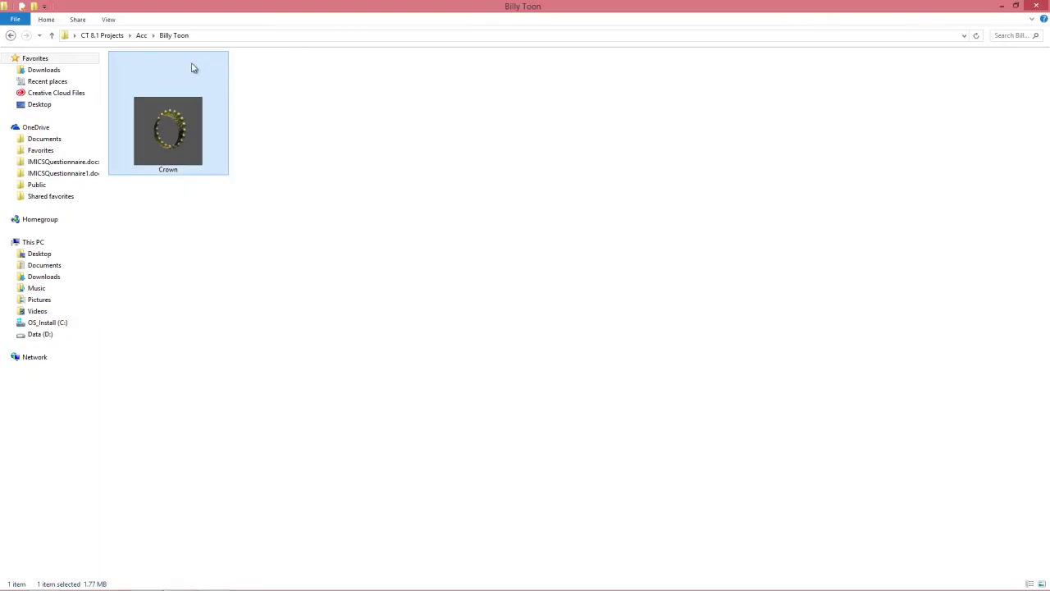
click(142, 35)
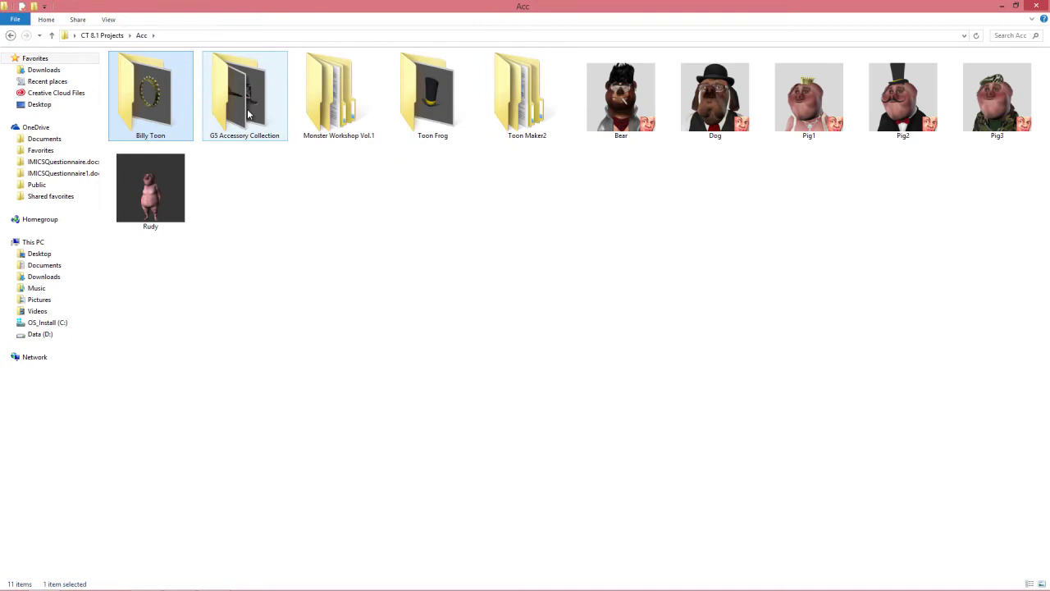
double_click(248, 113)
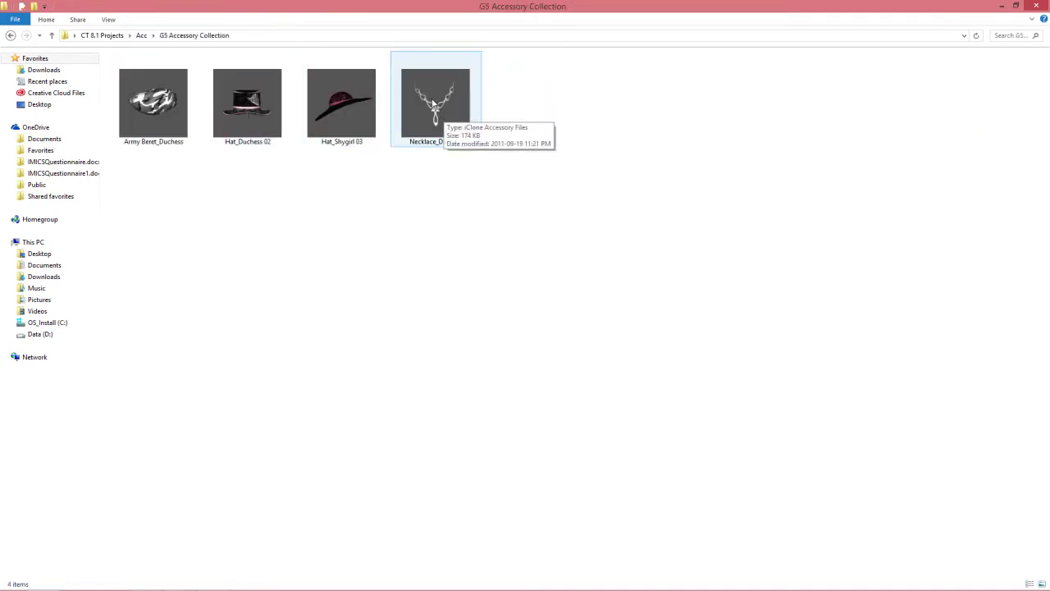
Import the necklace accessory file onto the pig in CrazyTalk 8 and attach it to neck part J
drag(457, 117, 416, 442)
key(alt+Tab)
key(alt+Tab)
key(alt+Tab)
key(alt+Tab)
key(alt+Tab)
key(alt+Tab)
key(alt+Tab)
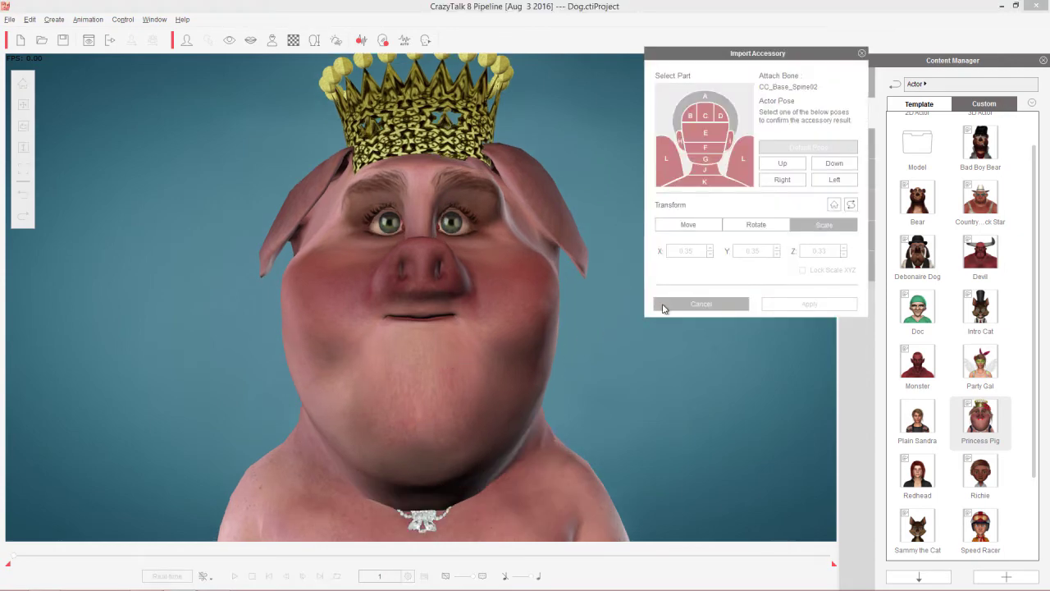
click(708, 170)
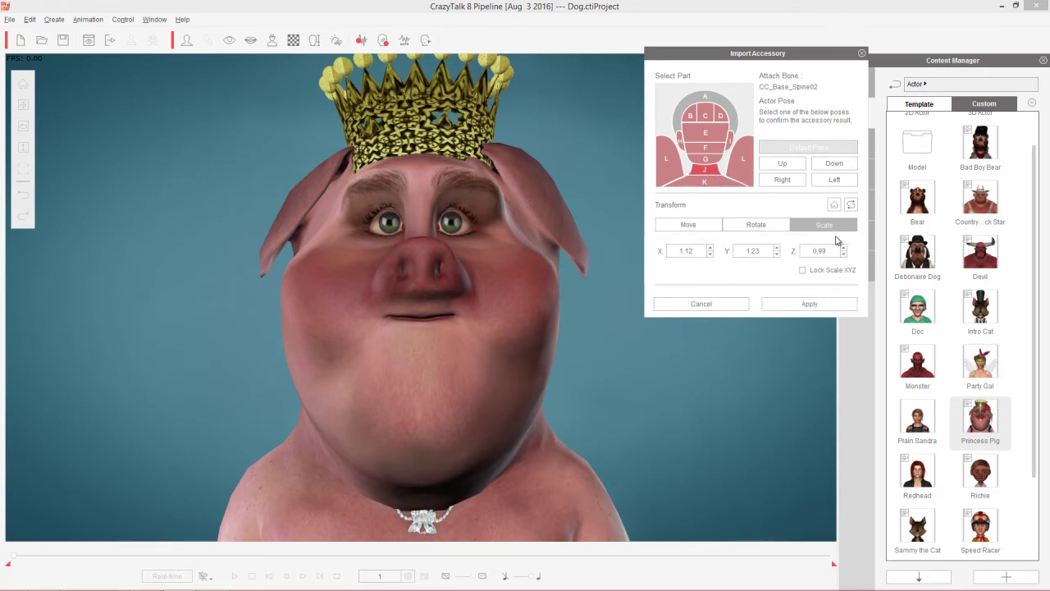
Widen the necklace around the pig's neck with an X scale of 1.74 and slightly increase its Z scale
scroll(702, 251, up, 20)
scroll(703, 250, up, 20)
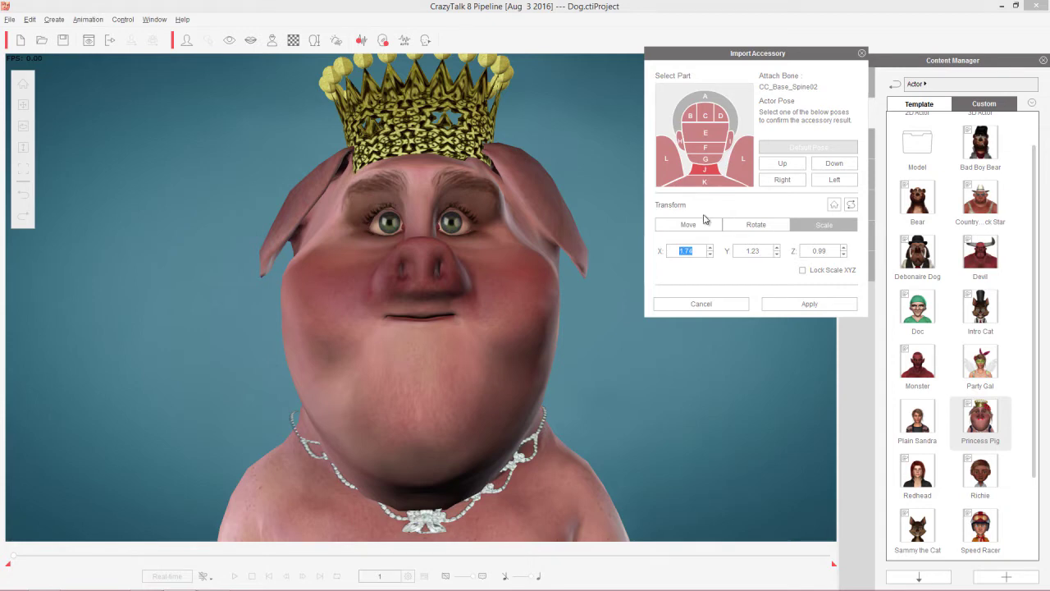
click(766, 252)
scroll(830, 253, up, 8)
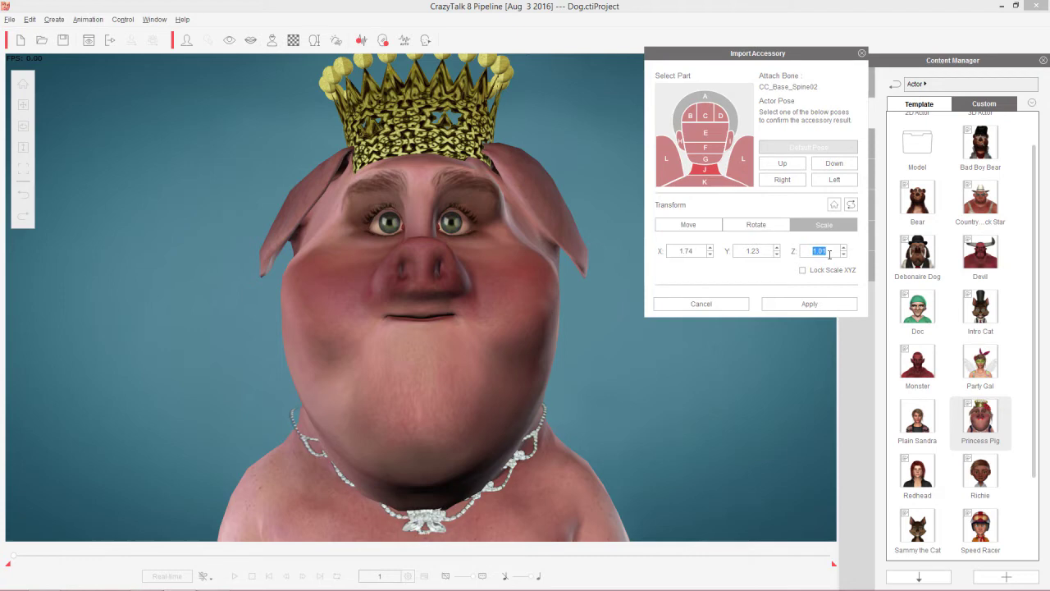
Reposition the necklace with a Z position of 11.24 and a Y position of 4.17
click(688, 224)
scroll(830, 252, down, 10)
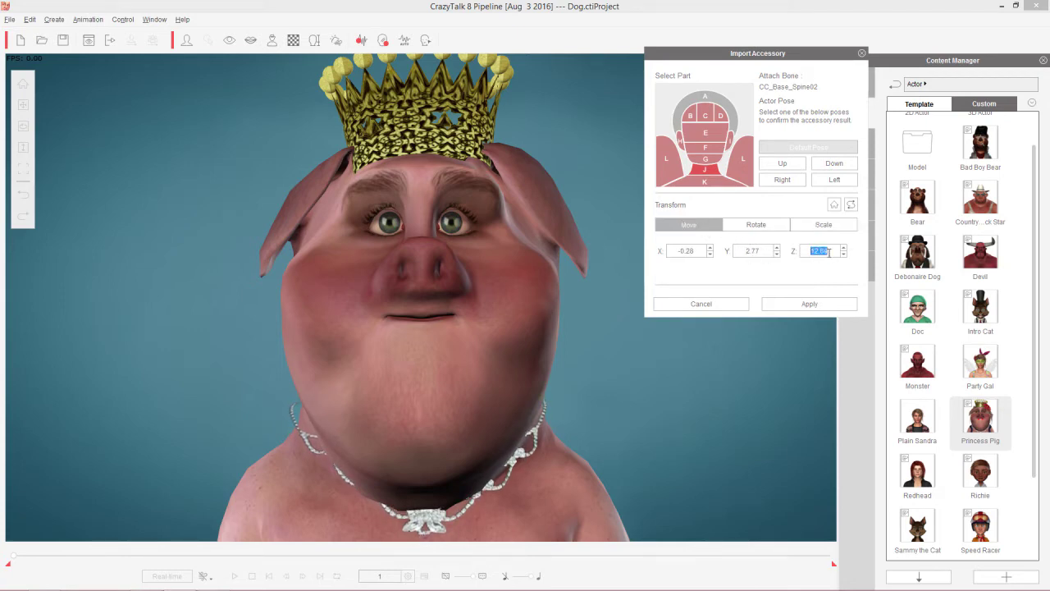
scroll(830, 252, down, 6)
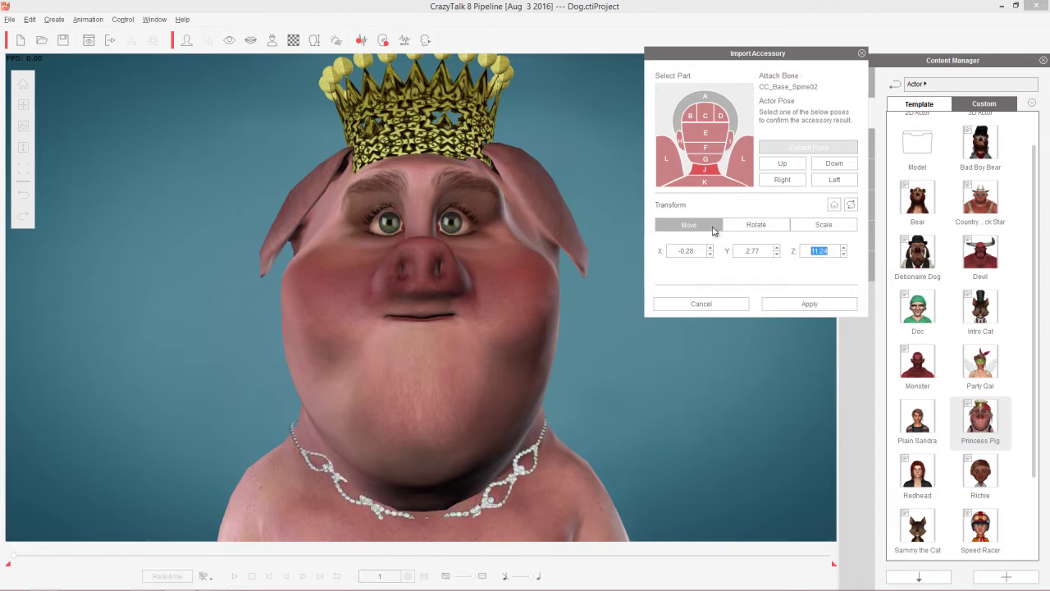
scroll(759, 250, up, 1)
scroll(759, 250, up, 1)
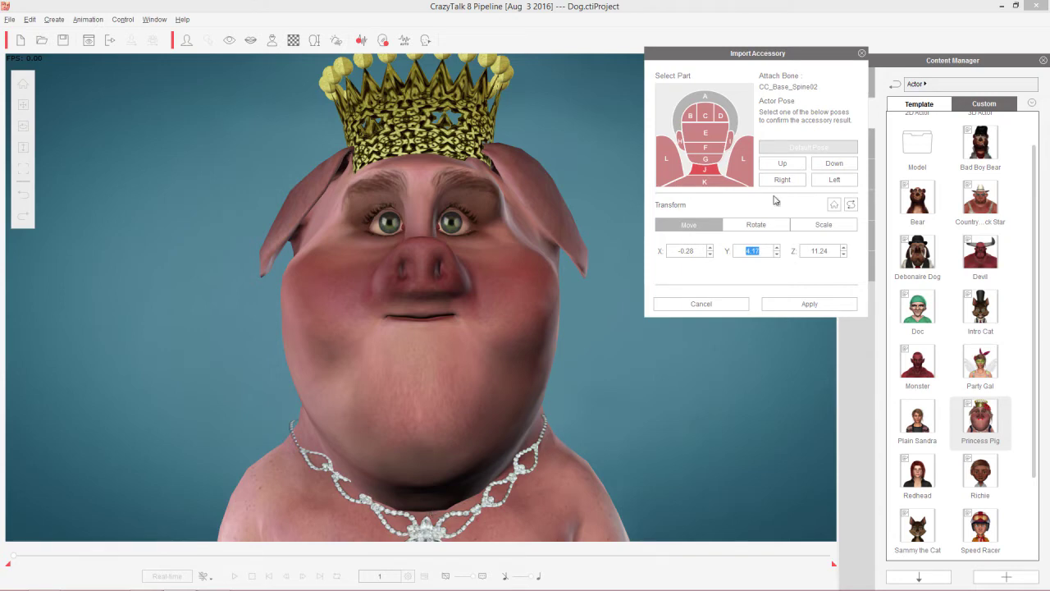
Check the necklace in the Right, Left and Default actor poses, and apply its placement
click(782, 179)
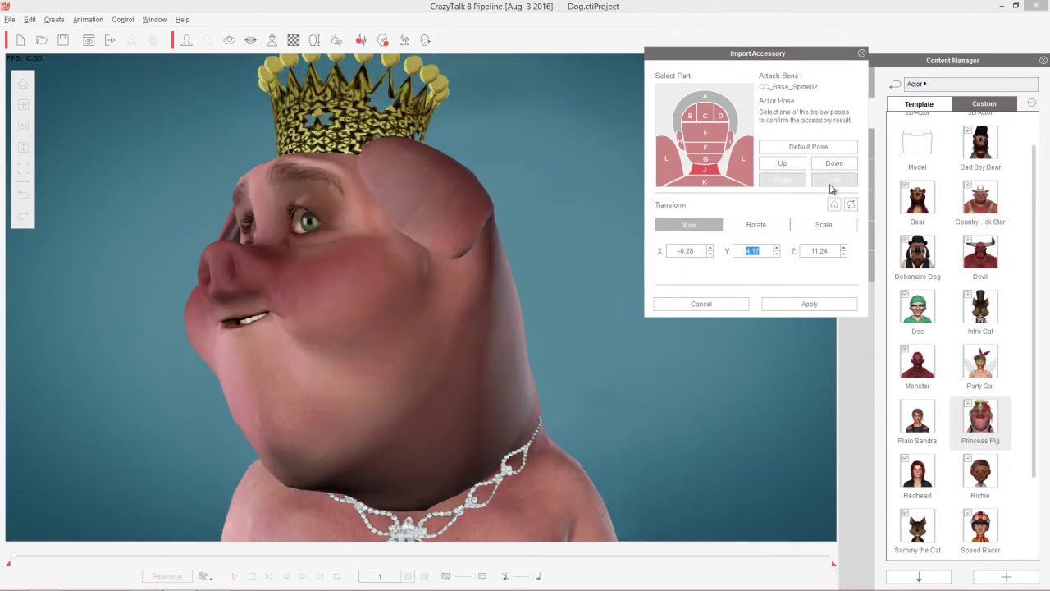
click(837, 185)
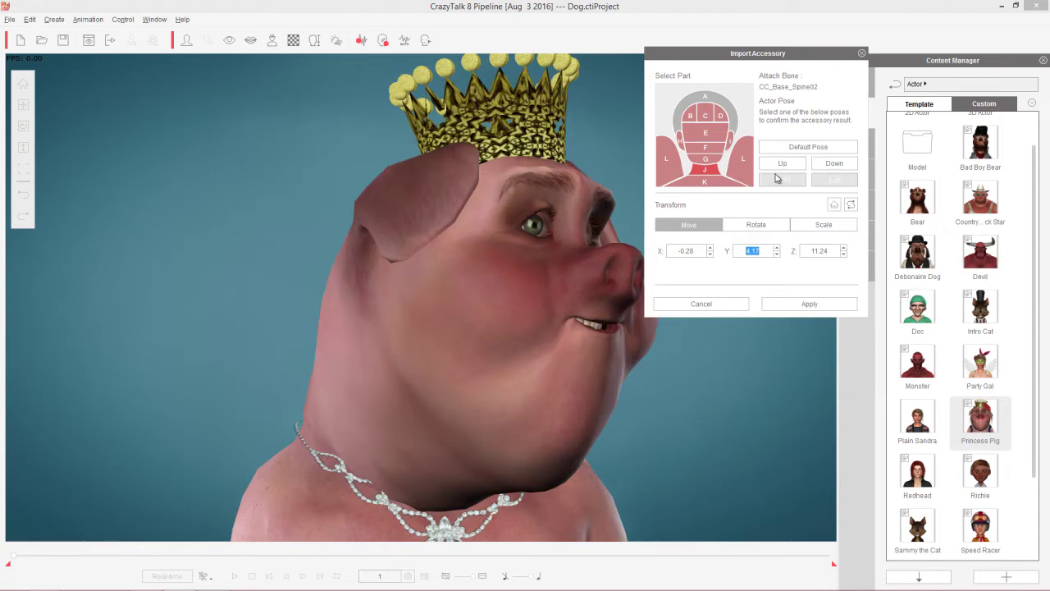
click(802, 149)
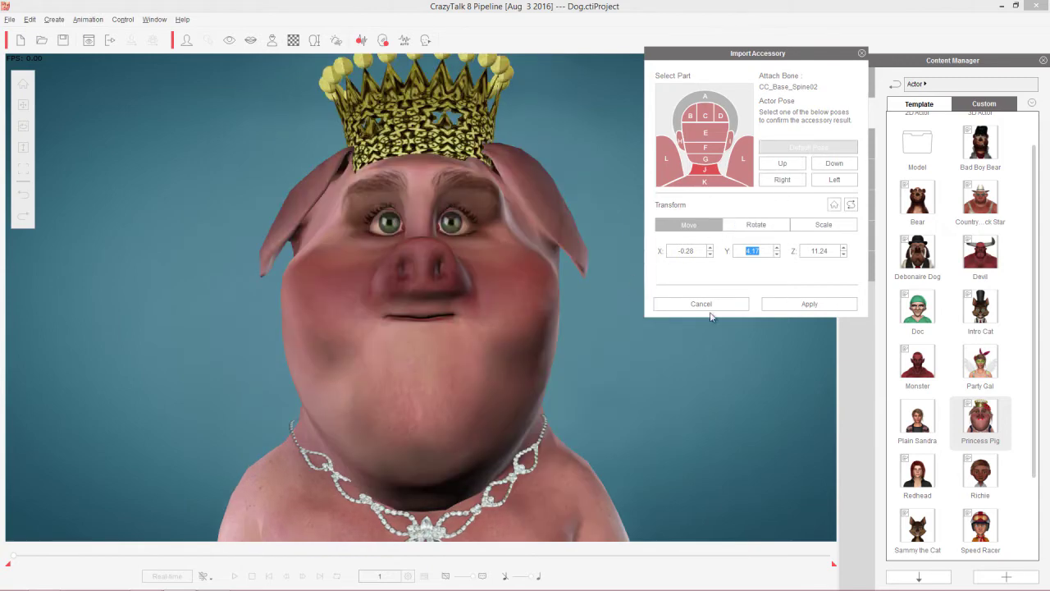
click(806, 305)
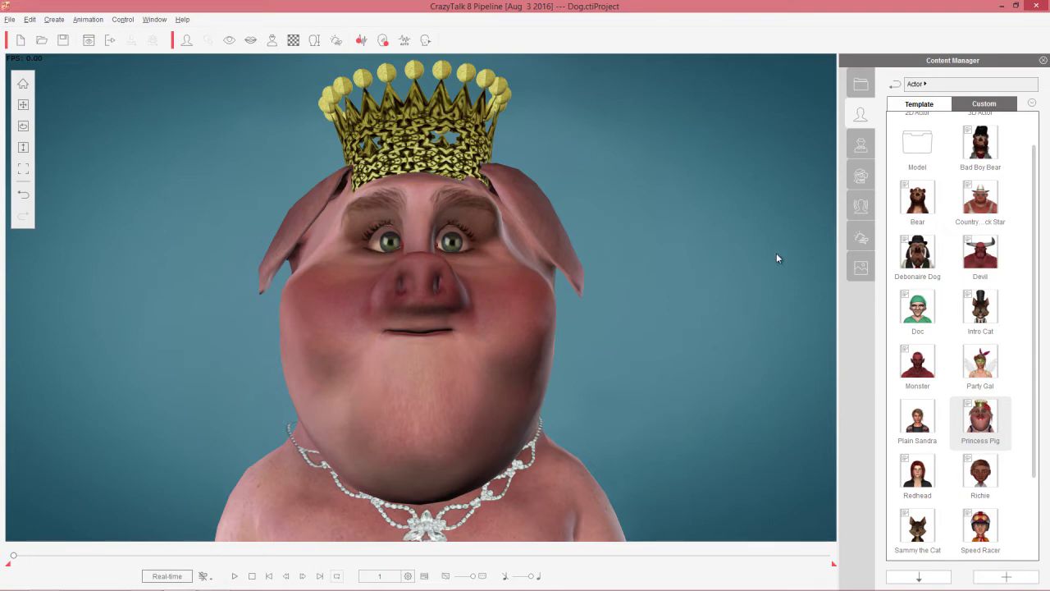
Dress the pig in the dark blue female dress A from the custom 05_Body actor elements, applying only the Cloth option
click(864, 177)
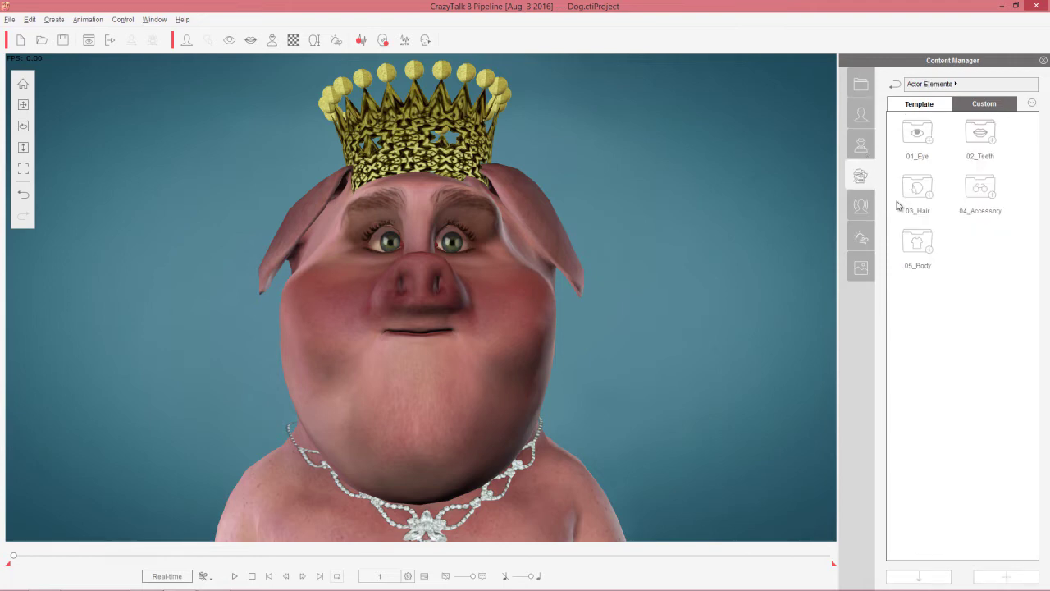
double_click(917, 248)
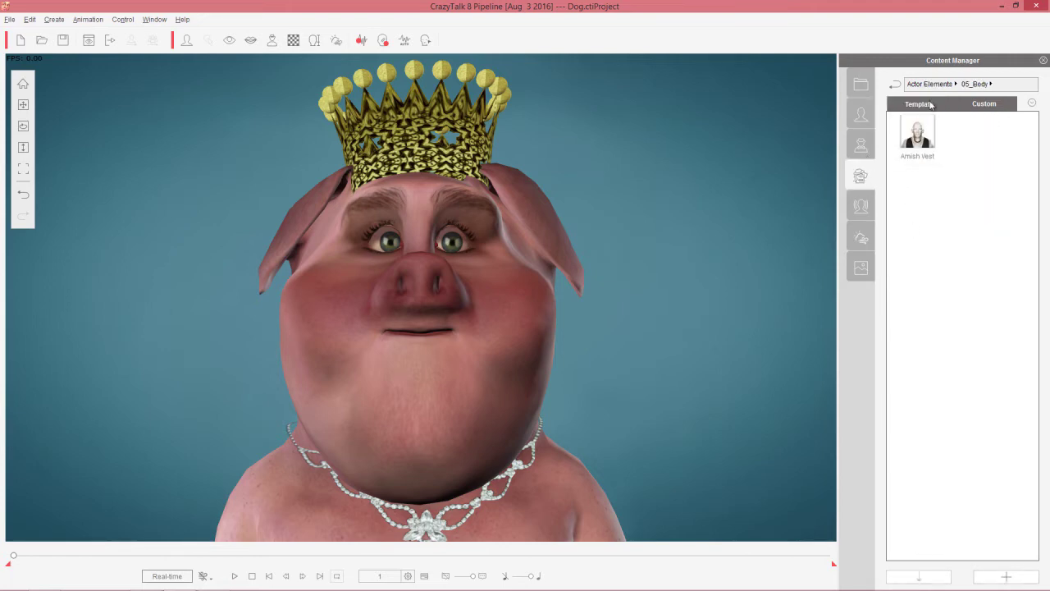
click(932, 103)
double_click(909, 251)
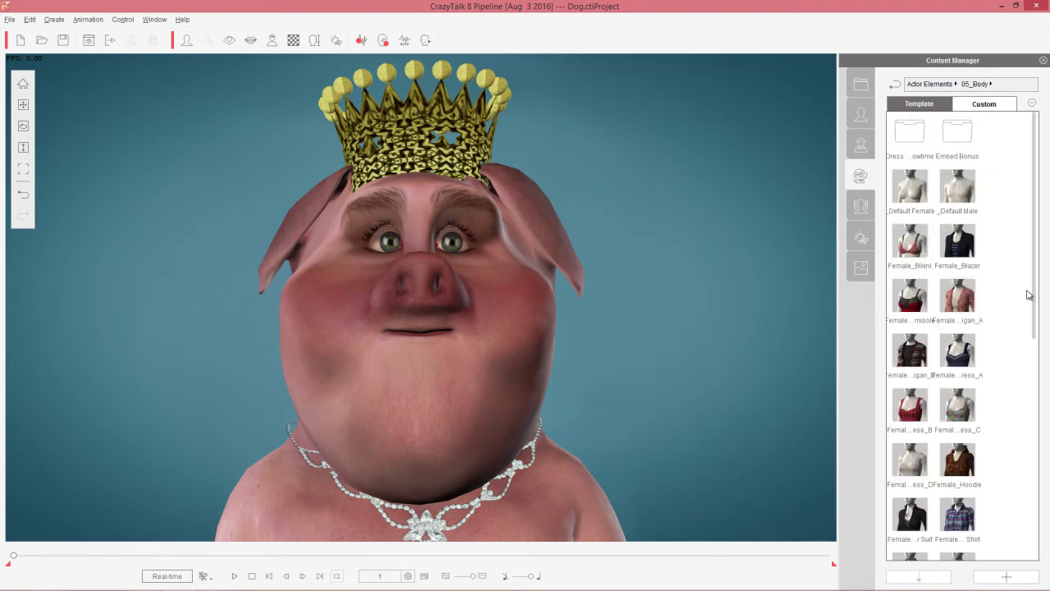
drag(1036, 280, 1036, 326)
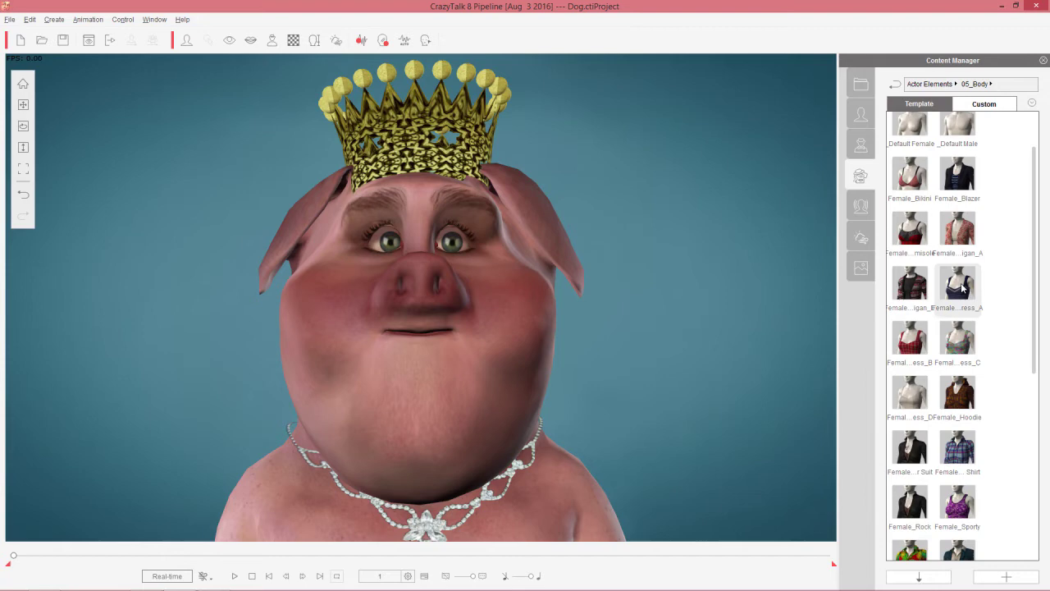
double_click(958, 285)
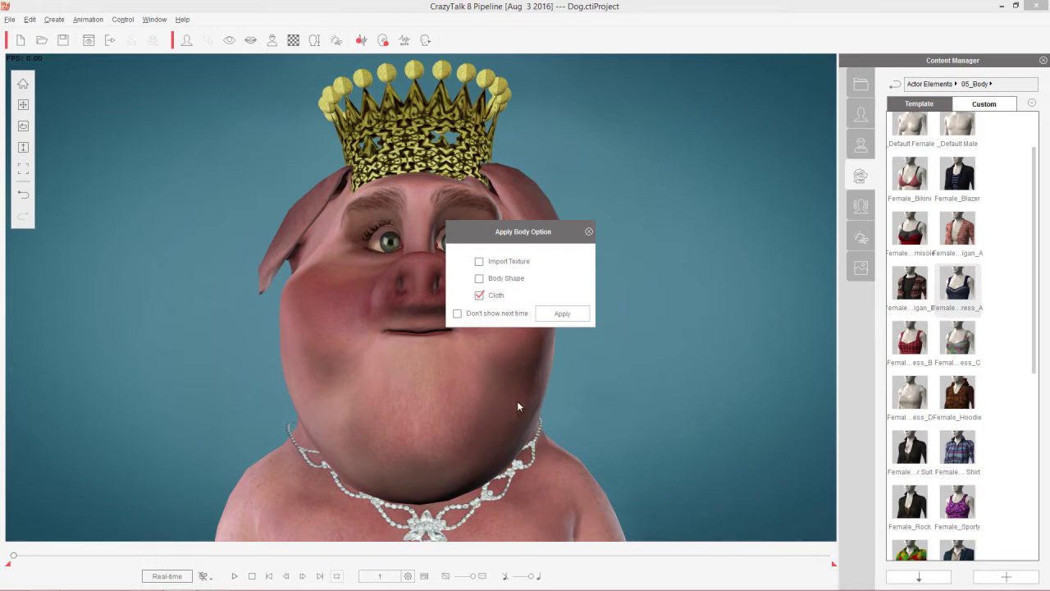
click(563, 314)
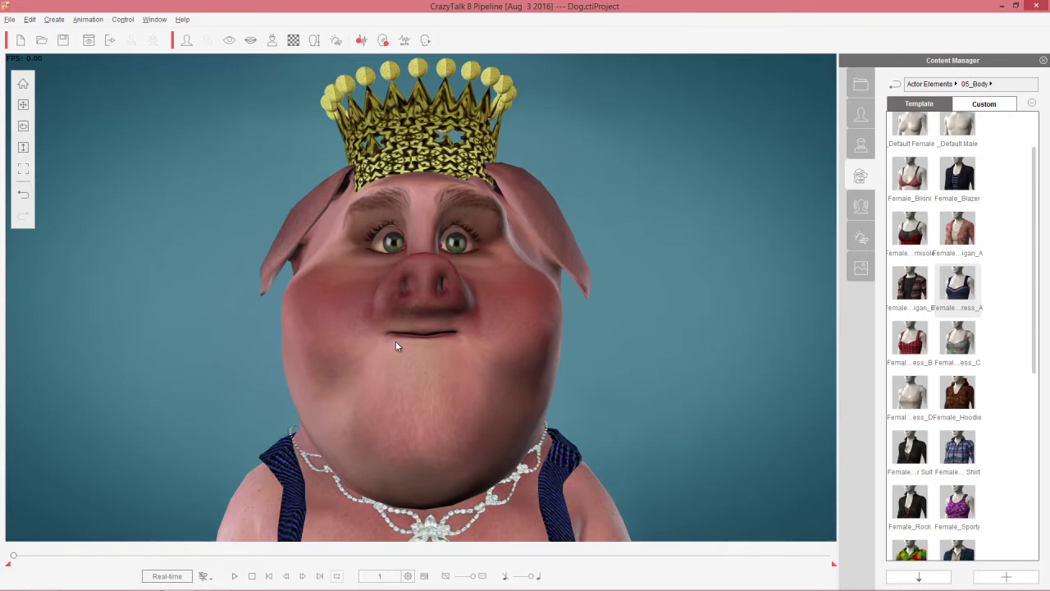
click(23, 147)
drag(408, 305, 423, 382)
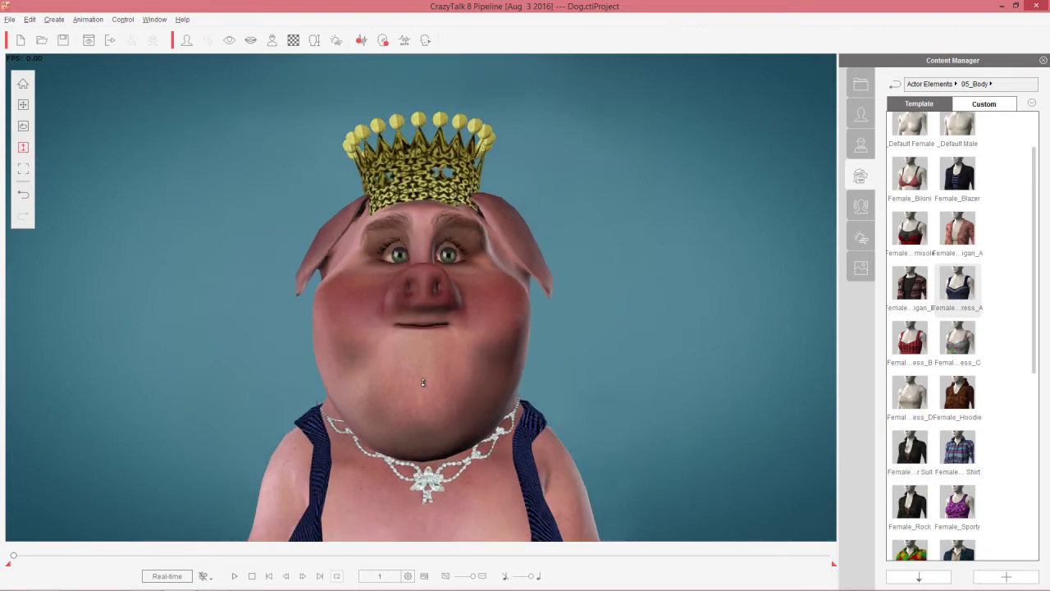
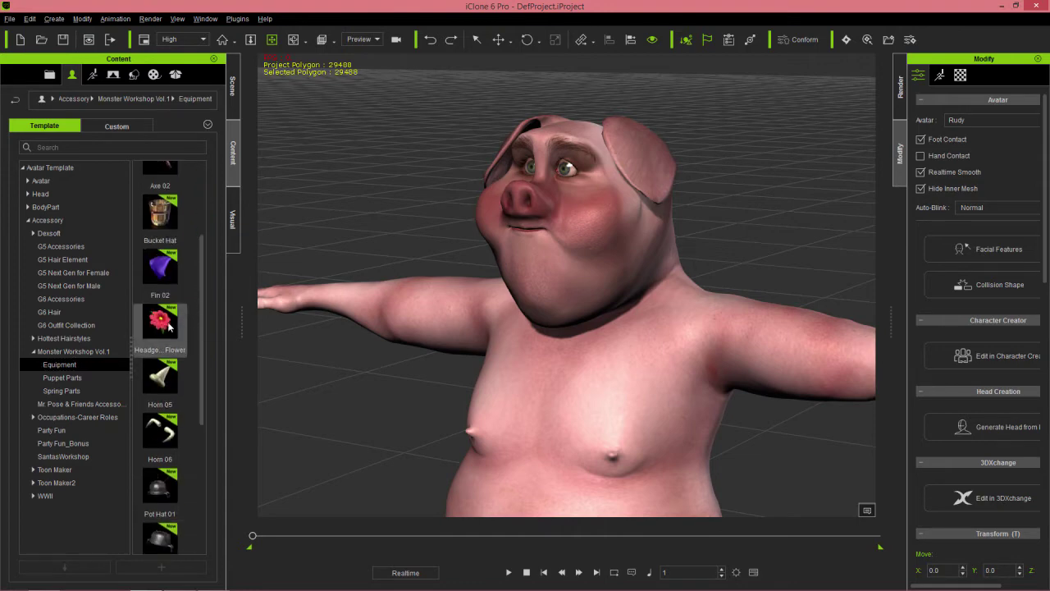
In iClone 6, add the Headgear_Flower accessory from Monster Workshop Vol.1 Equipment to the pig's scene
drag(161, 324, 611, 360)
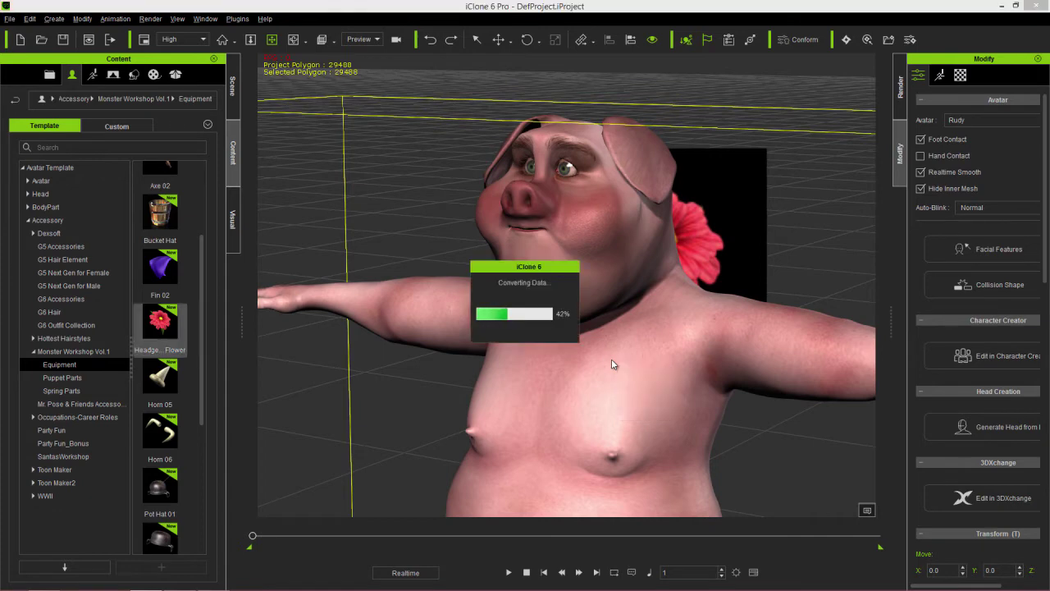
scroll(632, 333, down, 5)
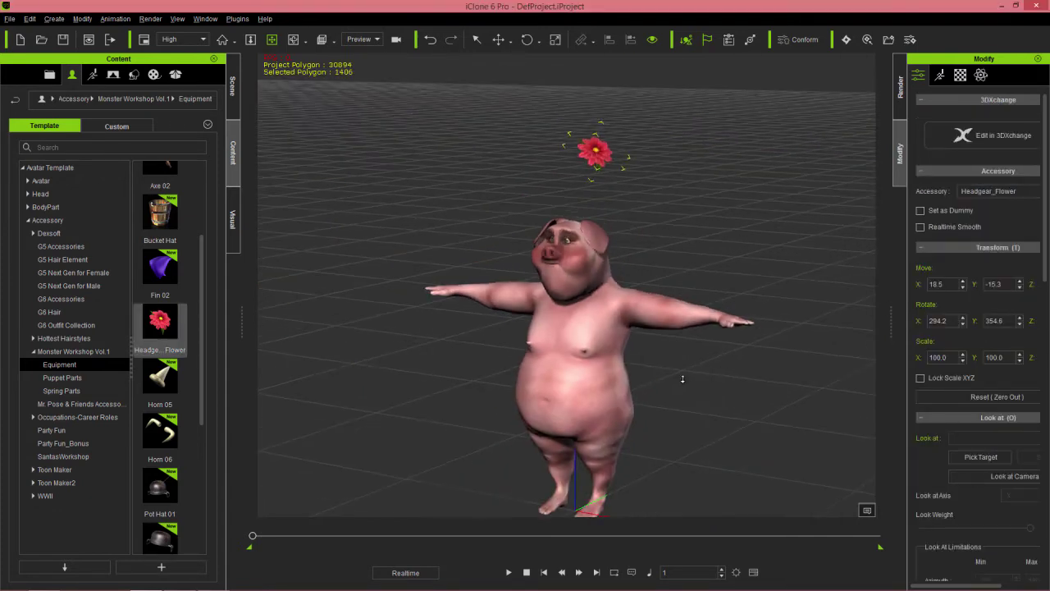
scroll(652, 329, up, 3)
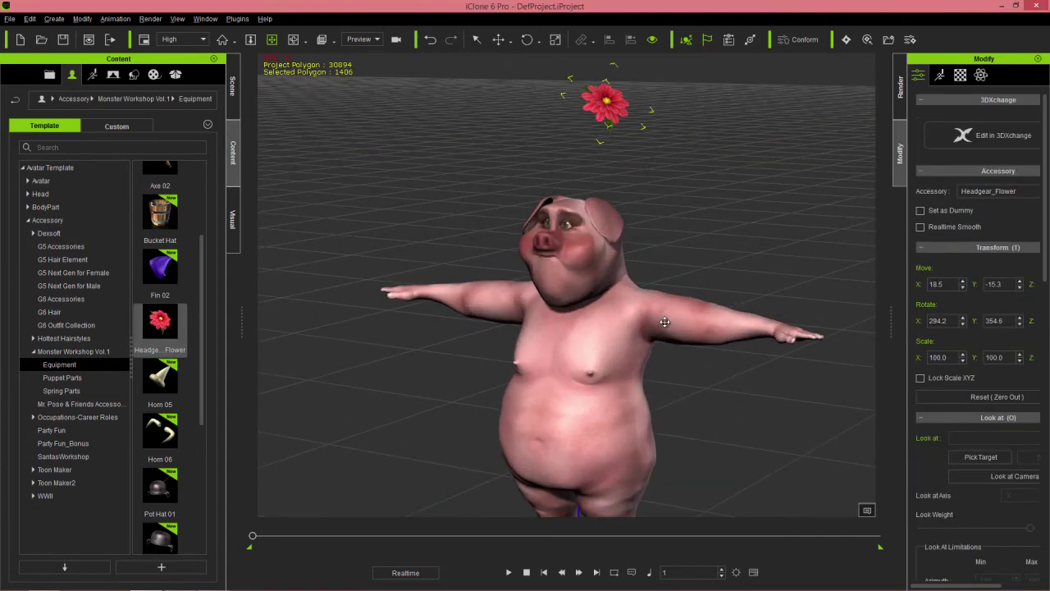
right_drag(665, 322, 575, 282)
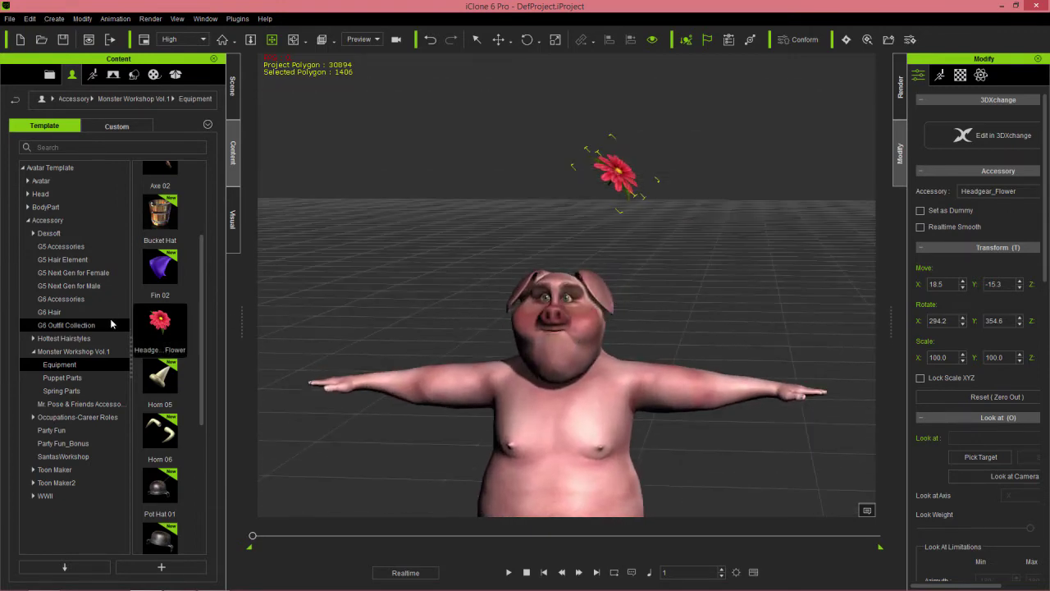
Import the iClone Headgear_Flower onto the CrazyTalk 8 pig, attach it to head part D and set its Z position to 10
drag(160, 322, 445, 327)
key(alt+Tab)
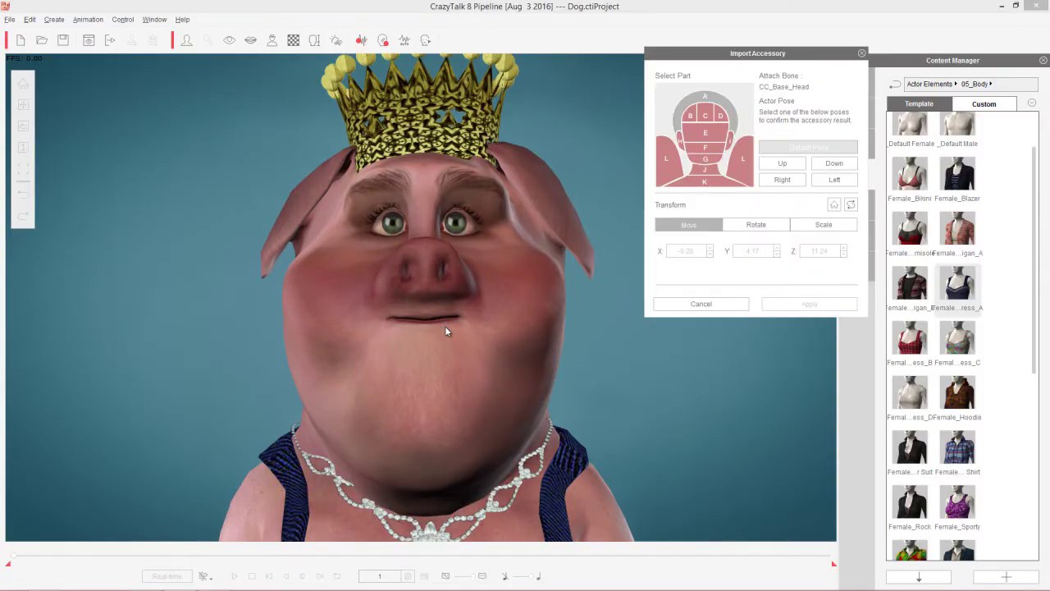
click(722, 120)
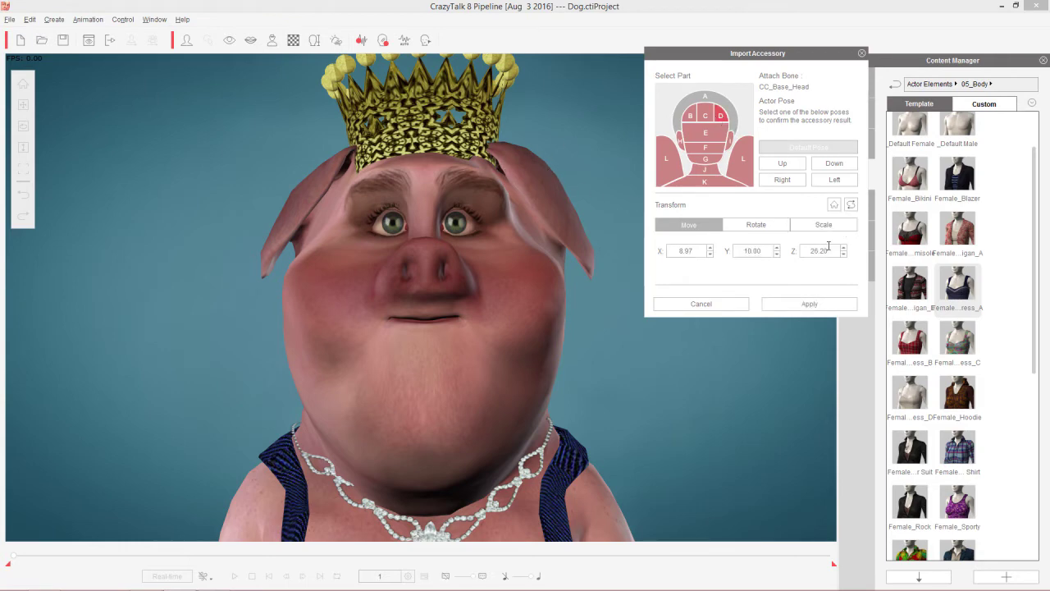
text(10)
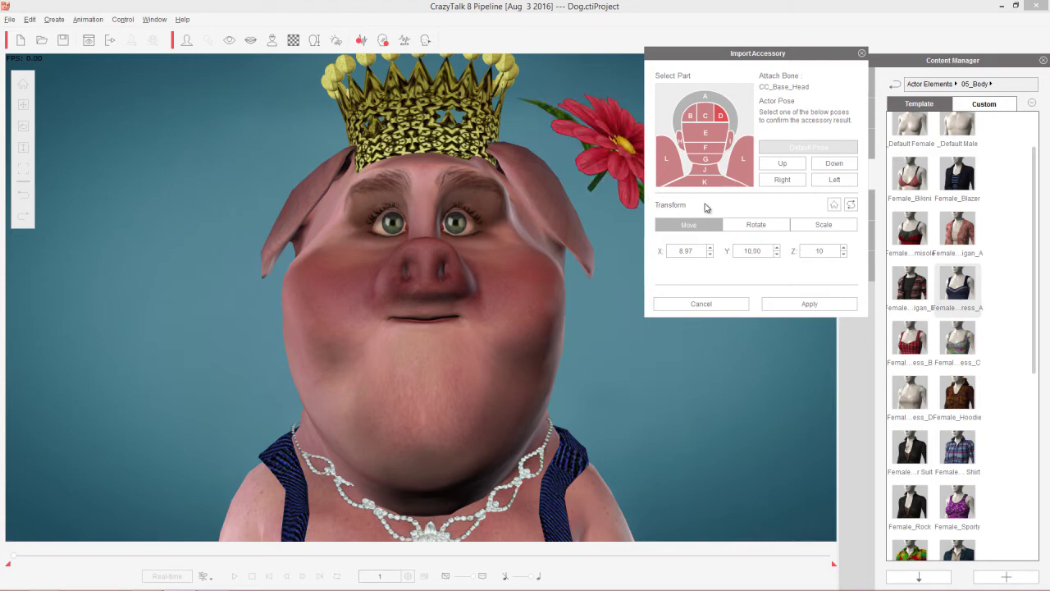
Move the flower onto the pig's forehead by setting its X position to 3.02 and Y position to 7.80
click(697, 251)
drag(664, 254, 664, 255)
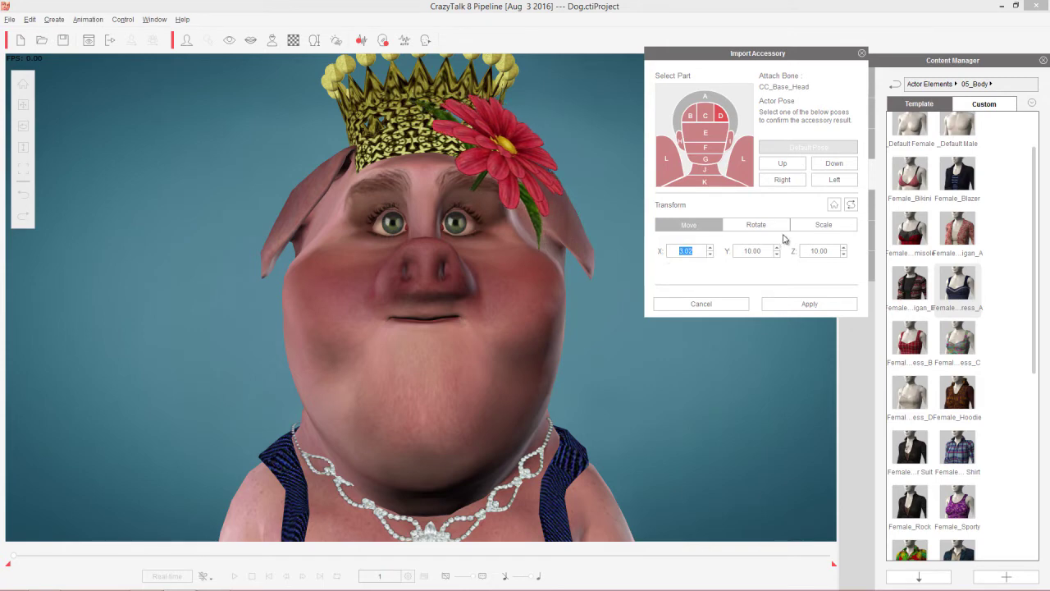
click(764, 250)
scroll(765, 250, up, 5)
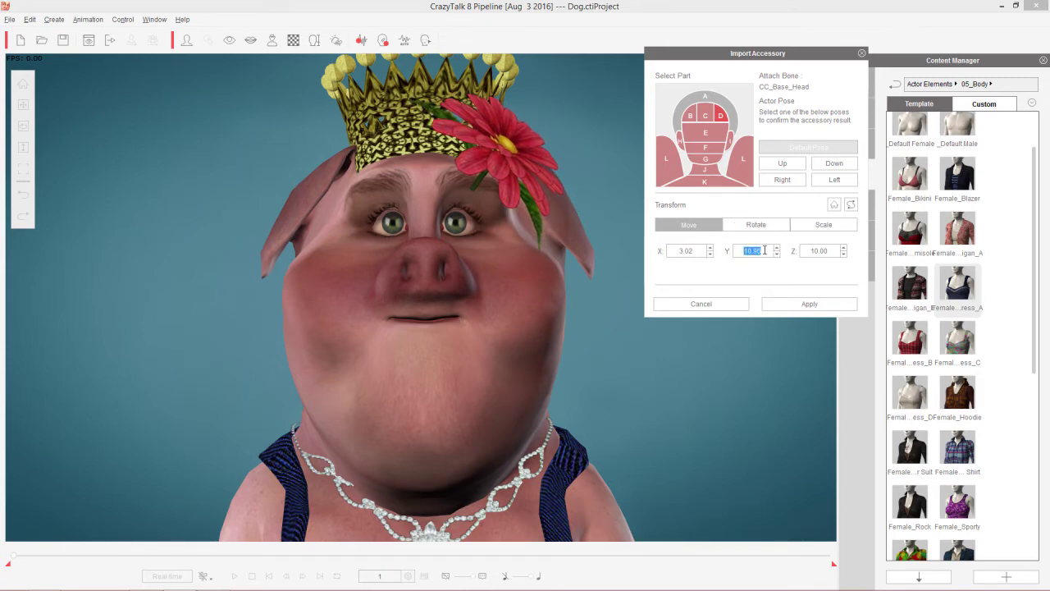
scroll(765, 250, down, 15)
scroll(765, 250, down, 10)
Check the flower in the Right, Left and Default actor poses, and apply its placement
click(793, 179)
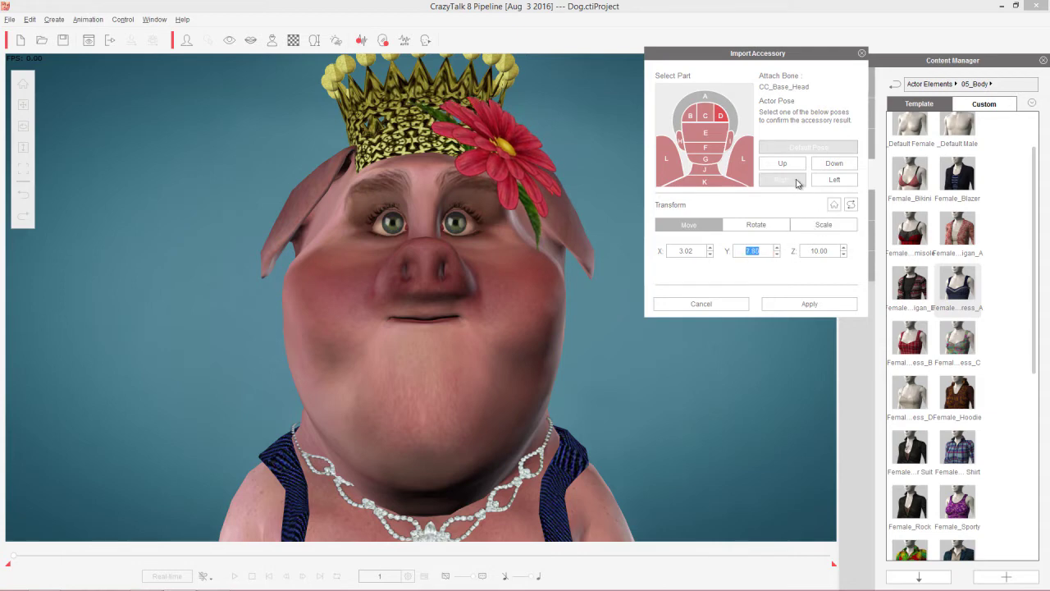
click(836, 182)
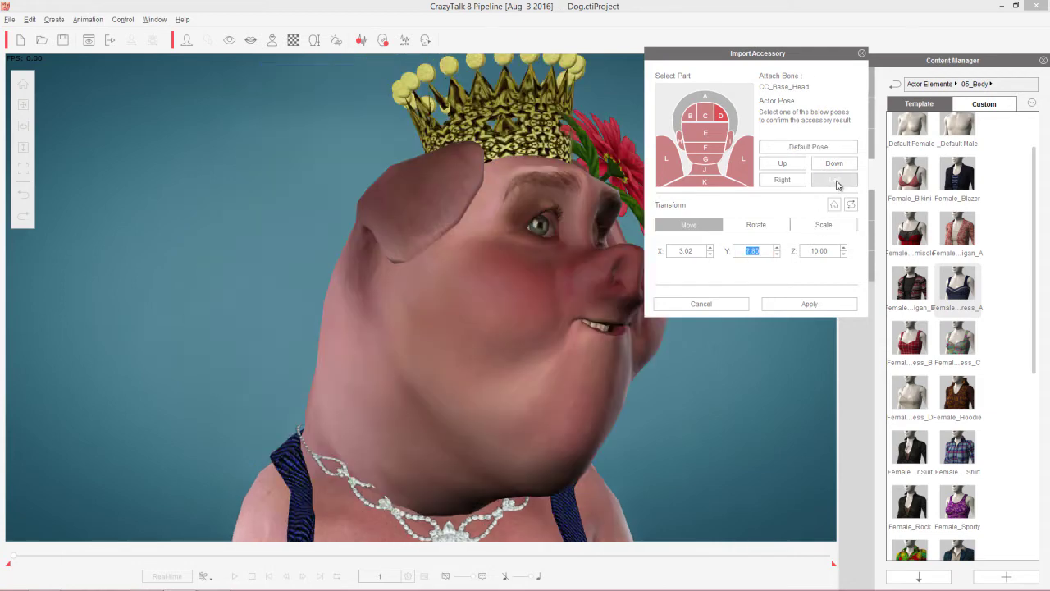
click(795, 148)
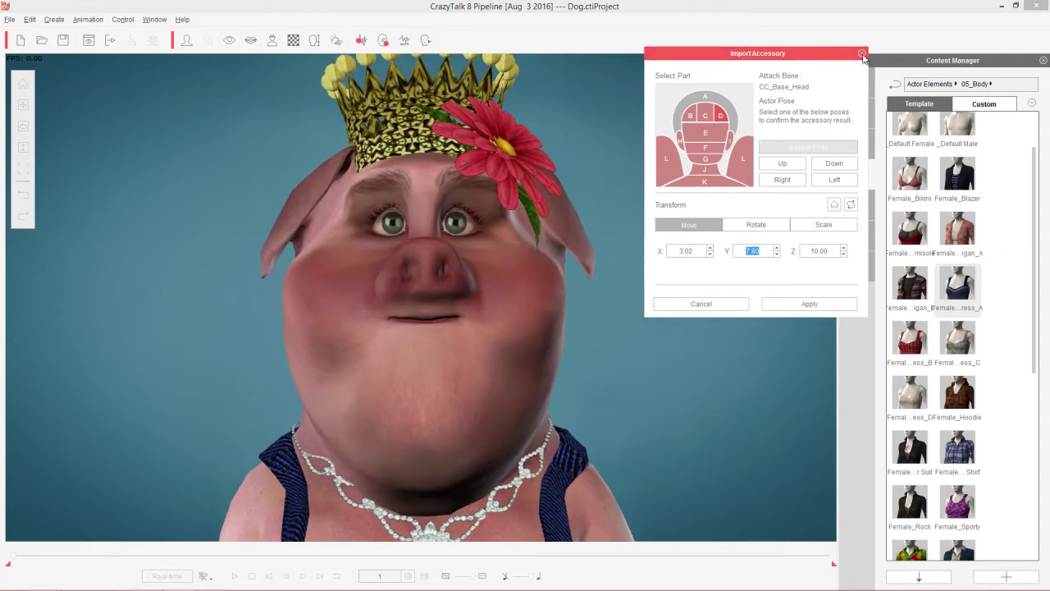
click(815, 309)
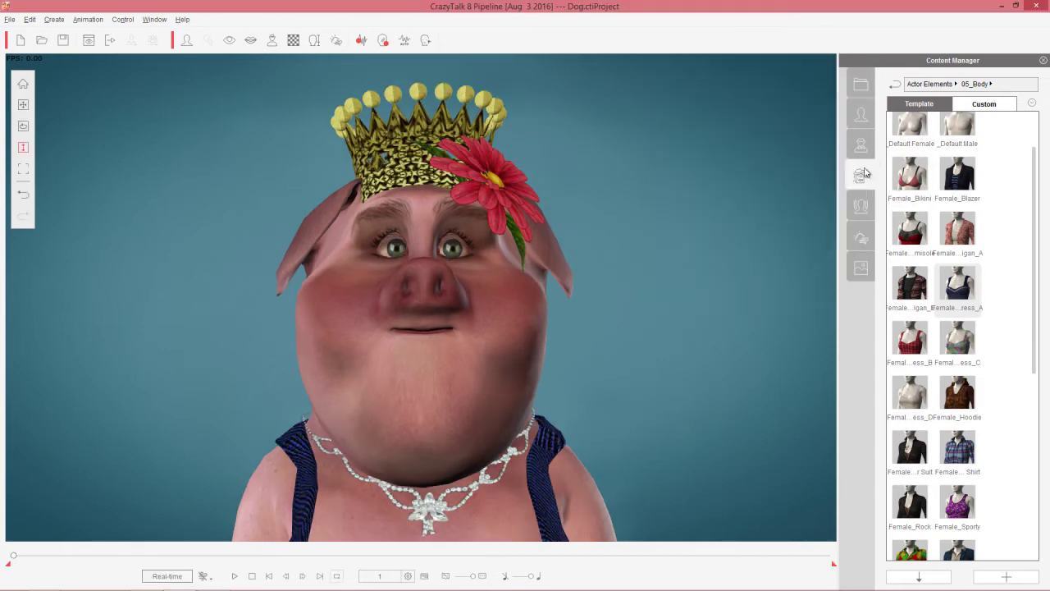
Add the Low Ponytail hair from the custom 03_Hair actor elements to the pig
click(931, 84)
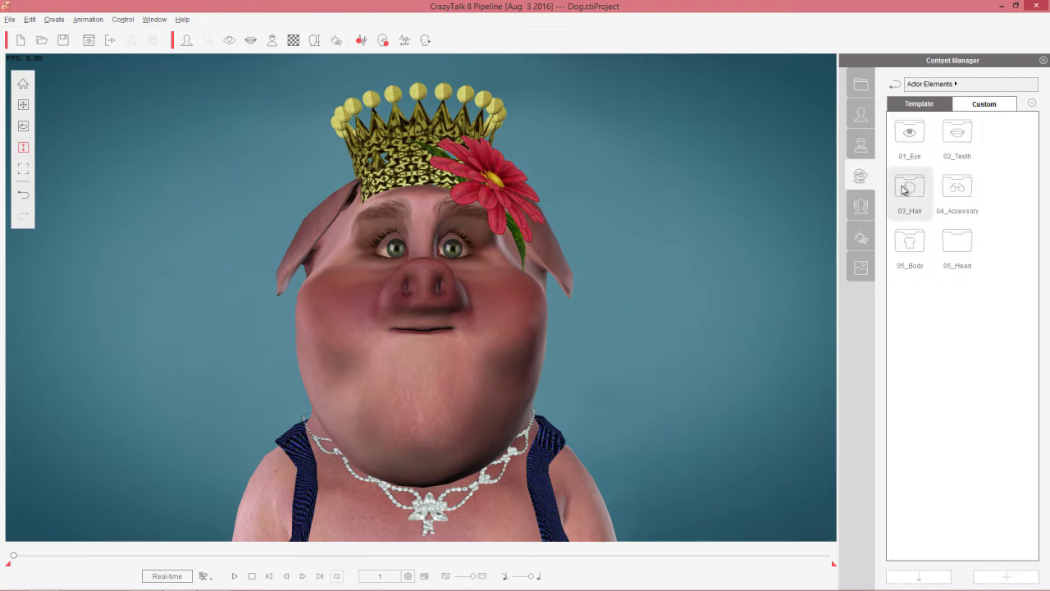
double_click(904, 190)
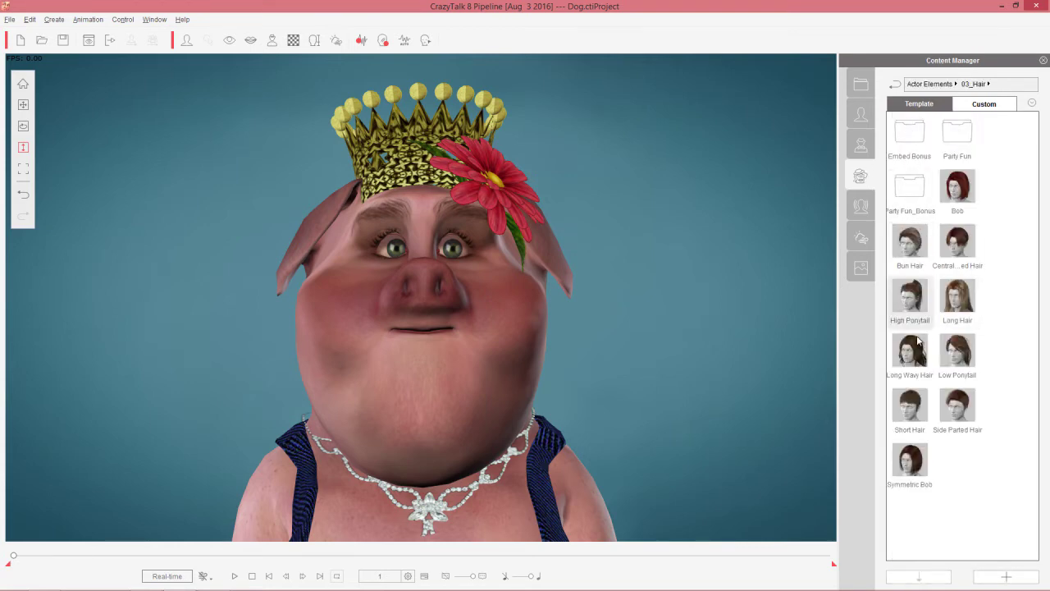
click(956, 355)
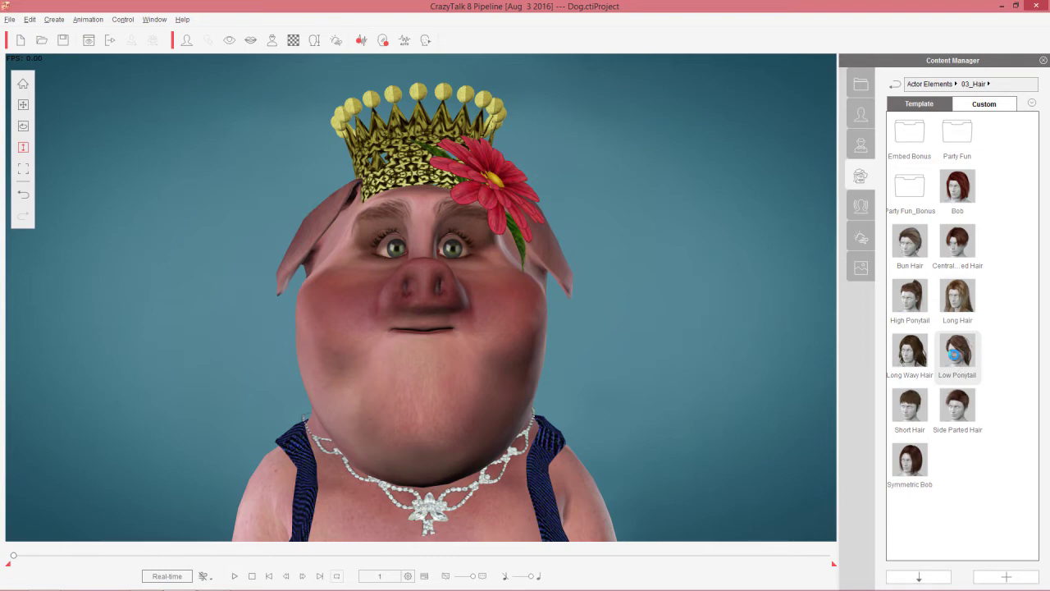
drag(955, 353, 592, 211)
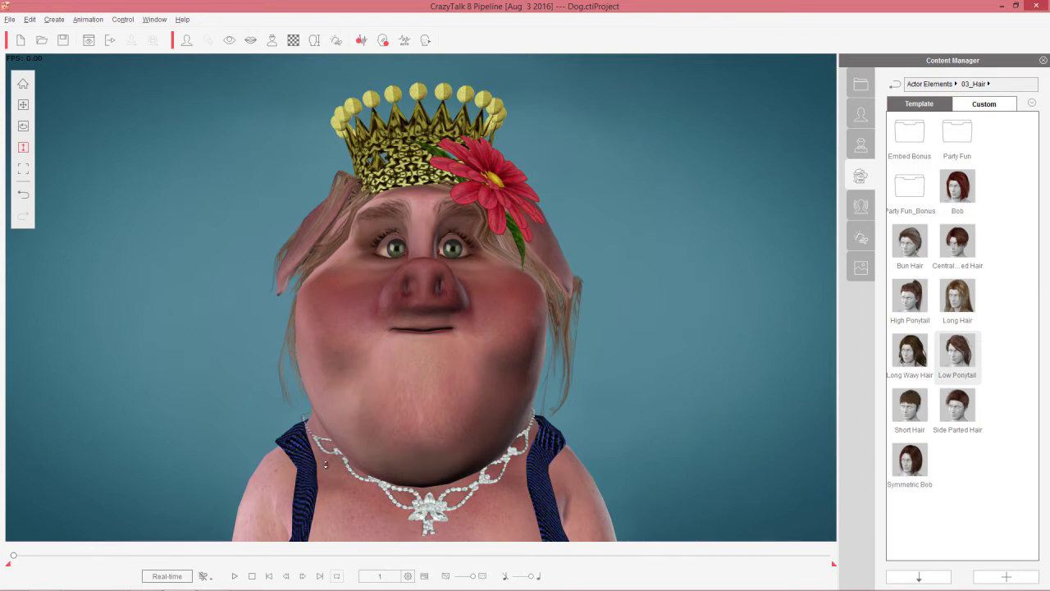
mouse_move(16, 558)
mouse_down()
mouse_move(129, 557)
mouse_move(4, 559)
mouse_up()
Export the Skin_Head diffuse texture to the desktop as a JPG named "face texture"
click(293, 41)
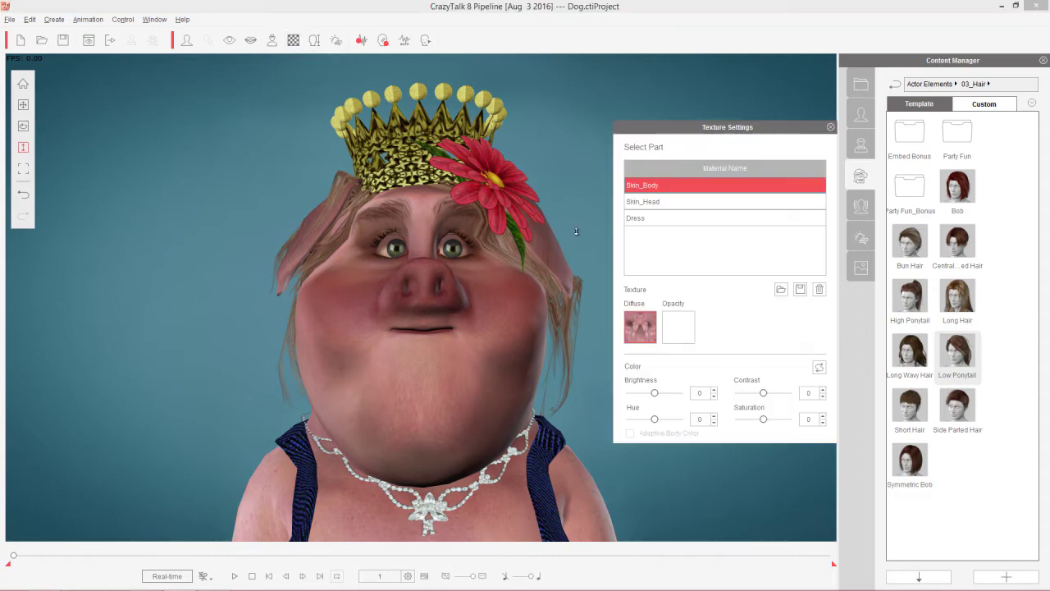
click(661, 205)
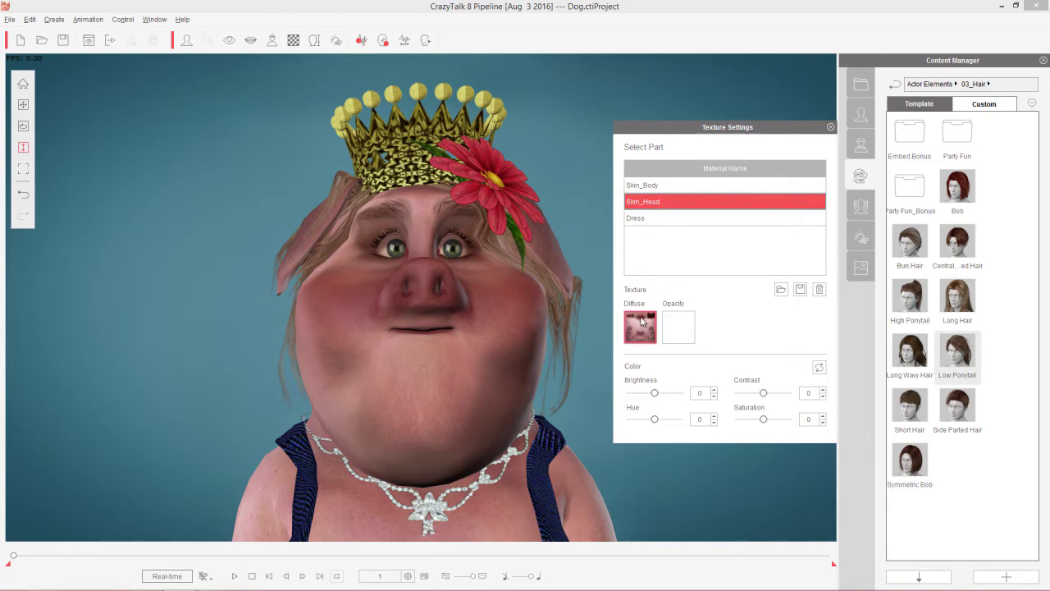
click(801, 290)
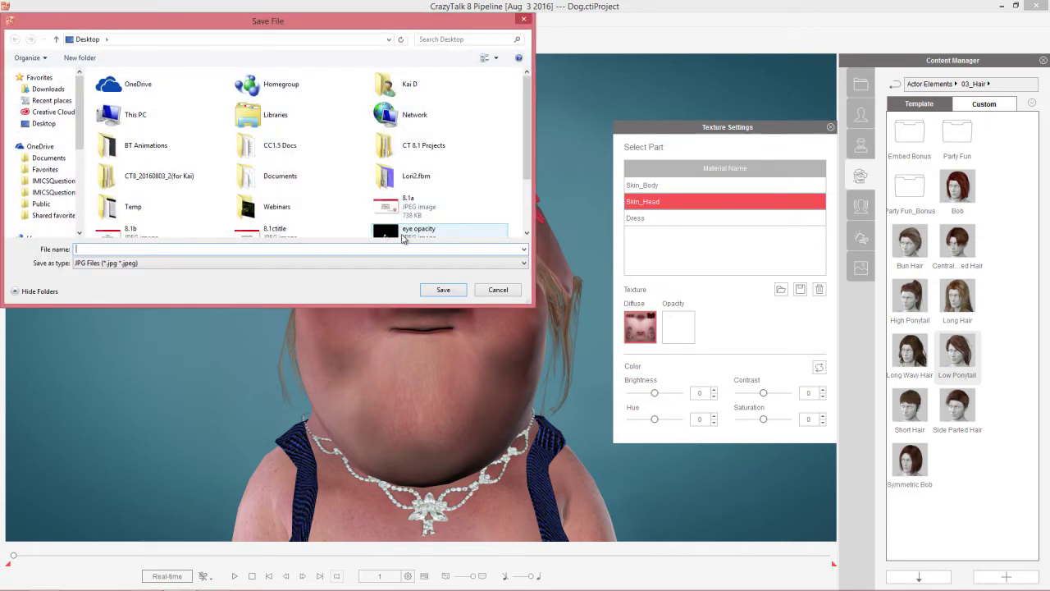
text(face texture)
click(457, 293)
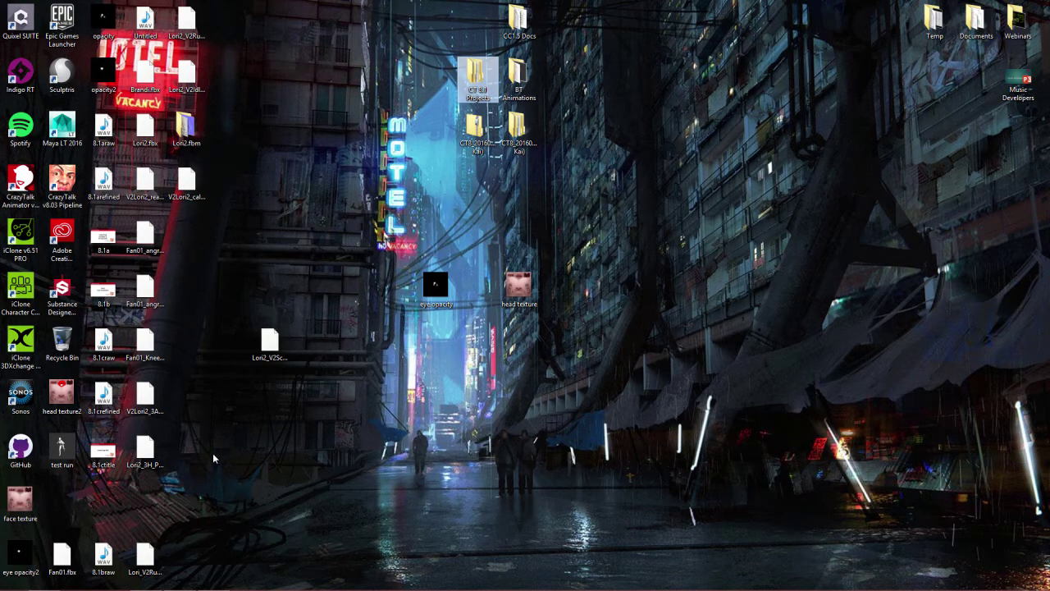
Move the face texture file to a clear spot on the desktop and open it in Photoshop
drag(28, 504, 487, 397)
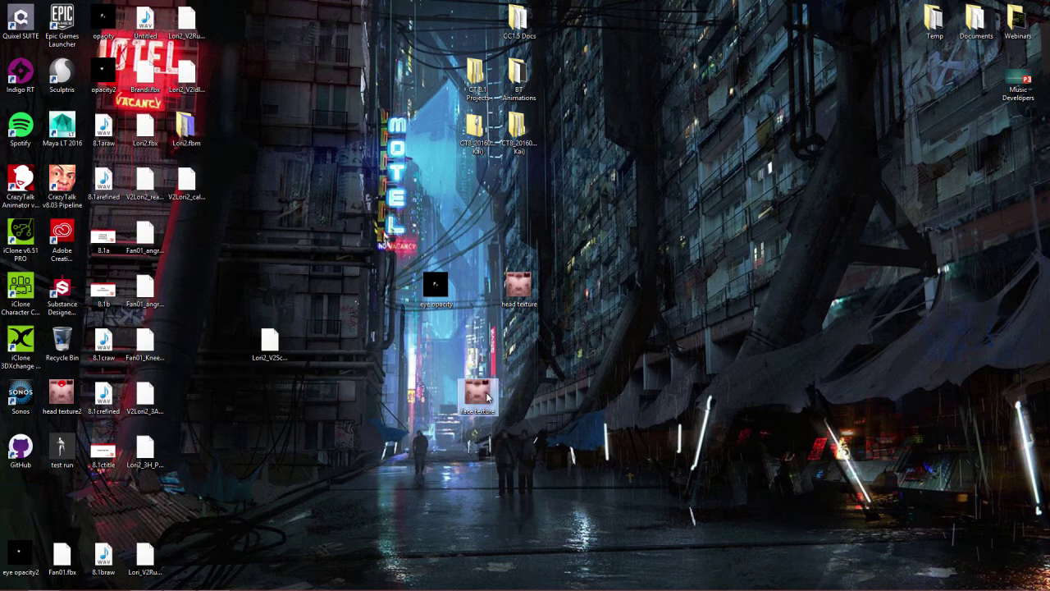
right_click(486, 397)
mouse_move(551, 270)
click(671, 271)
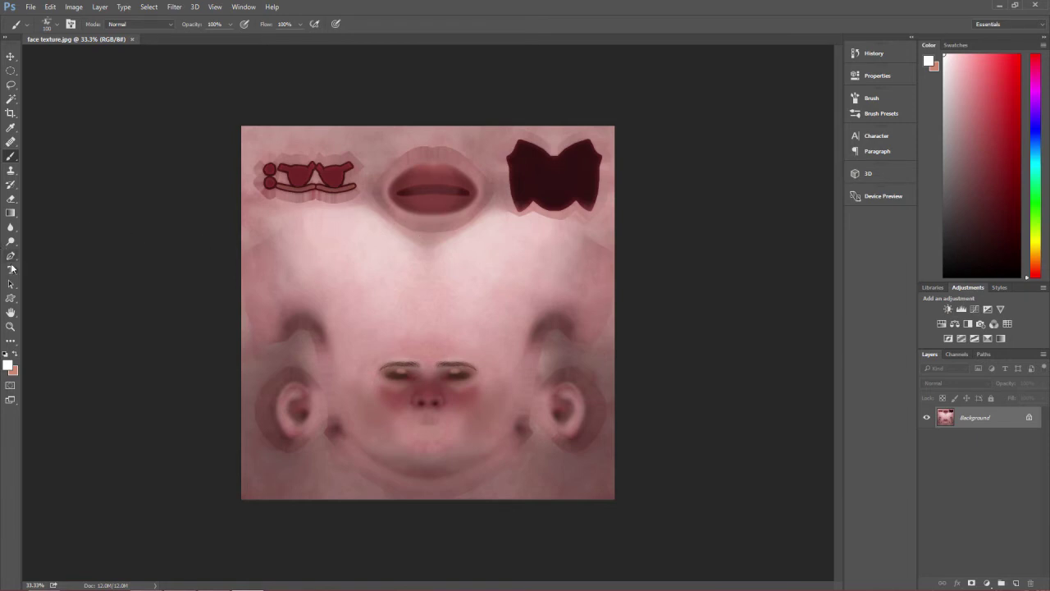
Set the foreground color to red ff0000 and choose the 100 px hard round brush for the lip area
click(7, 366)
click(821, 342)
drag(821, 342, 902, 264)
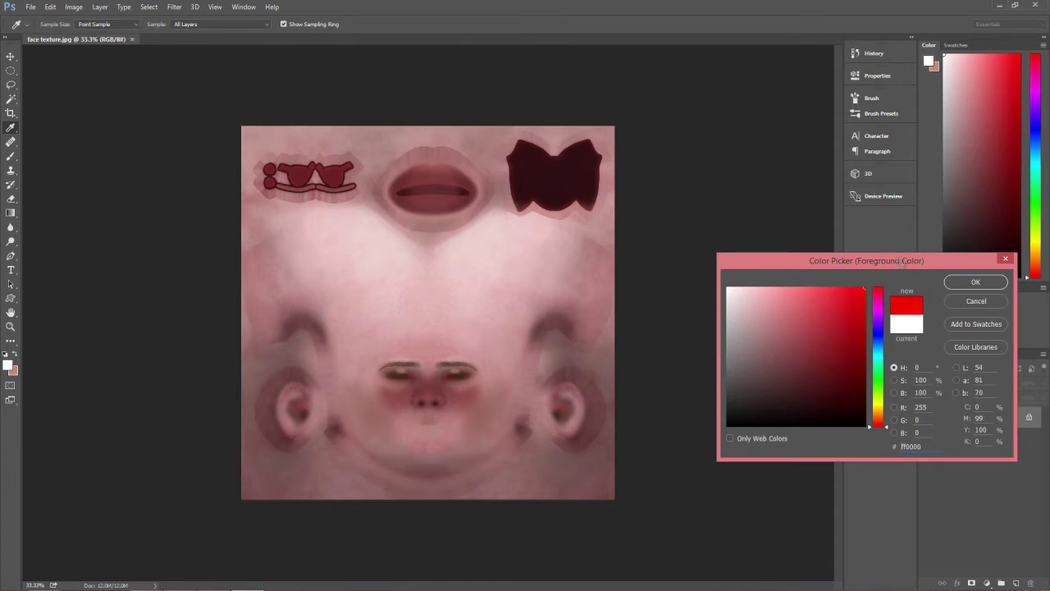
click(975, 282)
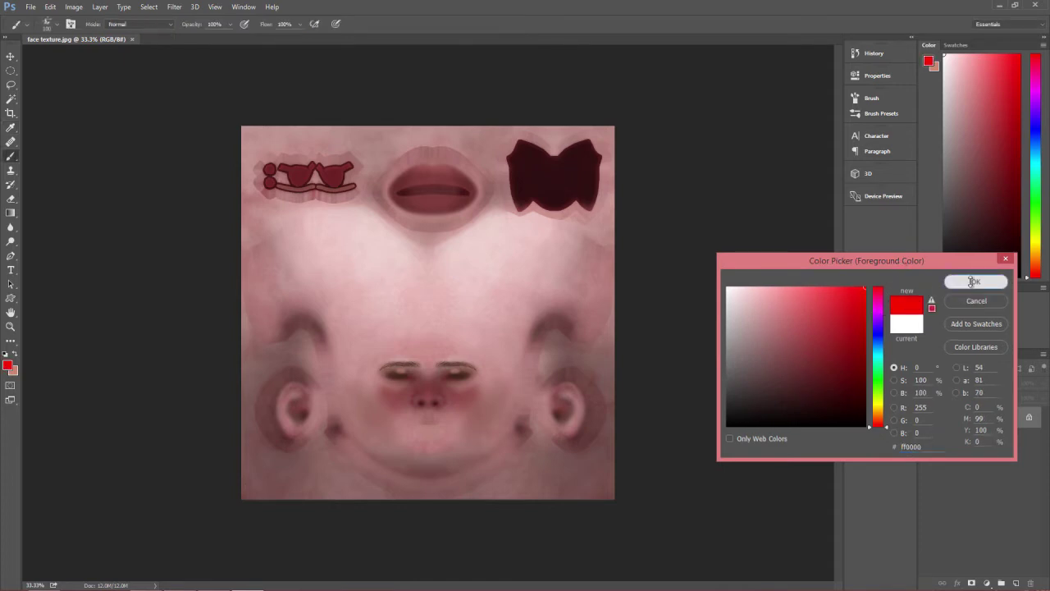
key(b)
alt+scroll(445, 240, up, 2)
alt+scroll(446, 240, up, 2)
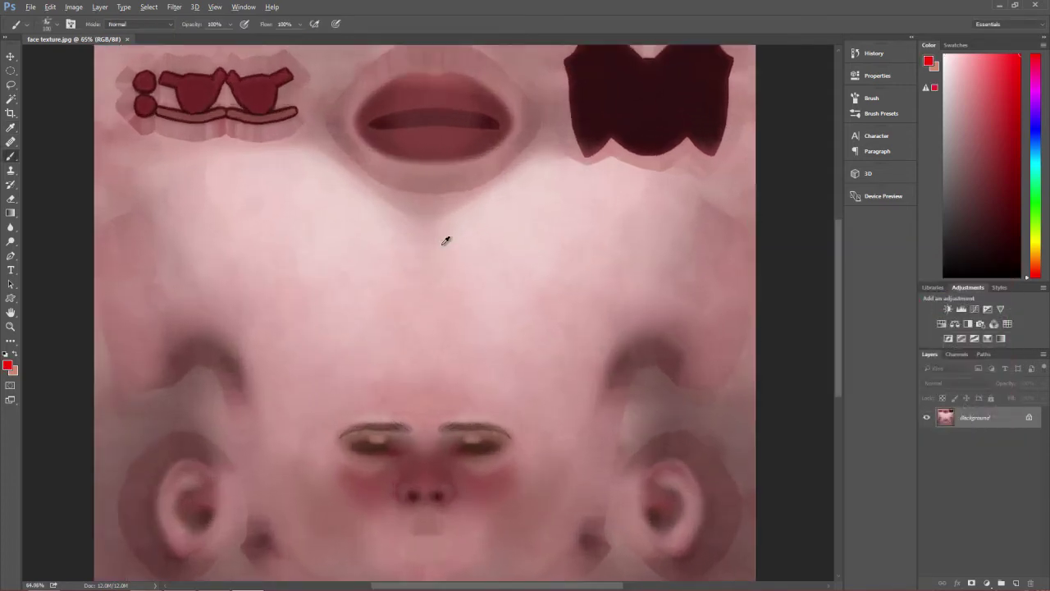
drag(432, 150, 428, 414)
click(51, 24)
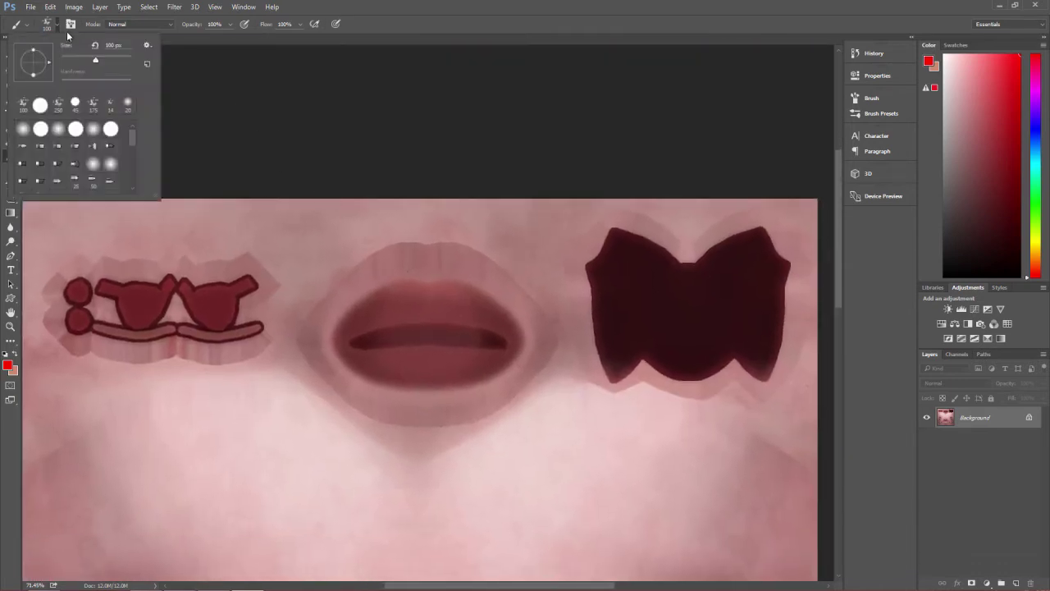
click(43, 105)
key(Return)
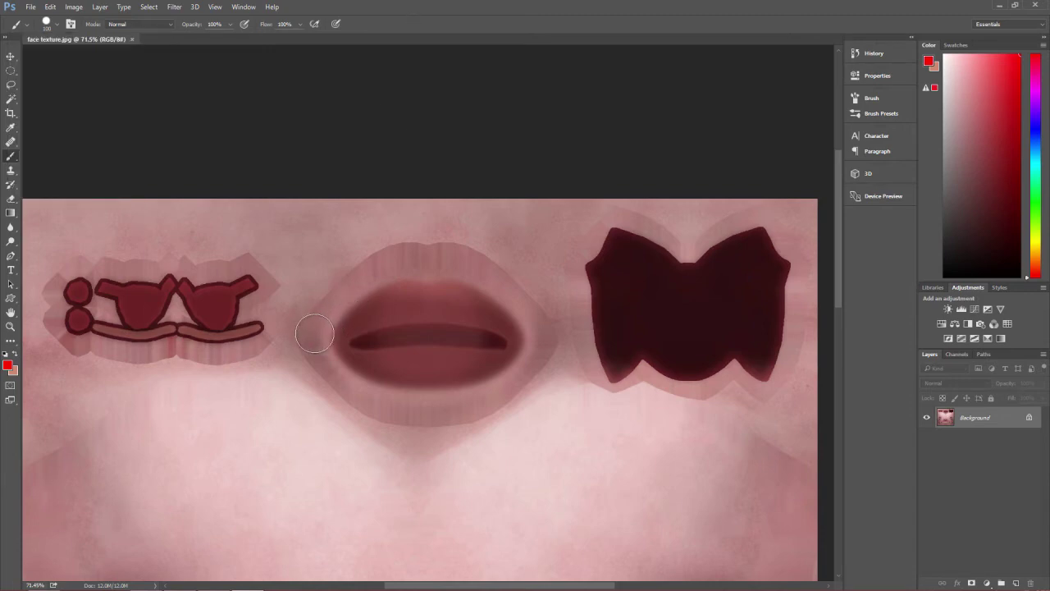
Outline the lips in the face texture with red and fill them in, leaving the mouth opening unpainted
click(317, 332)
mouse_move(316, 332)
mouse_down()
mouse_move(401, 253)
mouse_move(426, 274)
mouse_move(464, 246)
mouse_move(441, 261)
mouse_move(461, 247)
mouse_move(547, 336)
mouse_move(461, 417)
mouse_move(408, 417)
mouse_move(349, 398)
mouse_move(310, 346)
mouse_up()
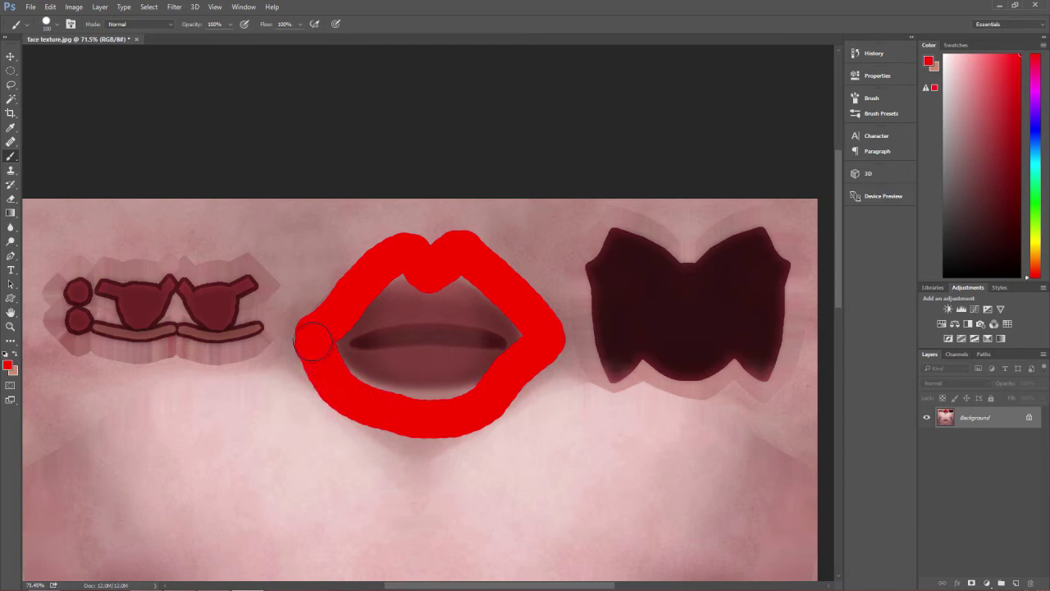
mouse_move(471, 414)
mouse_down()
mouse_move(547, 343)
mouse_move(467, 422)
mouse_move(376, 408)
mouse_move(384, 412)
mouse_move(438, 426)
mouse_move(451, 421)
mouse_move(456, 396)
mouse_move(361, 371)
mouse_move(440, 384)
mouse_move(505, 372)
mouse_move(522, 326)
mouse_move(466, 283)
mouse_move(434, 293)
mouse_move(400, 284)
mouse_move(345, 334)
mouse_move(352, 360)
mouse_move(416, 379)
mouse_up()
drag(480, 373, 503, 366)
drag(472, 296, 417, 291)
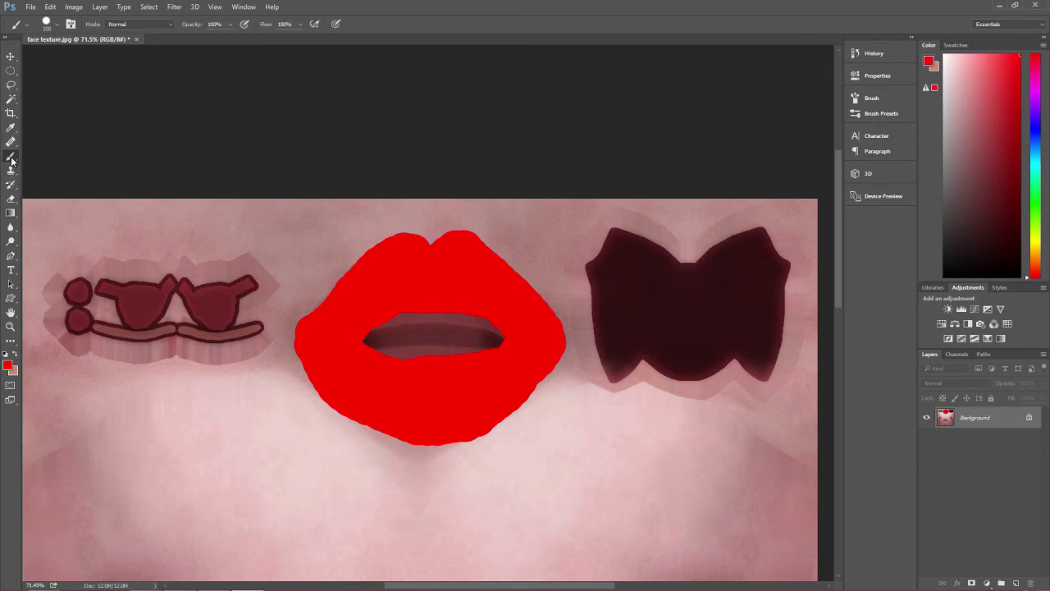
Paint a white highlight across the middle of the lower lip, using the 175 px splatter brush preset
click(7, 365)
click(732, 291)
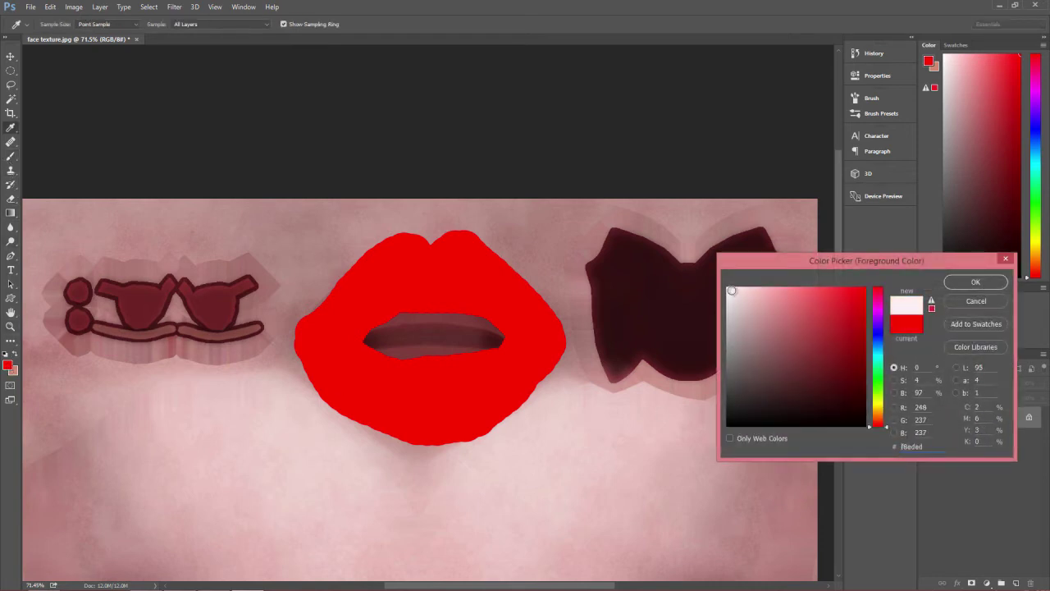
click(975, 282)
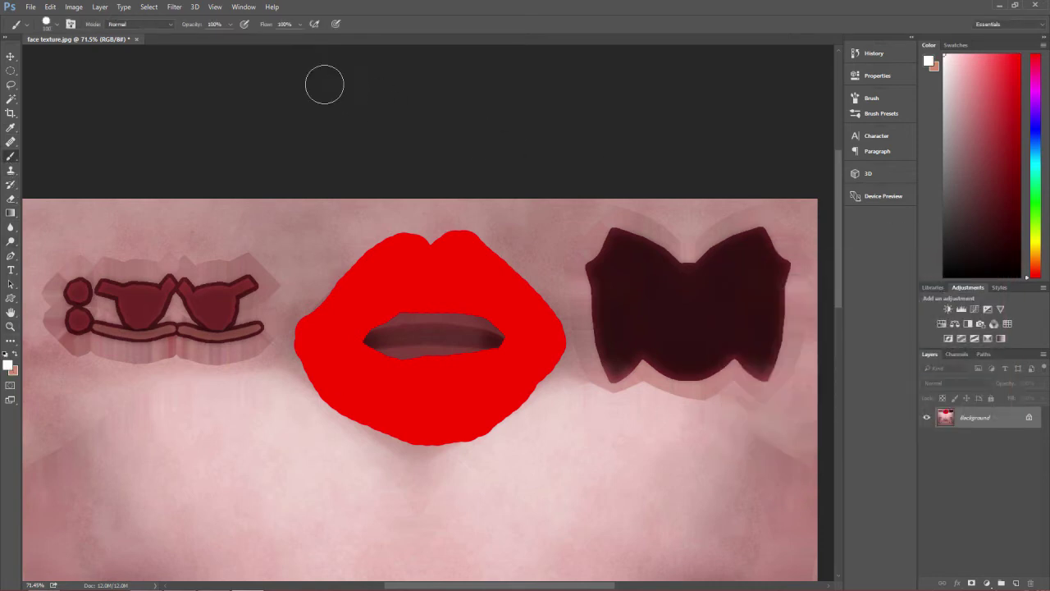
click(58, 25)
click(95, 112)
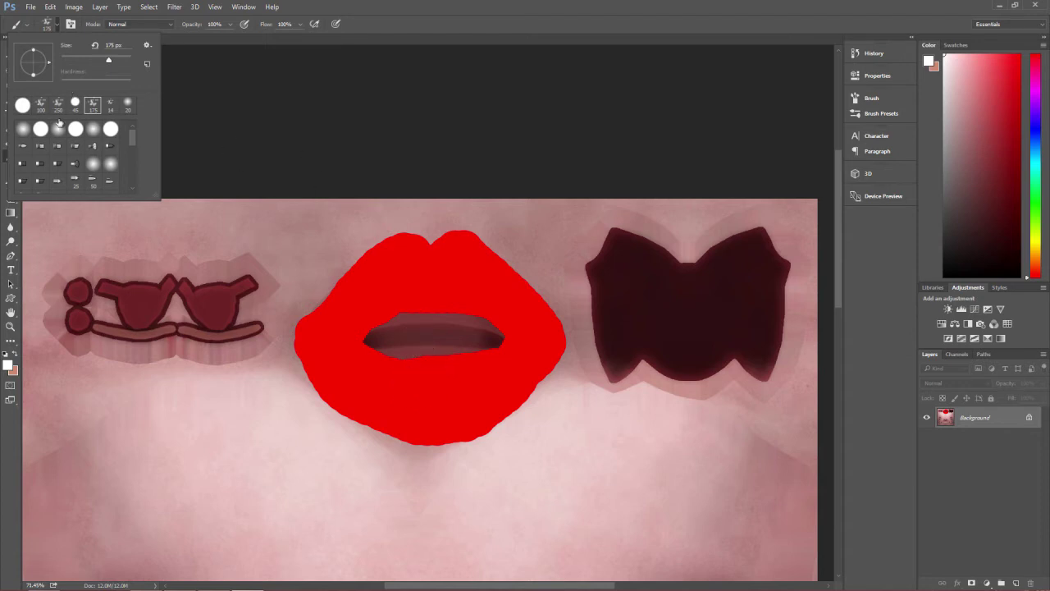
click(415, 35)
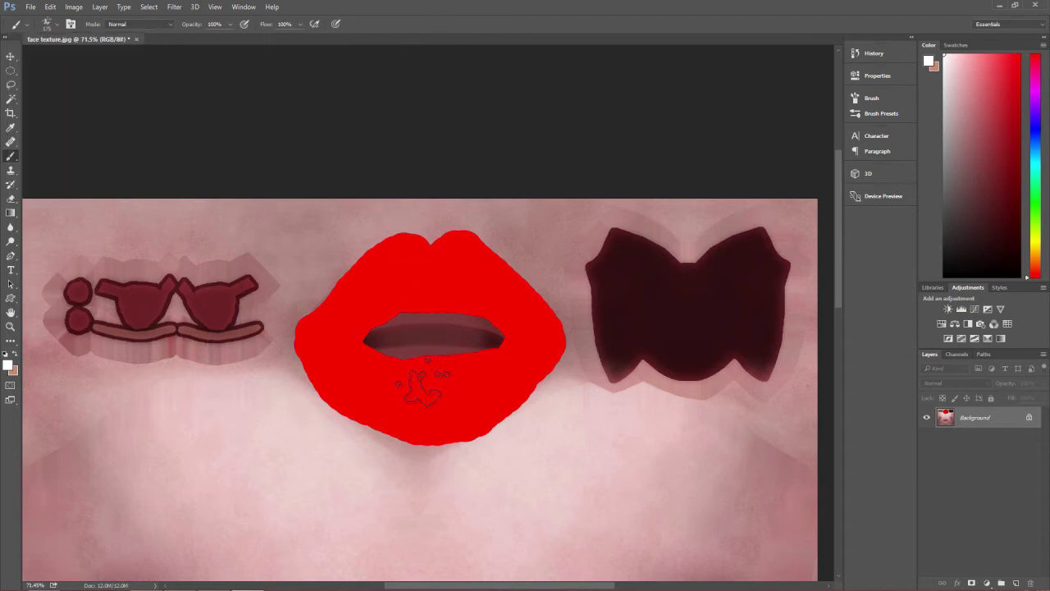
mouse_move(403, 379)
mouse_down()
mouse_move(451, 385)
mouse_move(420, 398)
mouse_up()
mouse_move(399, 415)
mouse_down()
mouse_move(450, 410)
mouse_move(472, 422)
mouse_up()
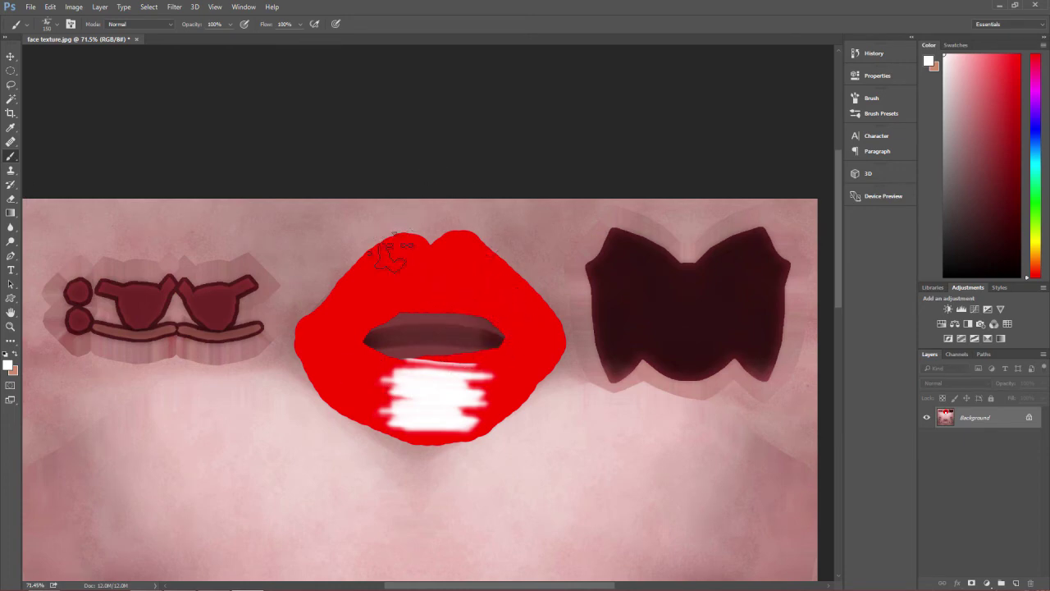
Save the painted texture to the desktop as a JPEG copy named LIPS
click(30, 7)
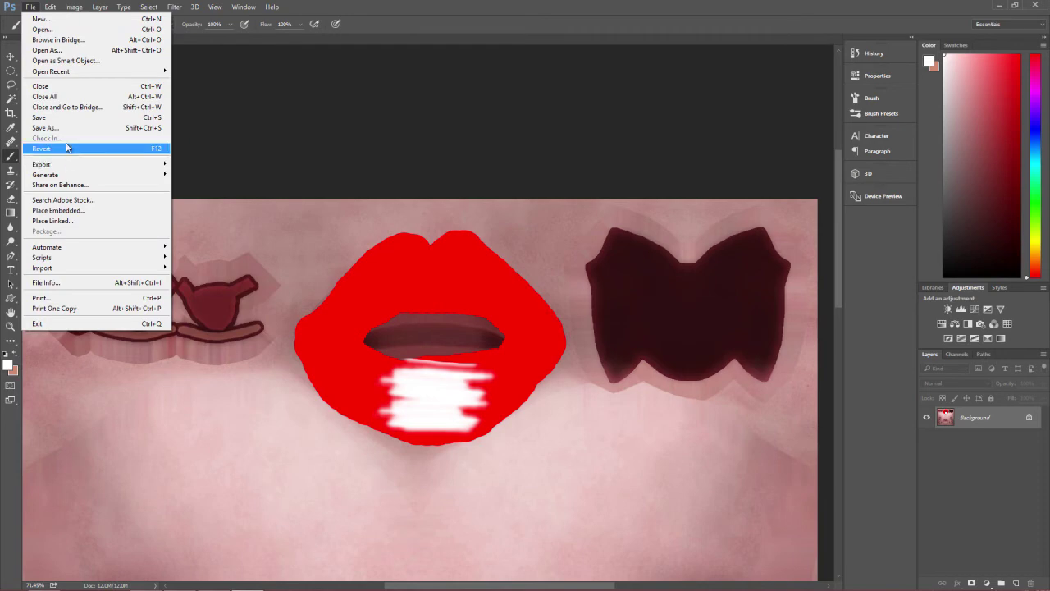
click(45, 128)
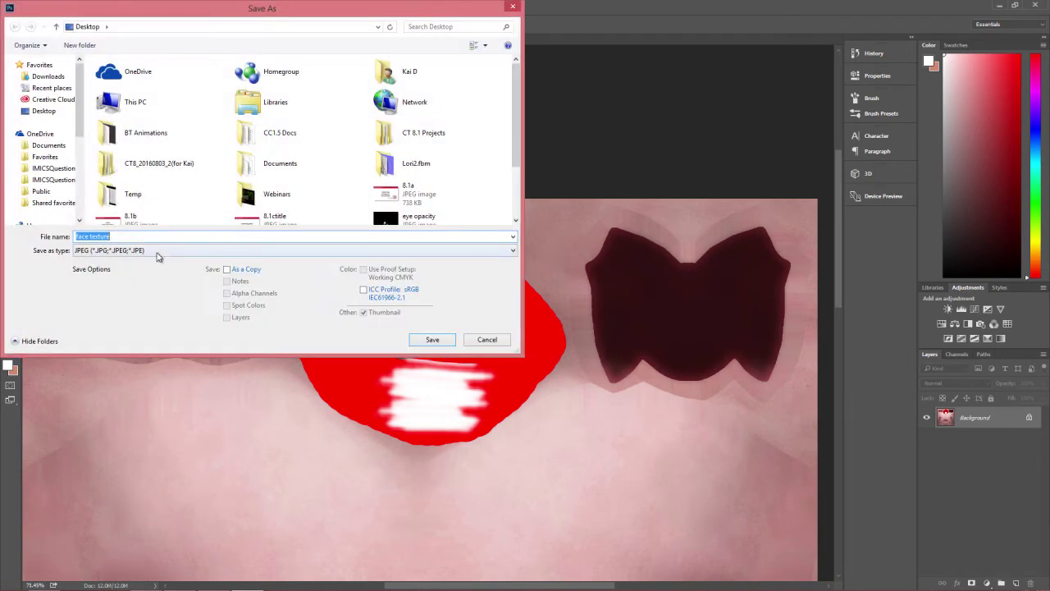
text(LIPS)
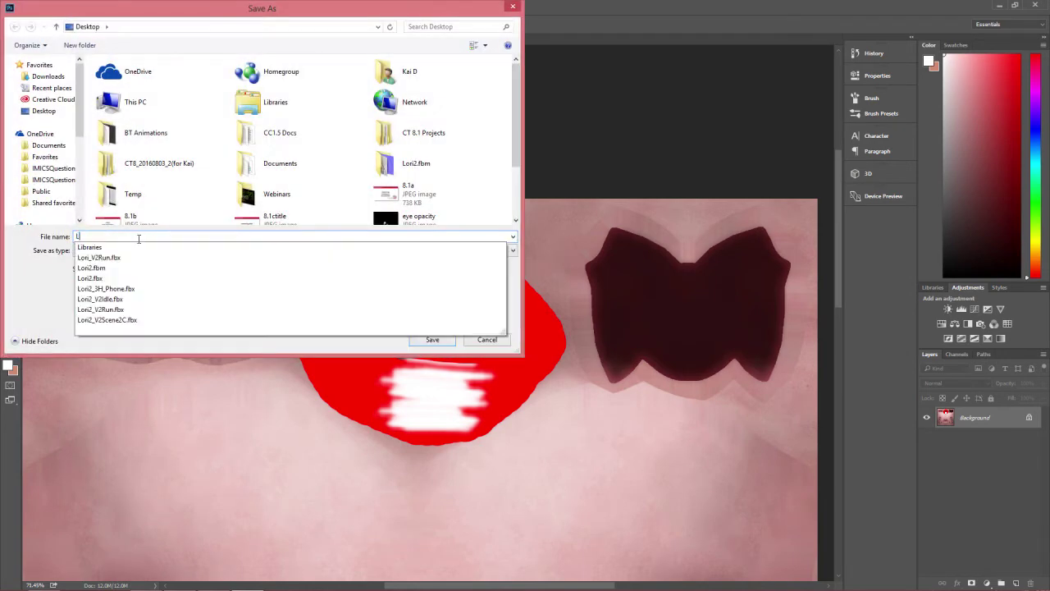
click(433, 340)
click(579, 159)
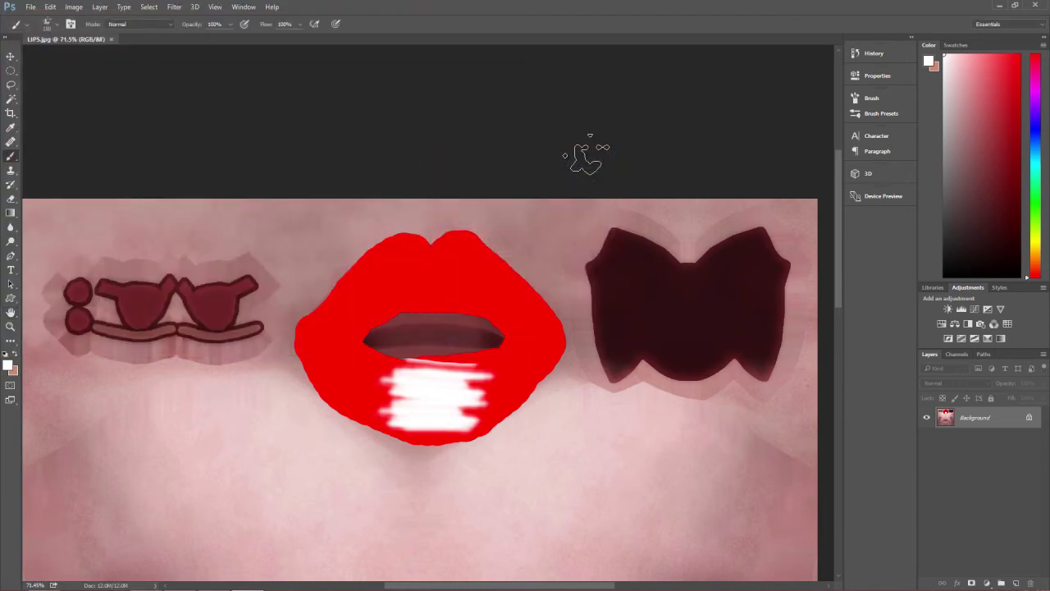
Switch to CrazyTalk 8 and load the LIPS image as the Skin_Head diffuse texture
key(alt+Tab)
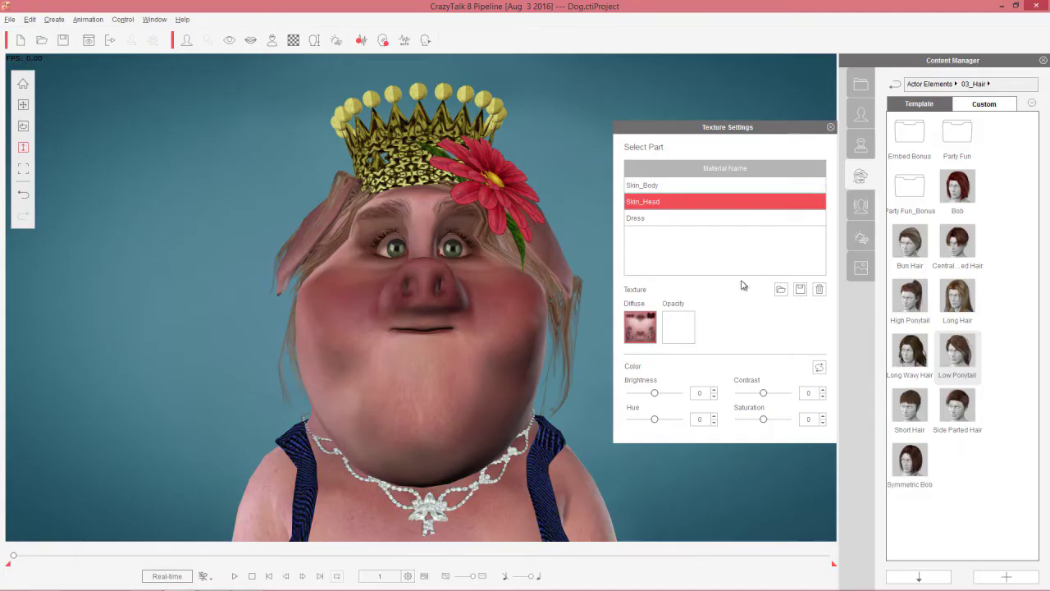
double_click(645, 333)
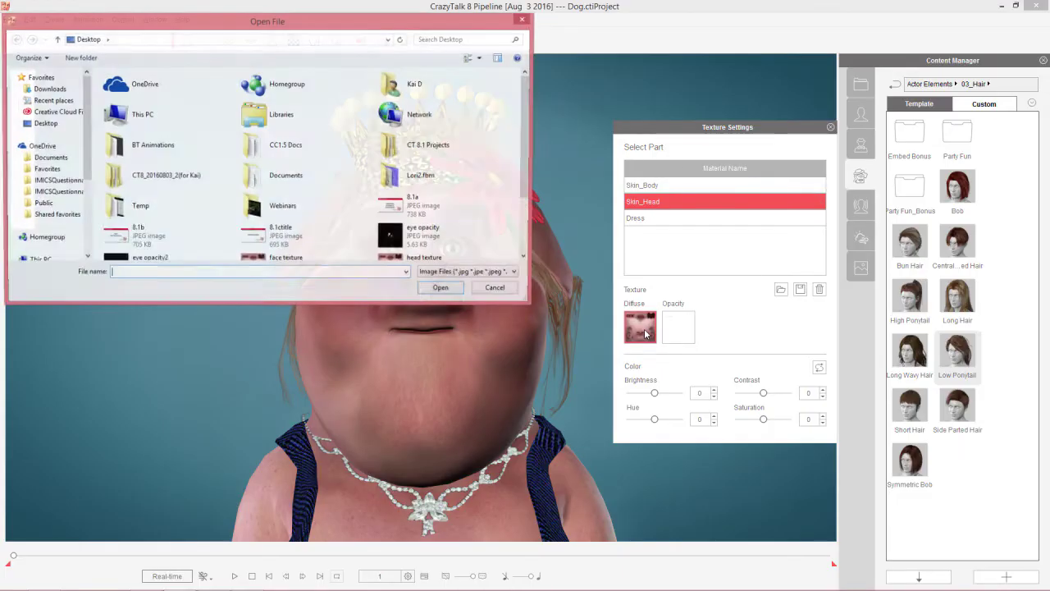
scroll(526, 176, down, 2)
double_click(279, 215)
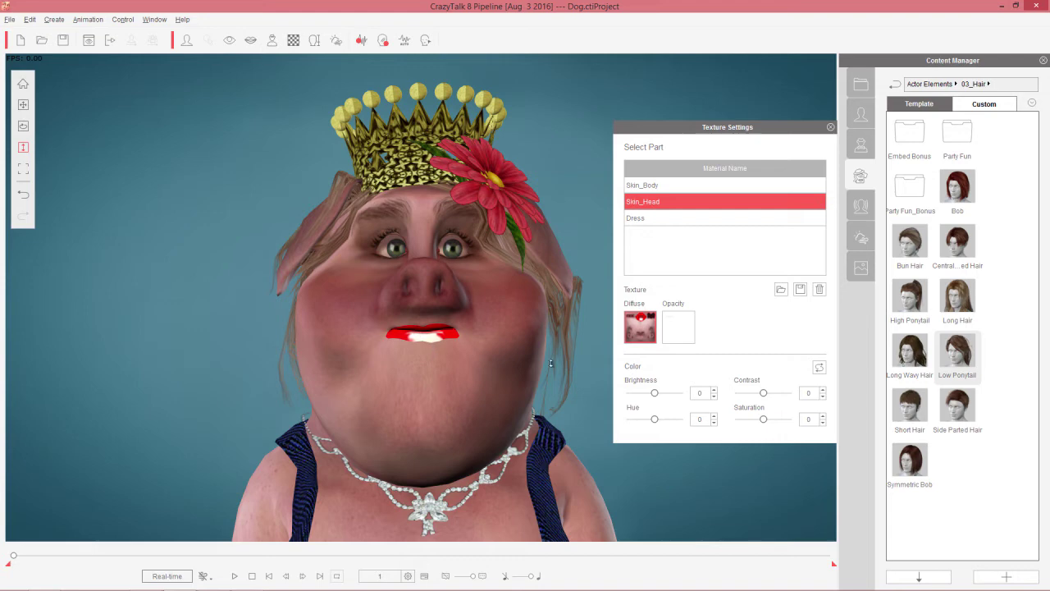
Close the pig's texture settings and switch to iClone 6
click(830, 127)
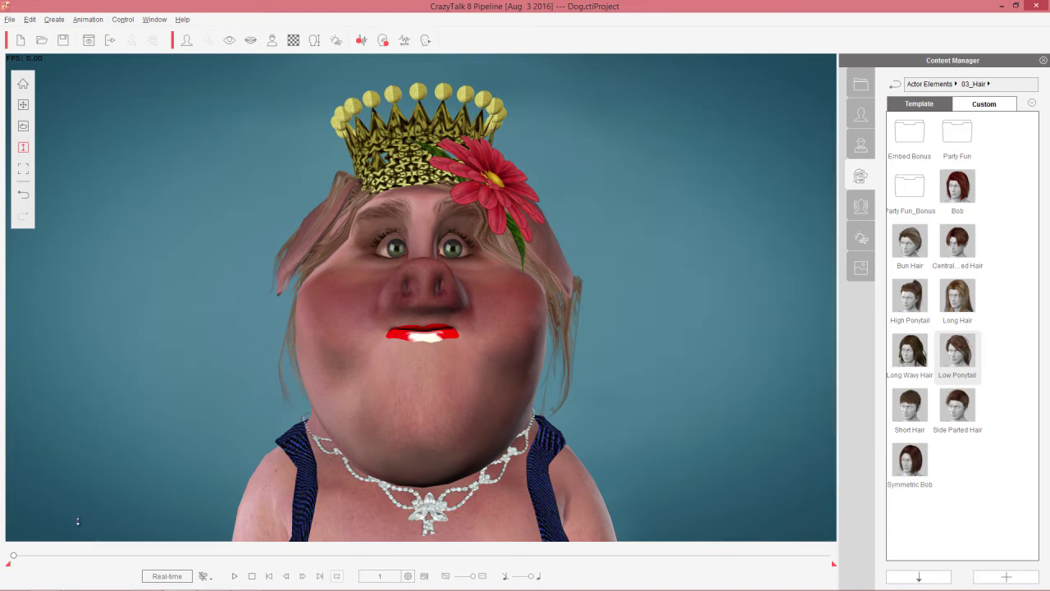
drag(13, 556, 5, 528)
key(alt+Tab)
key(alt+Tab)
key(alt+Tab)
key(alt+Tab)
key(alt+Tab)
key(alt+Tab)
key(alt+Tab)
key(alt+Tab)
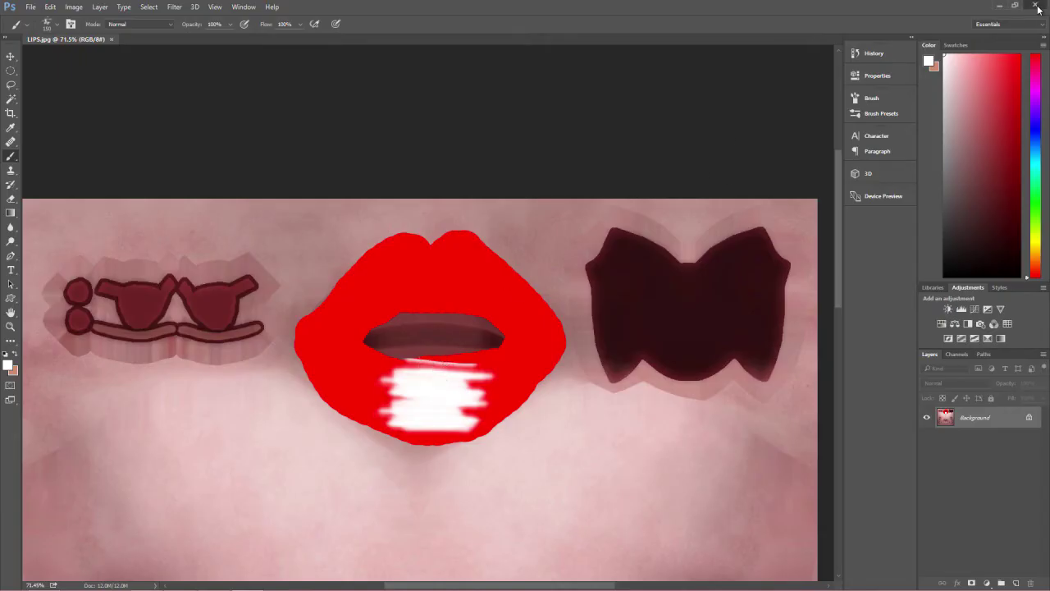
key(alt+Tab)
key(alt+Tab)
key(alt+Tab)
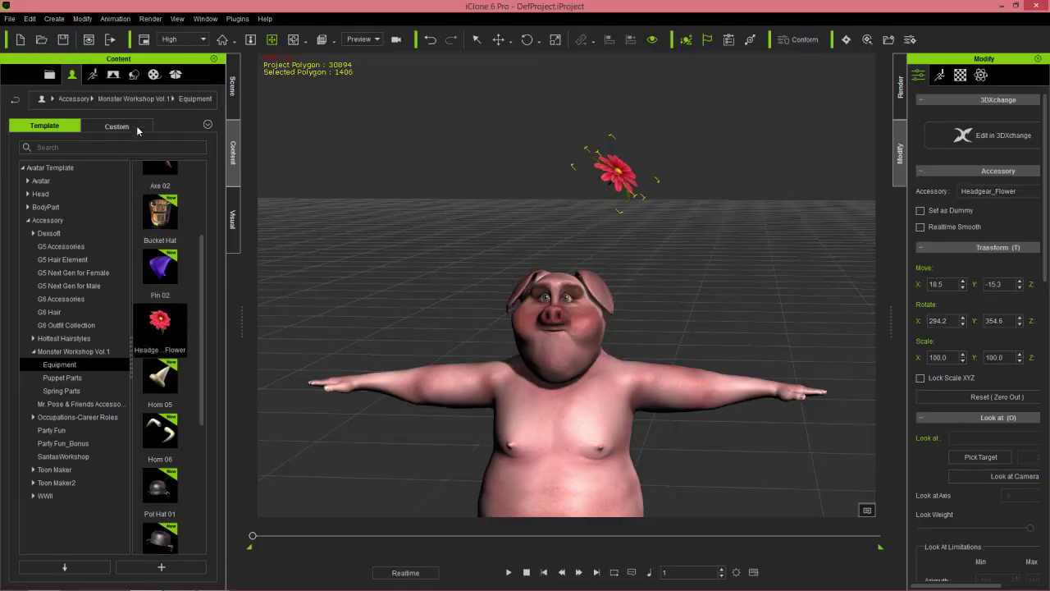
Load the Sammy character from iClone's ToKoMotion Stylized Animals avatars into CrazyTalk 8 as the new actor
click(27, 220)
click(28, 181)
scroll(94, 386, down, 3)
click(67, 443)
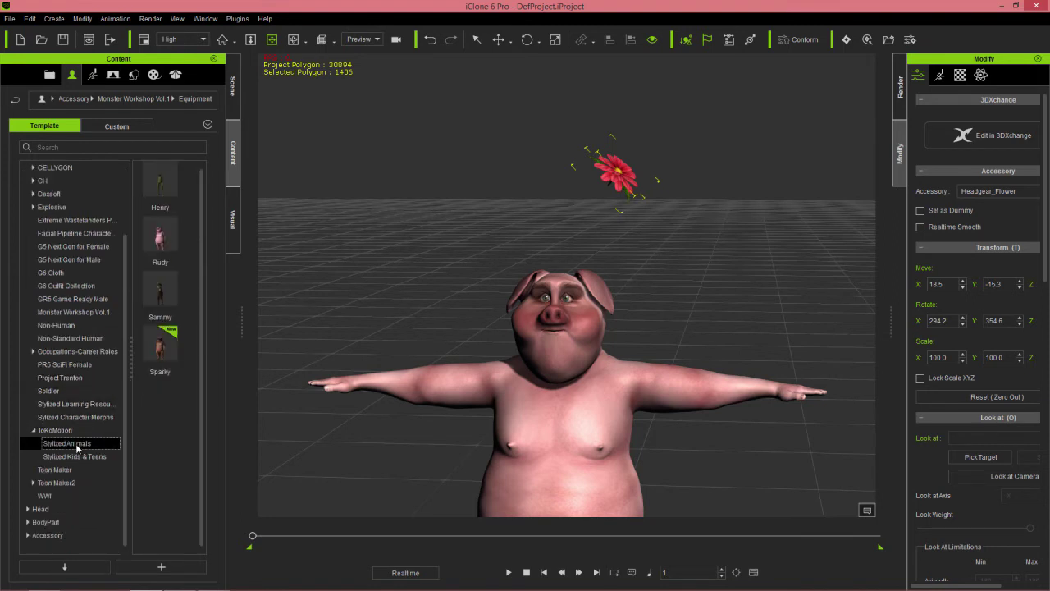
drag(160, 296, 427, 356)
key(alt+Tab)
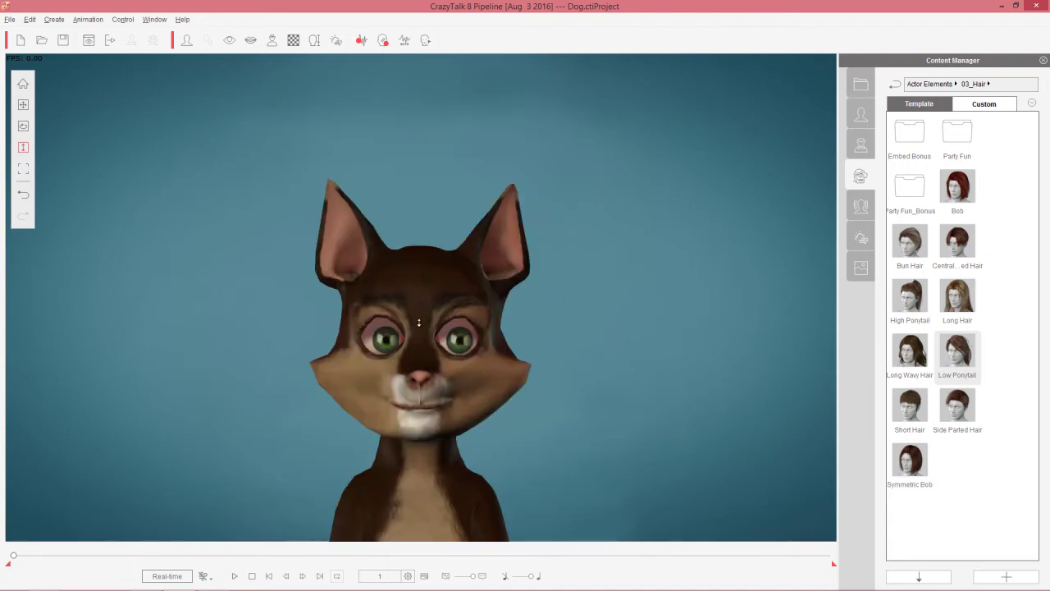
Bring the Toon Frog_Hat accessory from the Acc project folder onto the actor and attach it to head part C
key(alt+Tab)
key(alt+Tab)
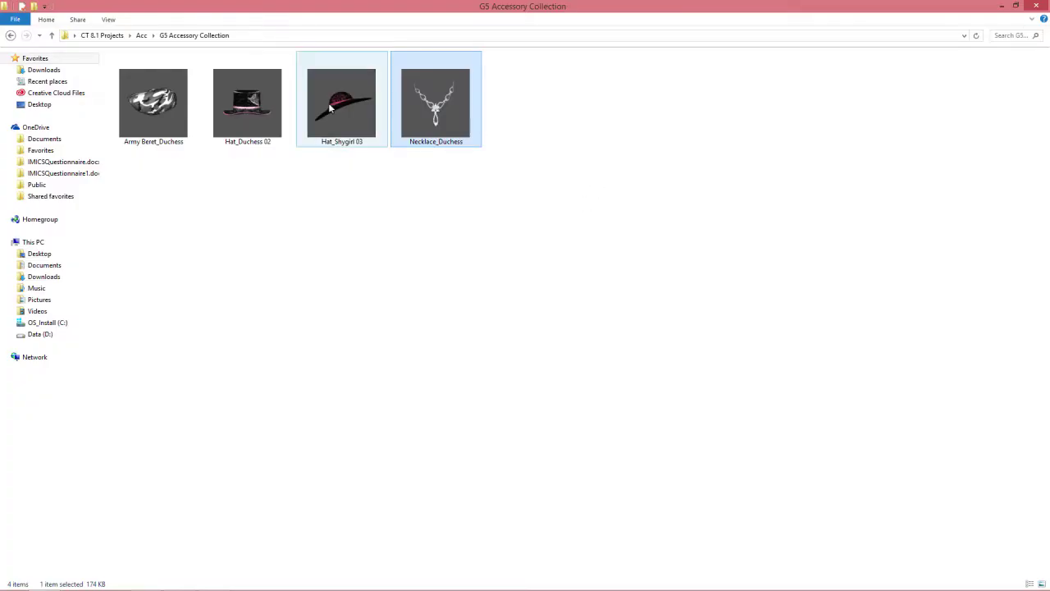
click(141, 35)
double_click(450, 115)
drag(164, 123, 421, 375)
key(alt+Tab)
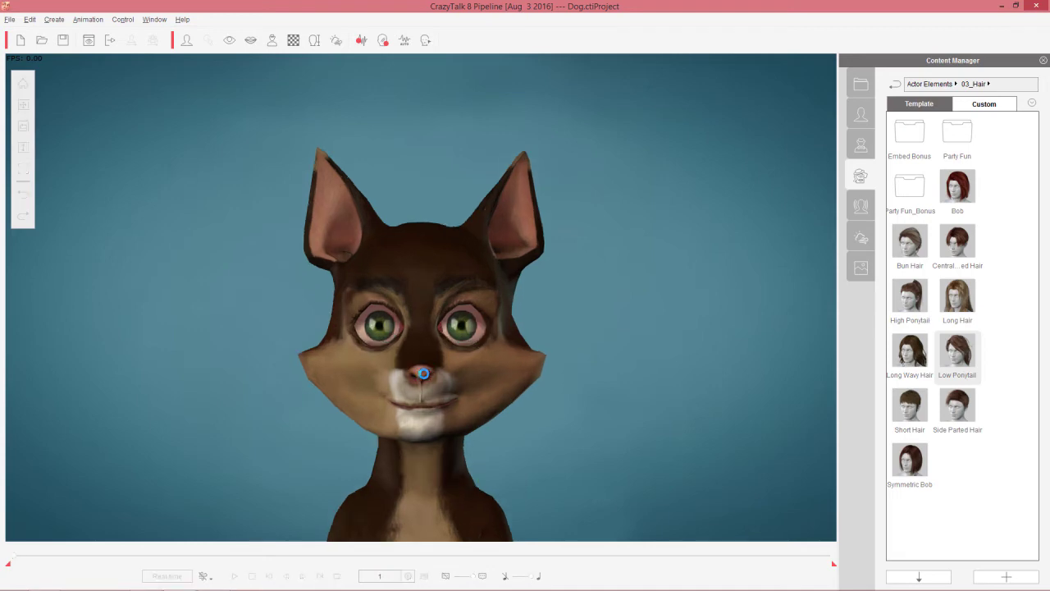
click(704, 117)
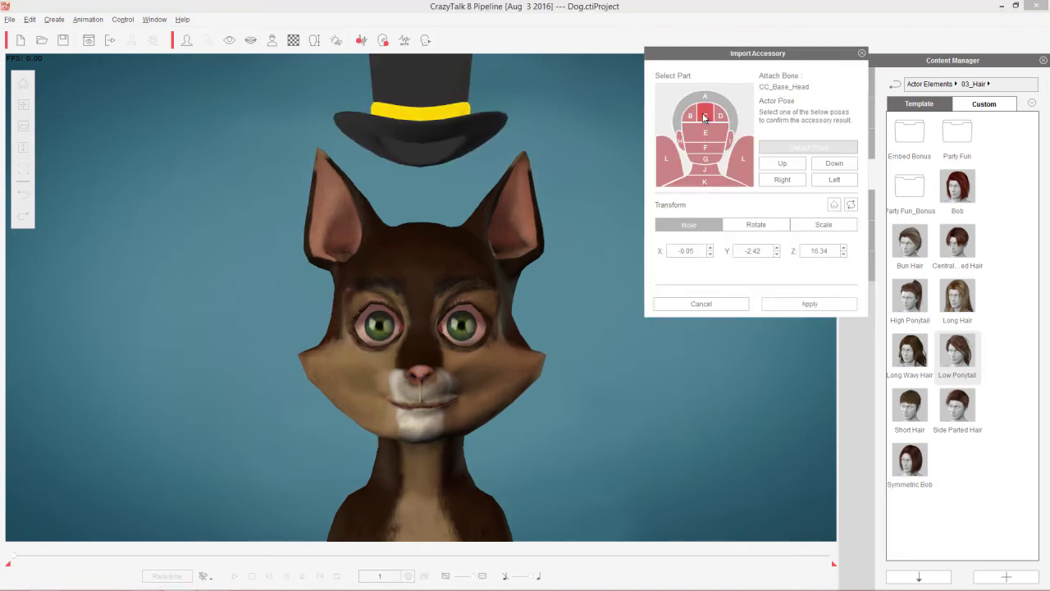
Set the hat's Z position to 10 and its locked XYZ scale to 0.85
double_click(832, 251)
text(10)
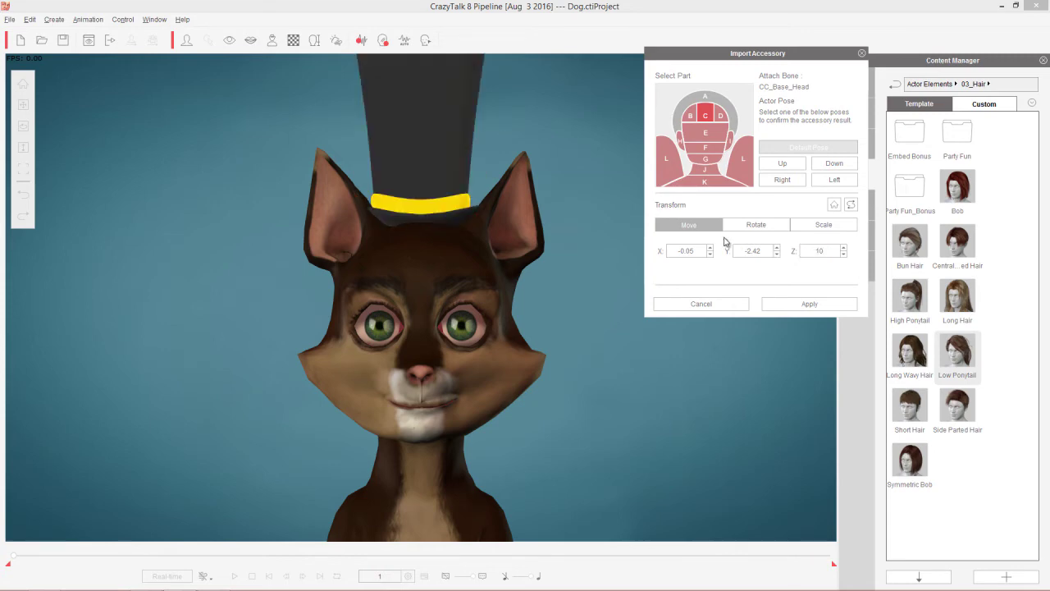
click(825, 226)
click(802, 270)
scroll(702, 251, down, 12)
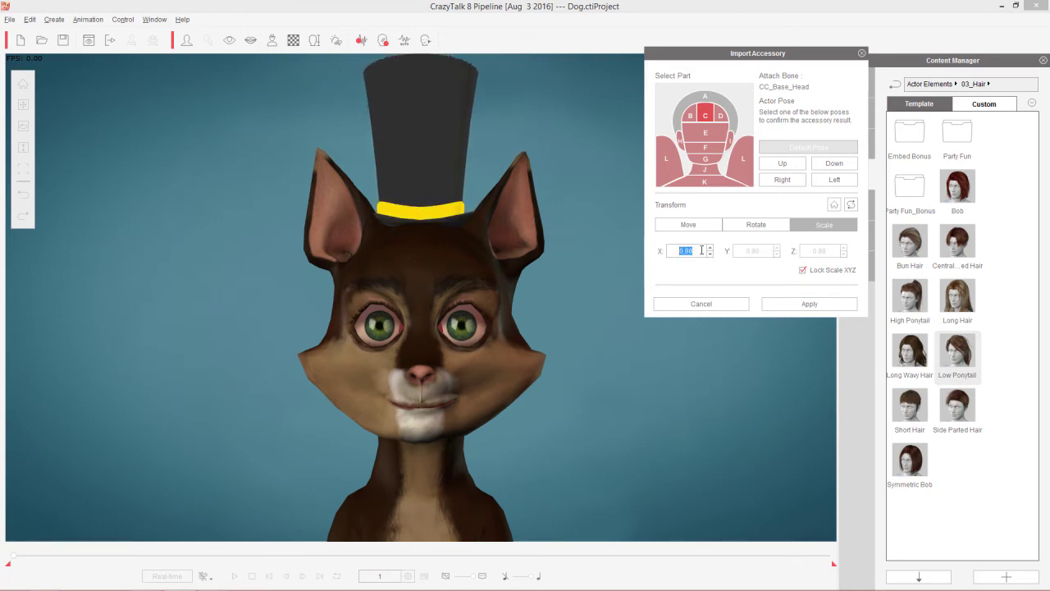
scroll(702, 250, down, 3)
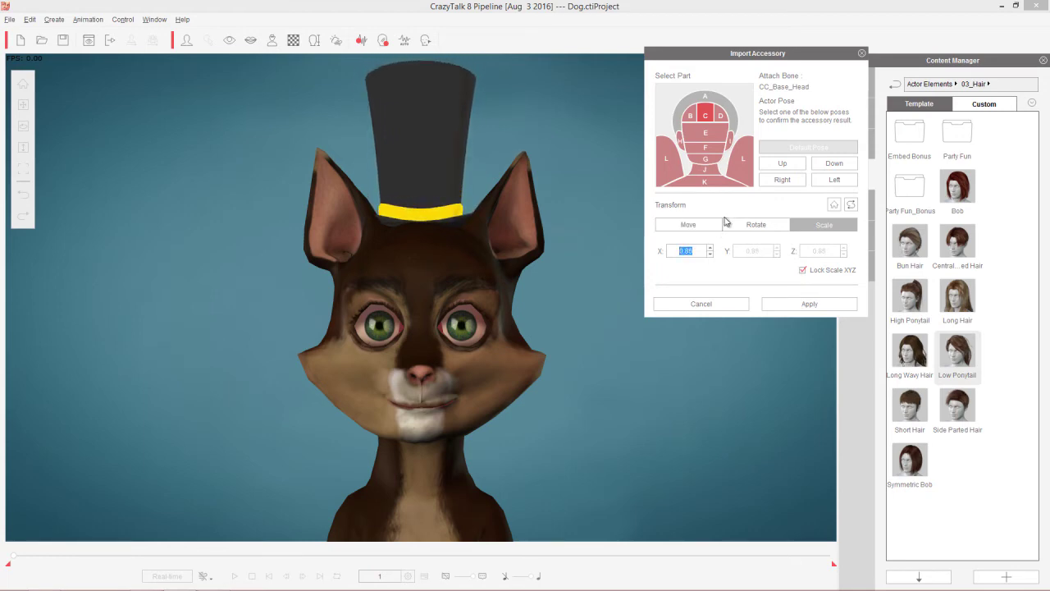
Turn the actor to the right pose and shift the hat along Y to 0.28
click(719, 224)
double_click(766, 248)
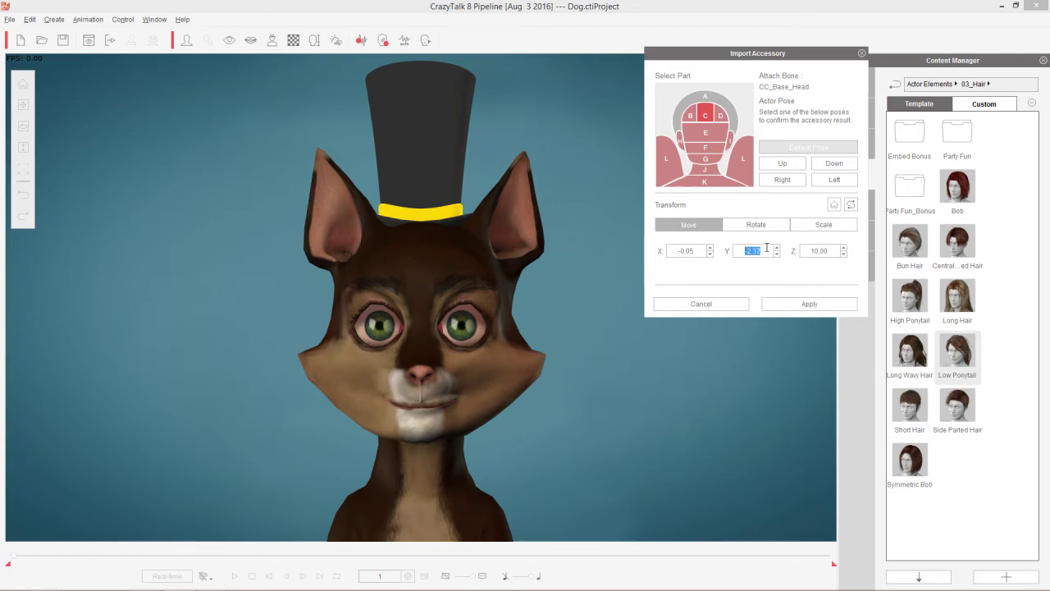
click(786, 181)
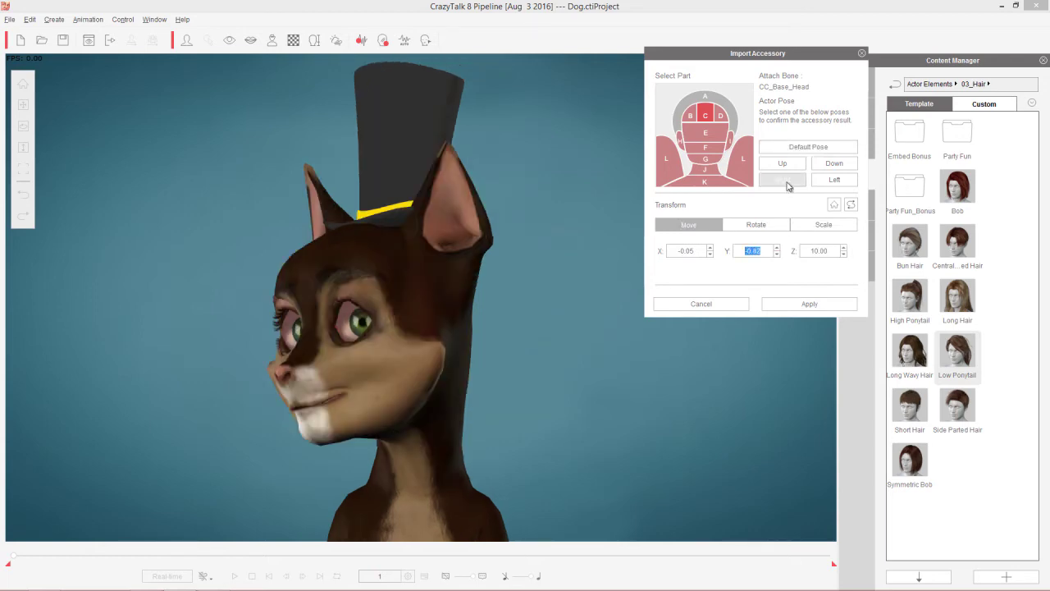
key(Up)
key(Up)
key(Up)
key(Up)
key(Up)
key(Up)
key(Up)
key(Up)
key(Up)
key(Up)
key(Up)
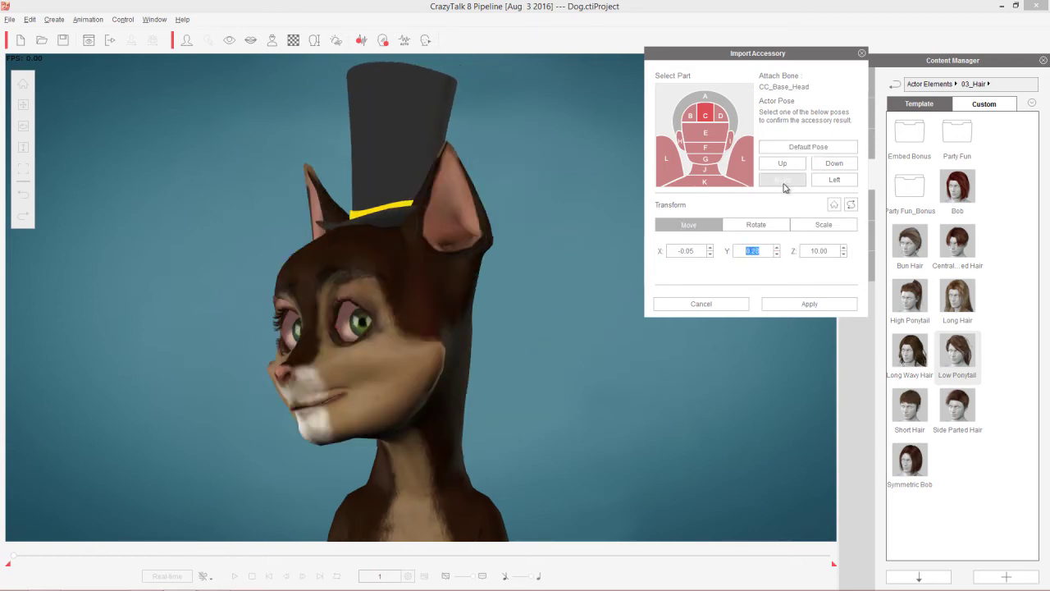
Tilt the hat backward with its X rotation, checking the fit in the right and default poses
click(729, 231)
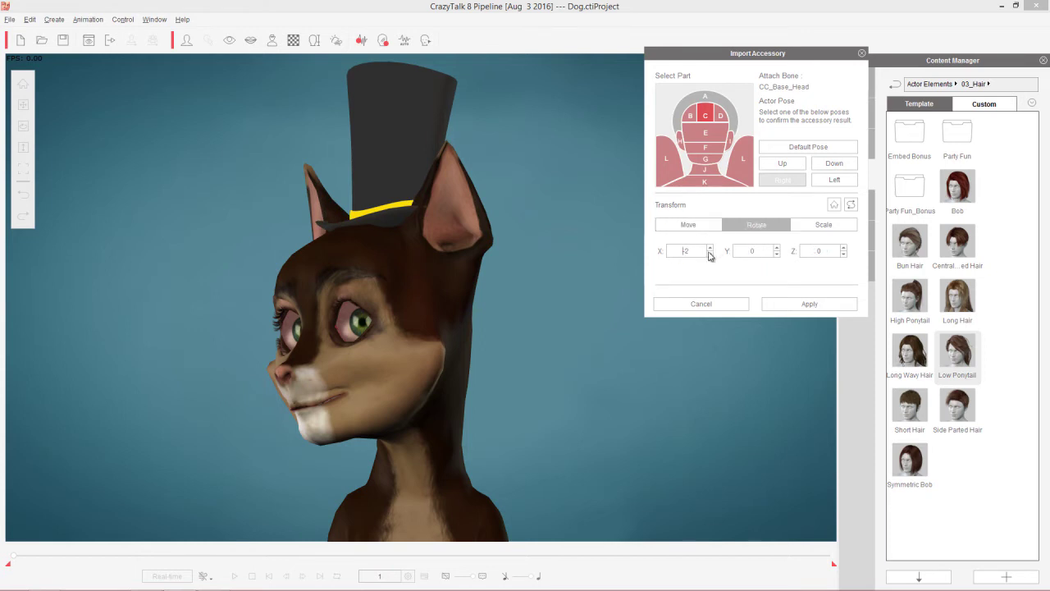
drag(701, 253, 713, 241)
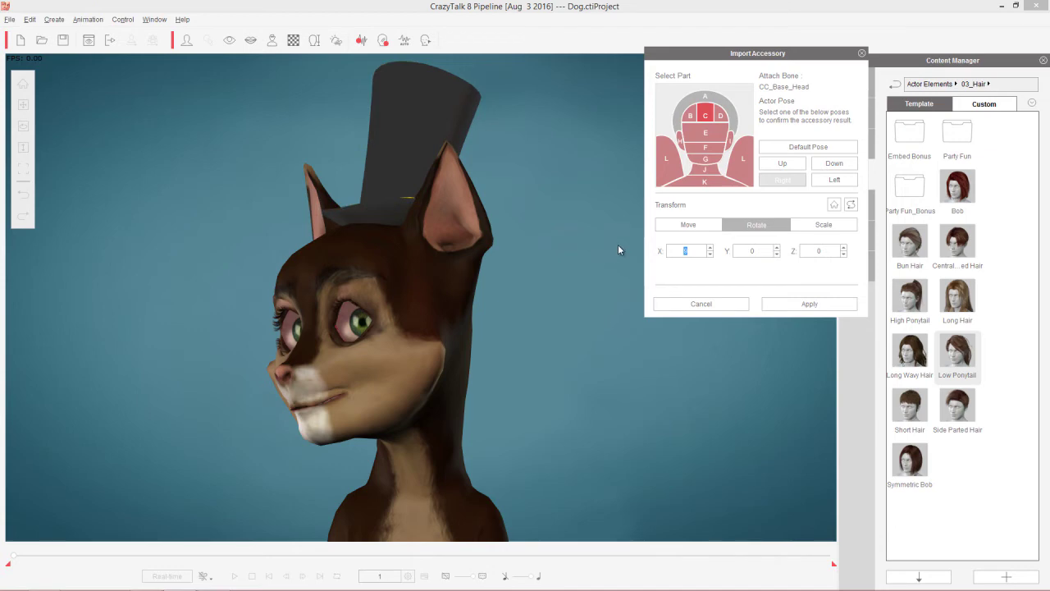
click(828, 147)
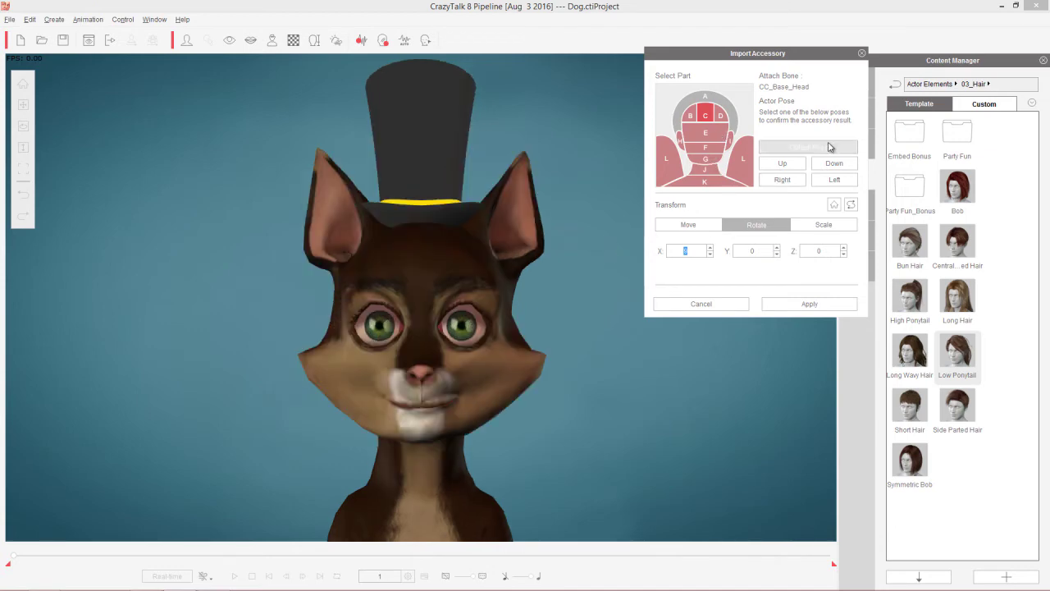
key(Up)
key(Up)
key(Up)
key(Up)
key(Up)
key(Up)
key(Up)
key(Up)
key(Up)
key(Up)
key(Up)
key(Up)
key(Up)
key(Up)
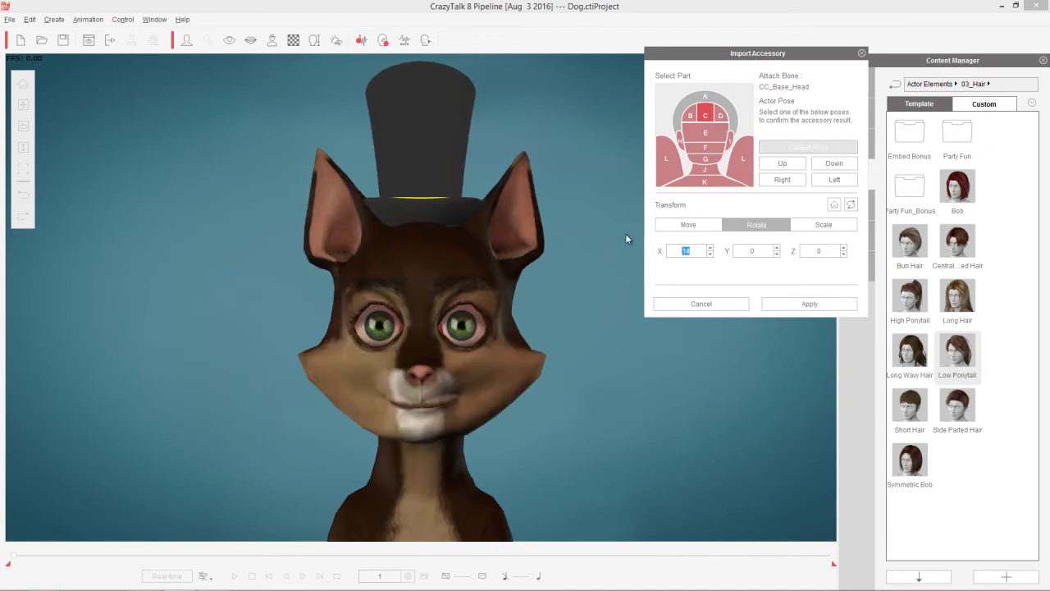
Move the hat to Y -1.42 and Z 9.90 and apply the accessory import
click(697, 226)
double_click(769, 252)
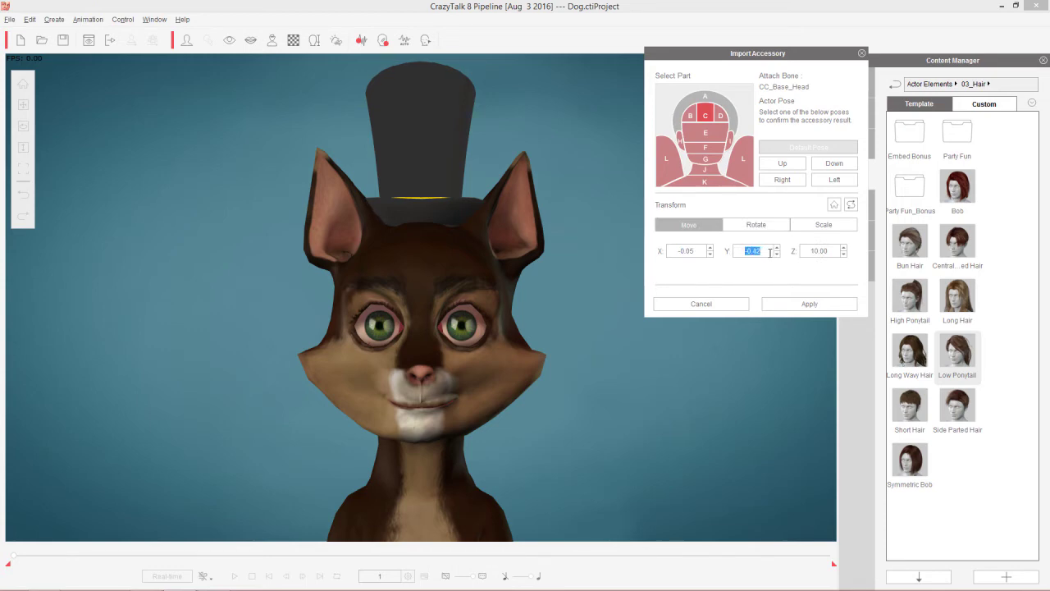
double_click(820, 252)
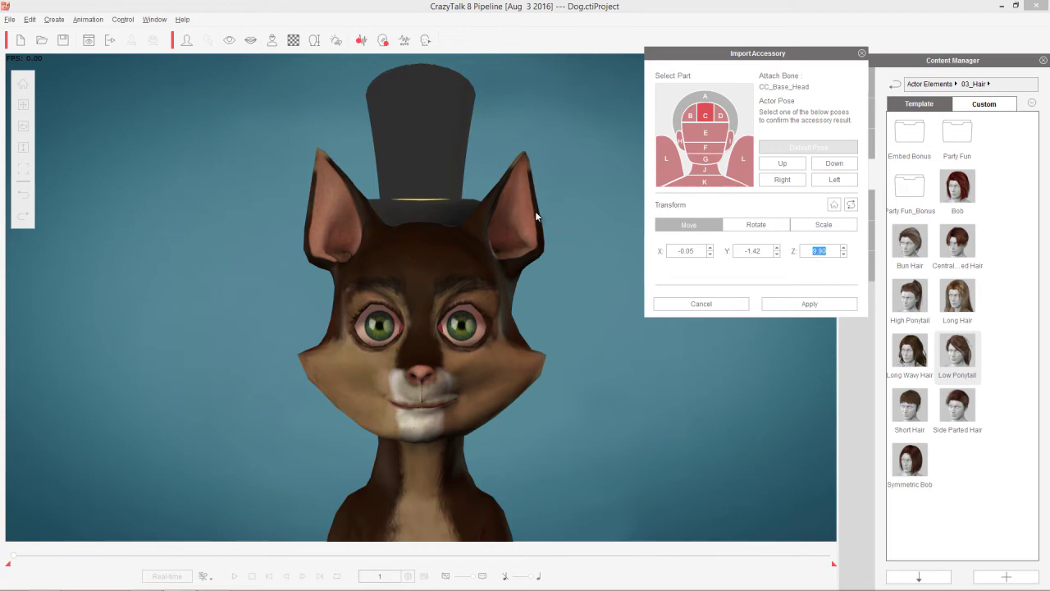
click(815, 305)
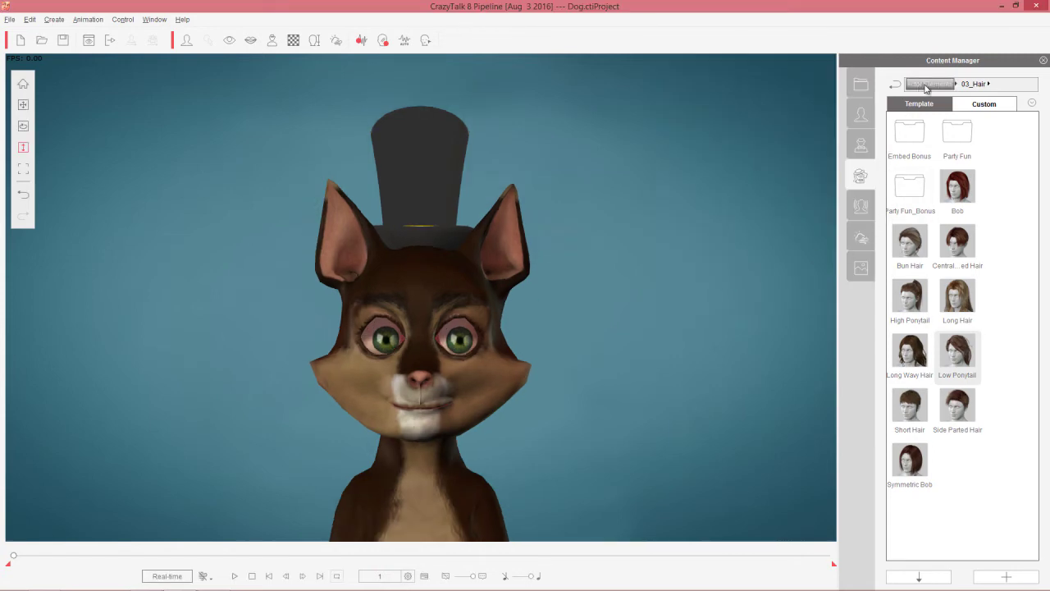
Dress the actor in the Amish Vest from the 05_Body templates, applying only the Cloth option
click(926, 85)
click(982, 103)
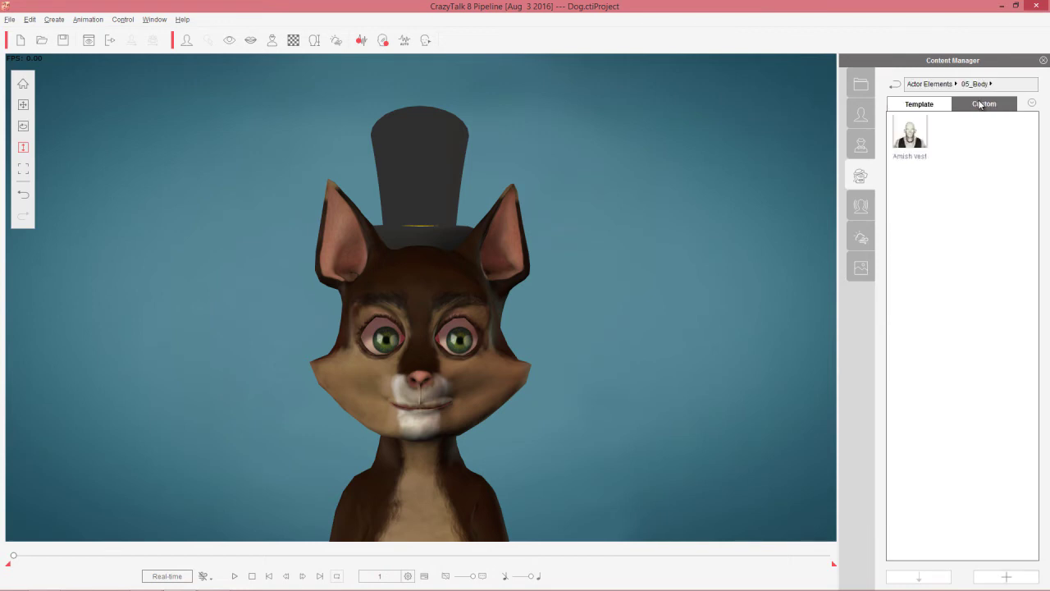
click(931, 85)
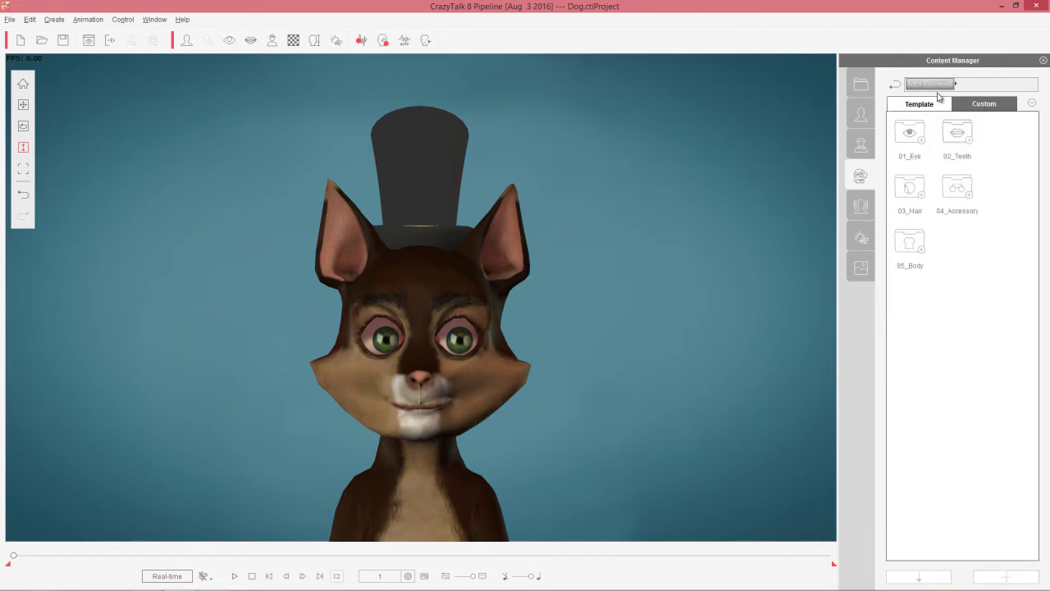
double_click(908, 247)
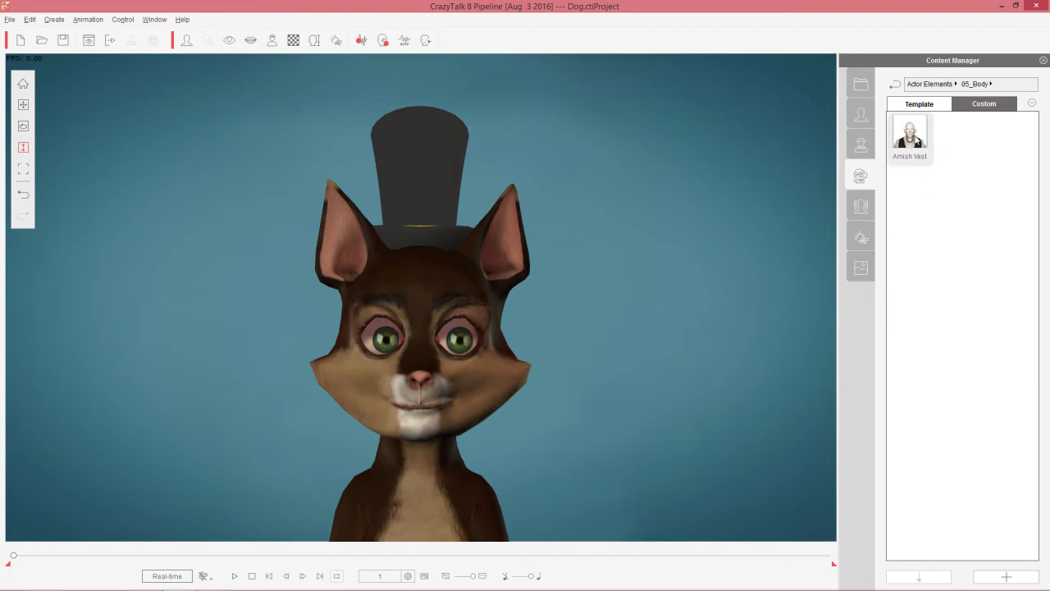
double_click(917, 142)
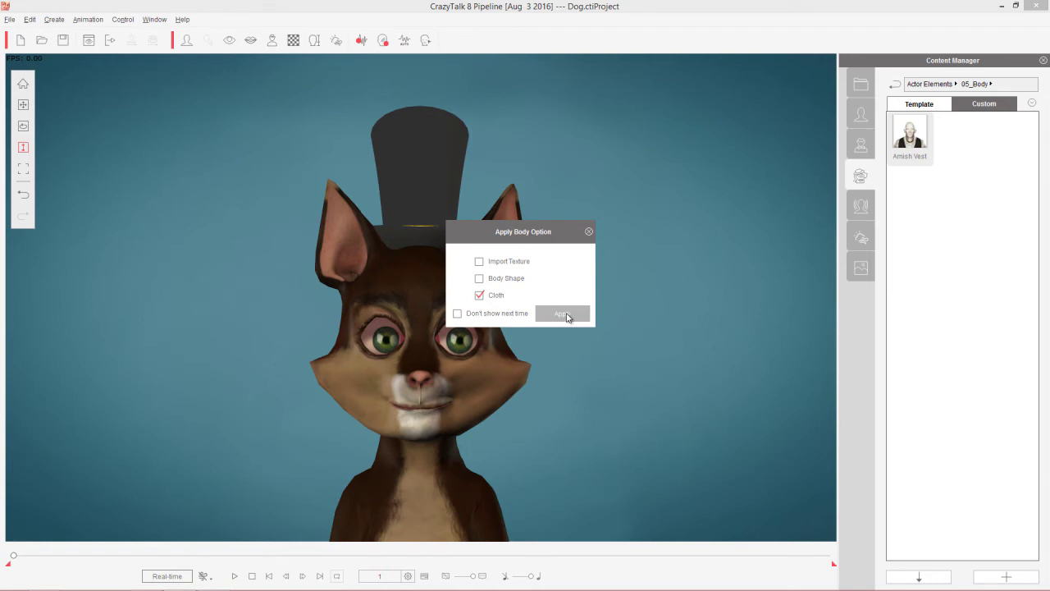
click(566, 316)
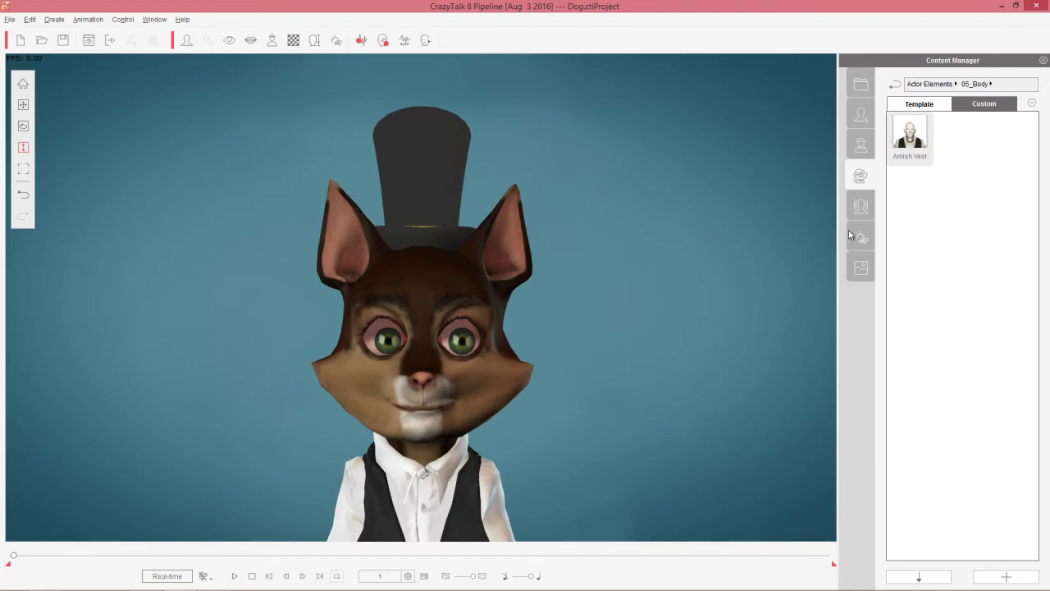
Put the Scarf from the 04_Accessory templates on the actor's neck
click(926, 85)
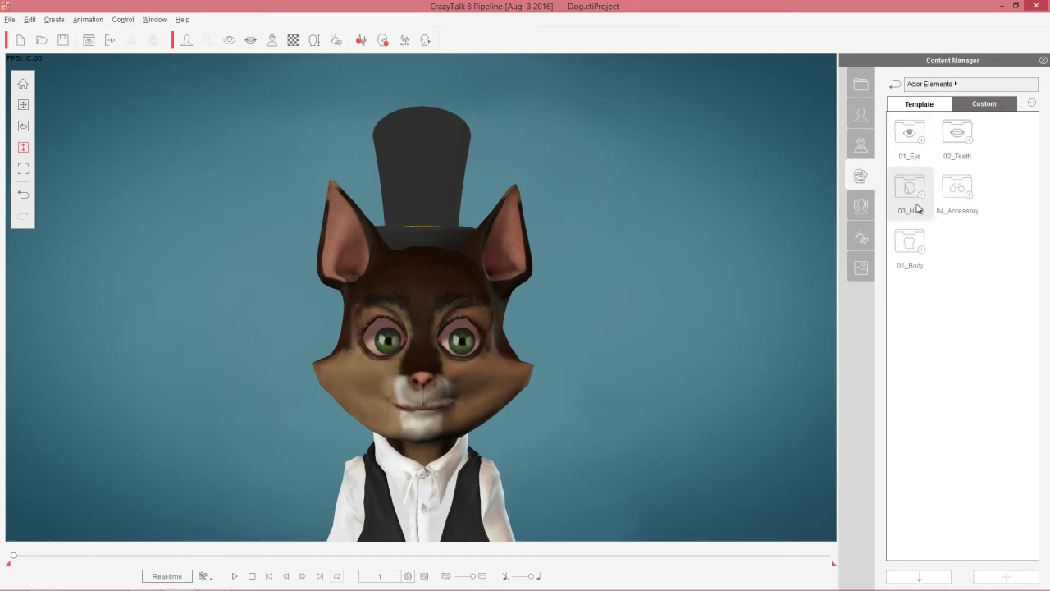
double_click(952, 196)
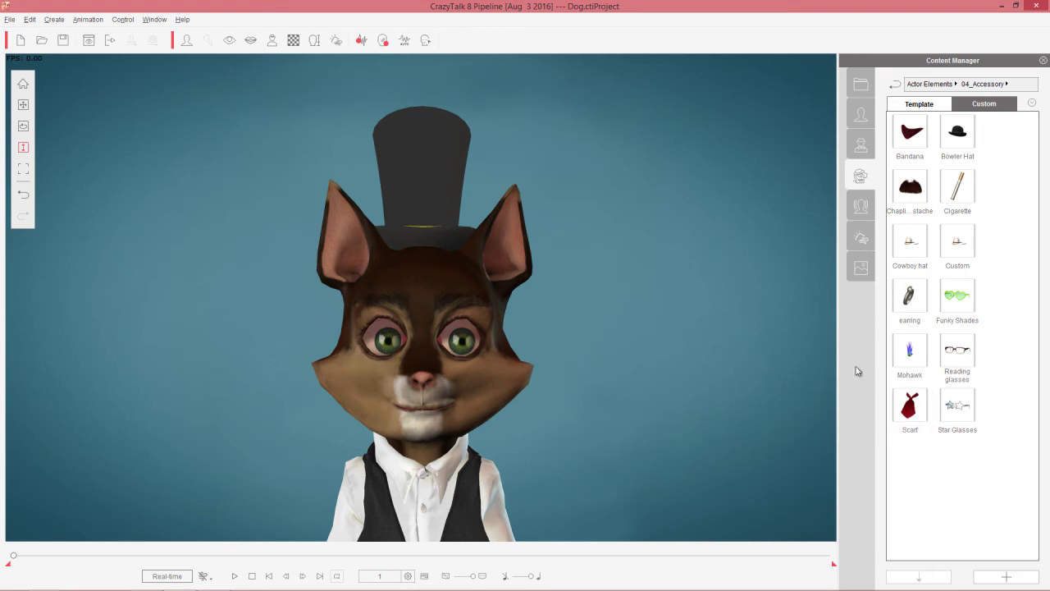
drag(914, 410, 415, 443)
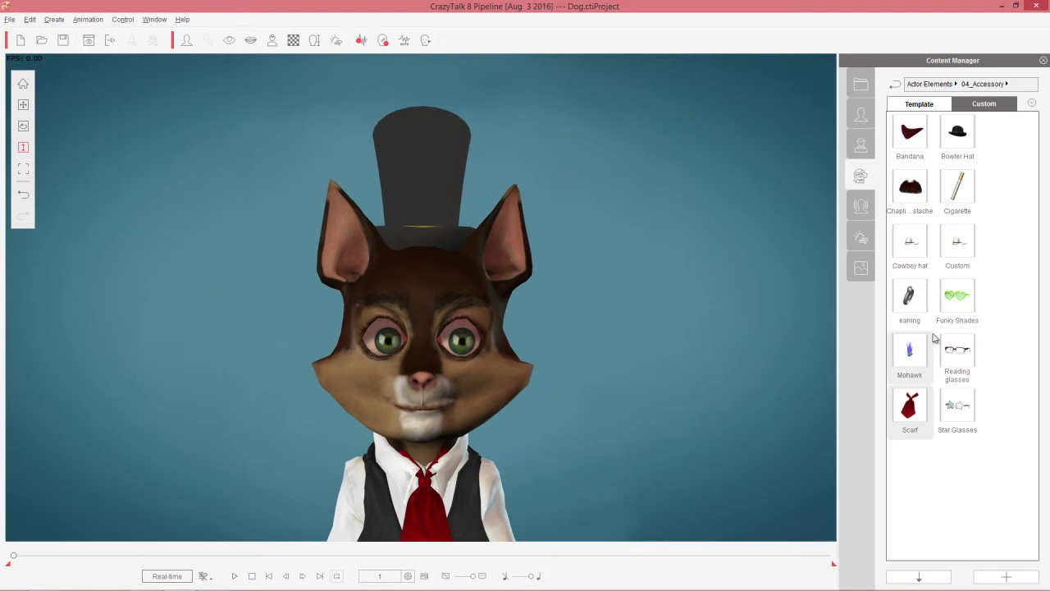
drag(923, 413, 513, 420)
drag(447, 461, 454, 315)
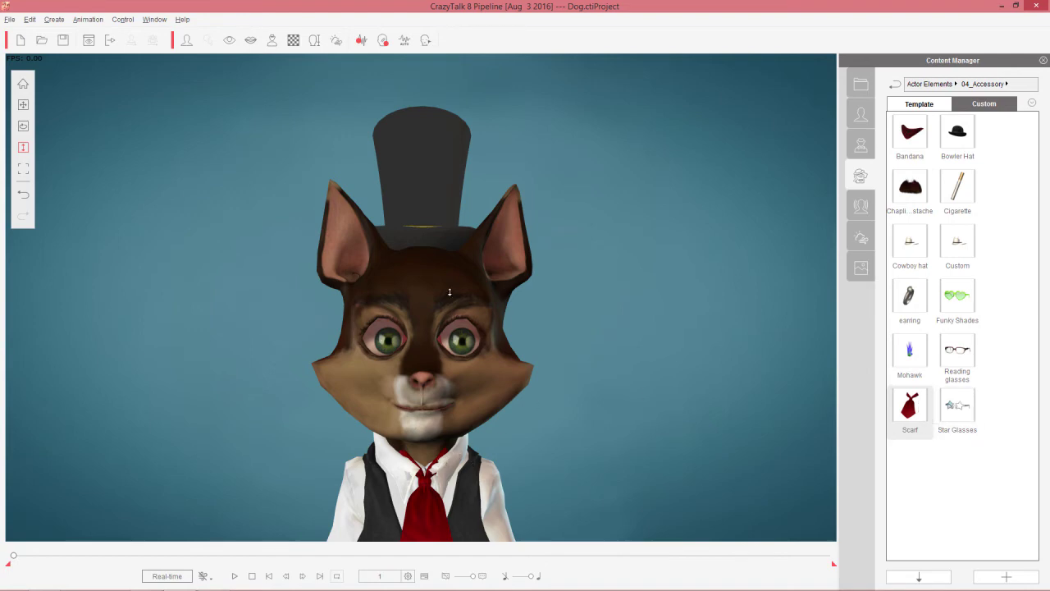
In the accessory settings, move the Scarf to Z -0.55 and Y -0.20 so it fits the collar
click(54, 19)
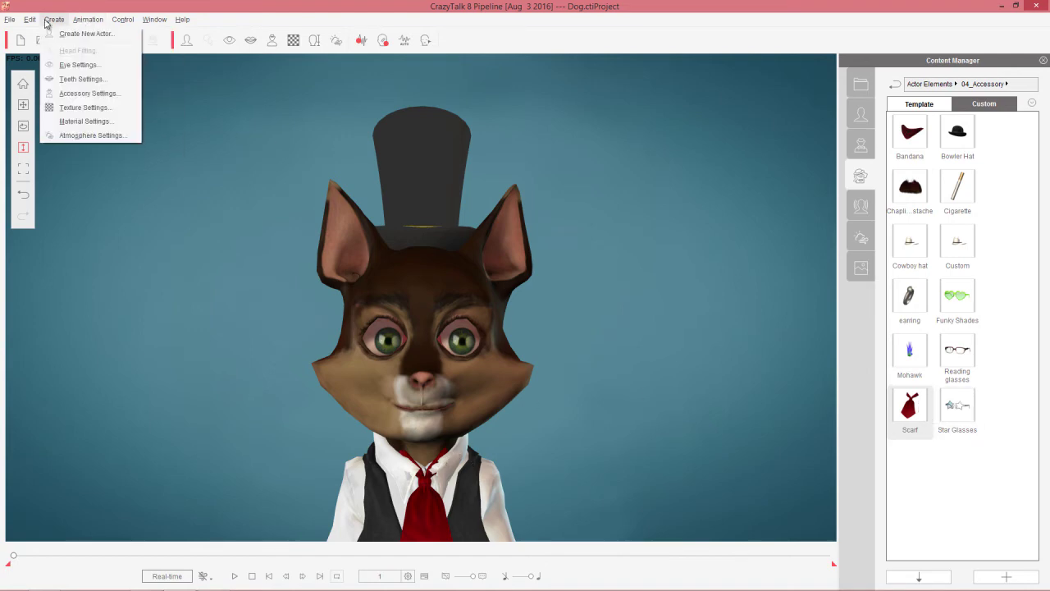
click(103, 95)
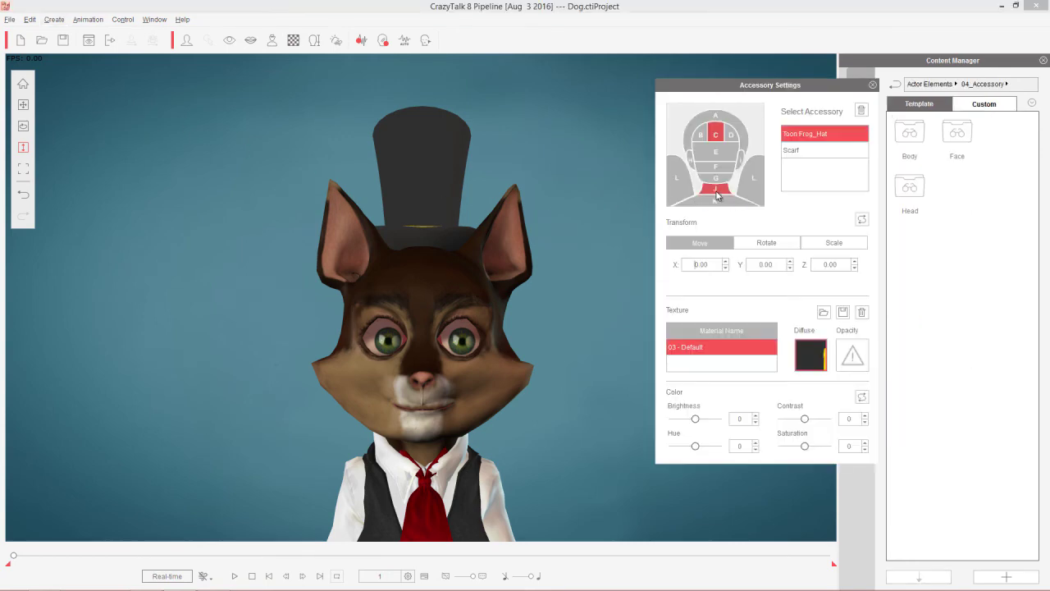
click(716, 191)
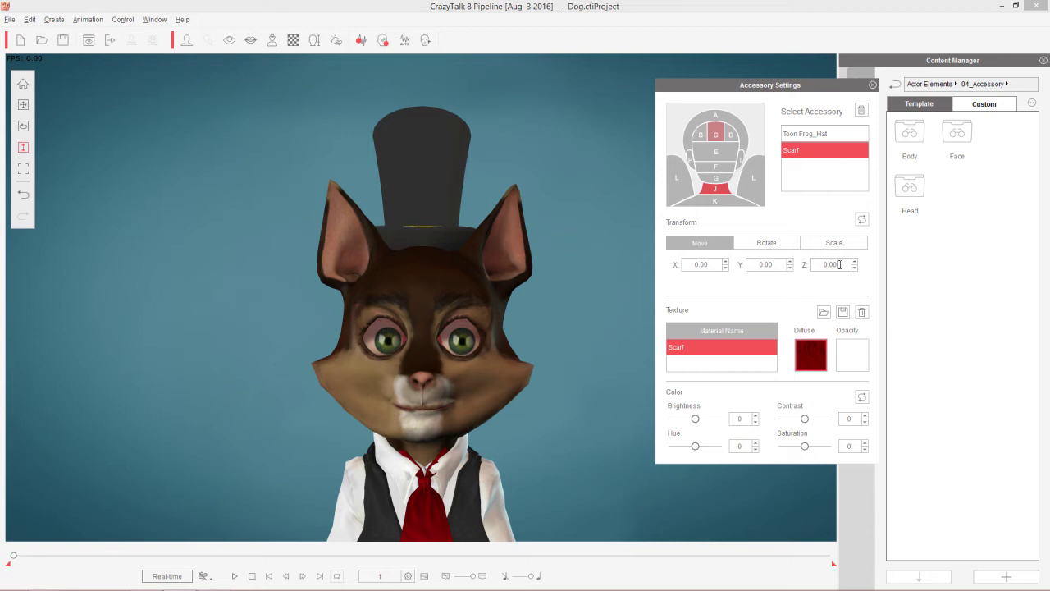
scroll(840, 265, up, 4)
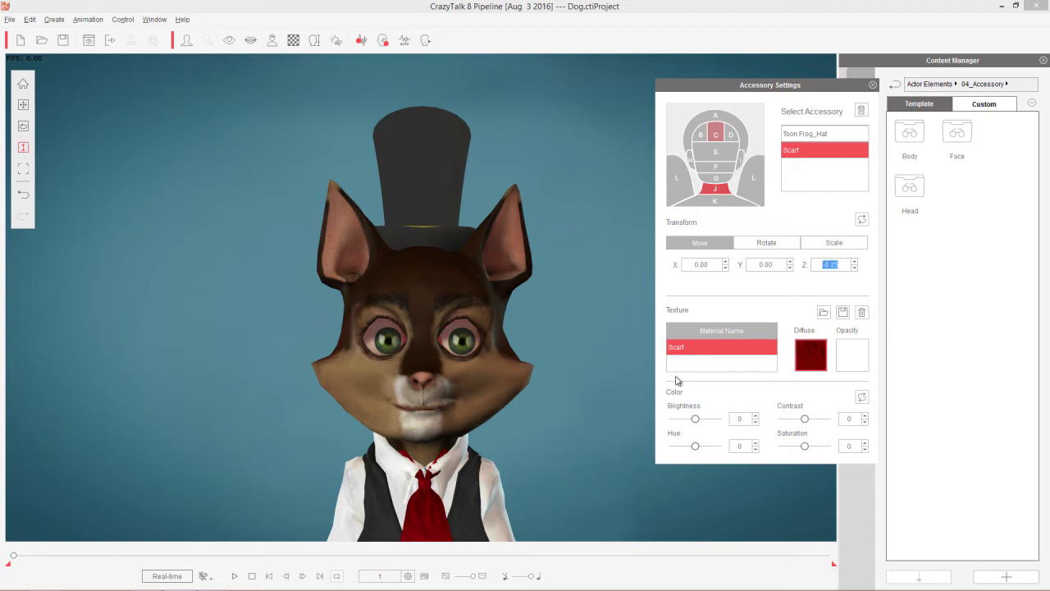
scroll(770, 276, down, 10)
scroll(779, 264, down, 1)
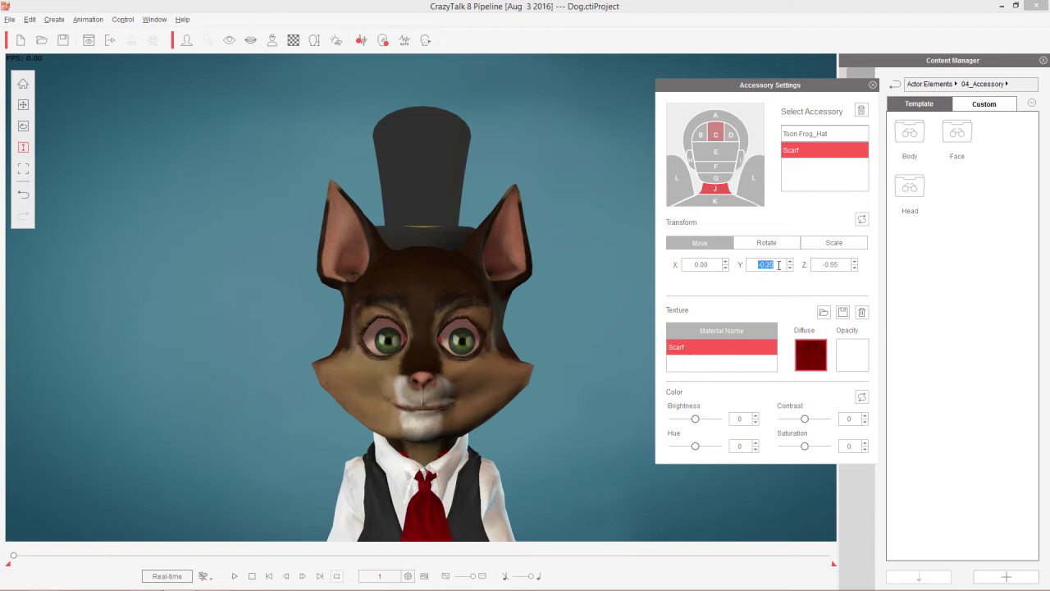
Adjust the Scarf's position to Y -0.75 and Z -0.85 and close the accessory settings
scroll(779, 264, down, 5)
scroll(831, 264, down, 4)
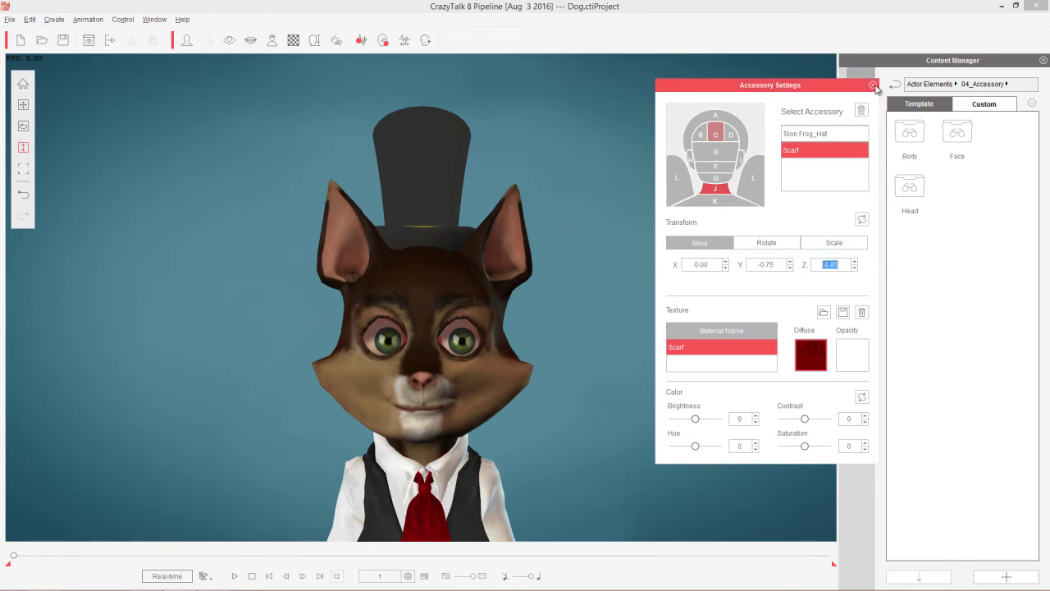
click(873, 85)
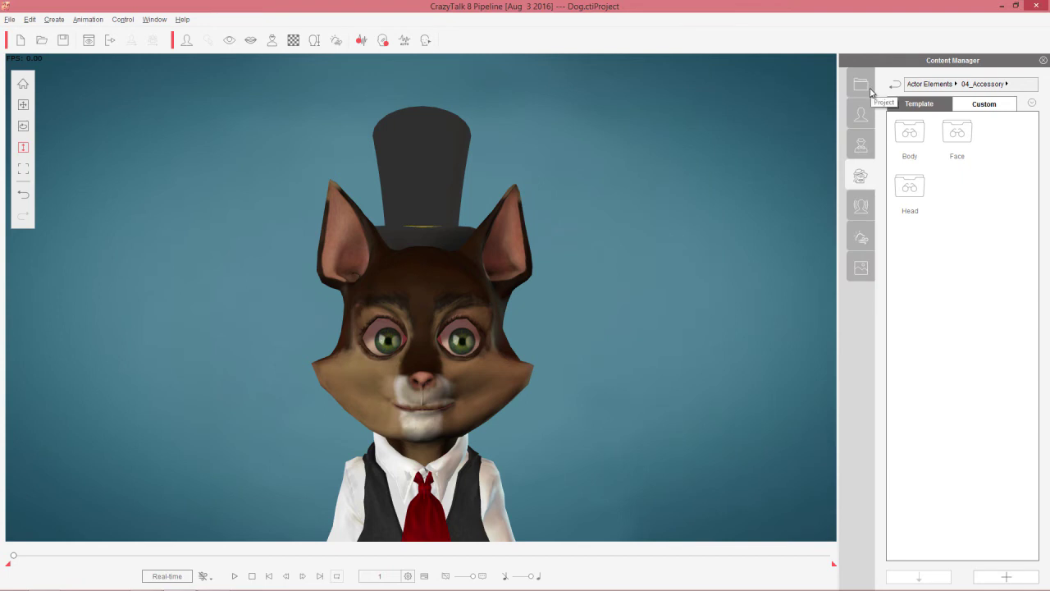
Add the small round glasses from the Party Fun set of the 04_Accessory Face templates to the actor
click(862, 148)
click(927, 85)
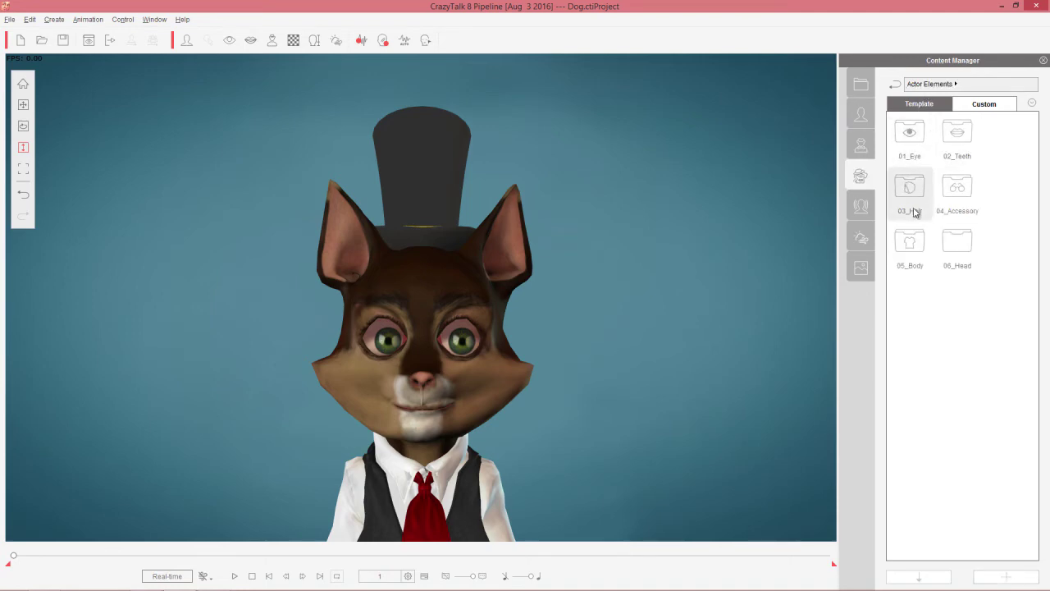
double_click(958, 199)
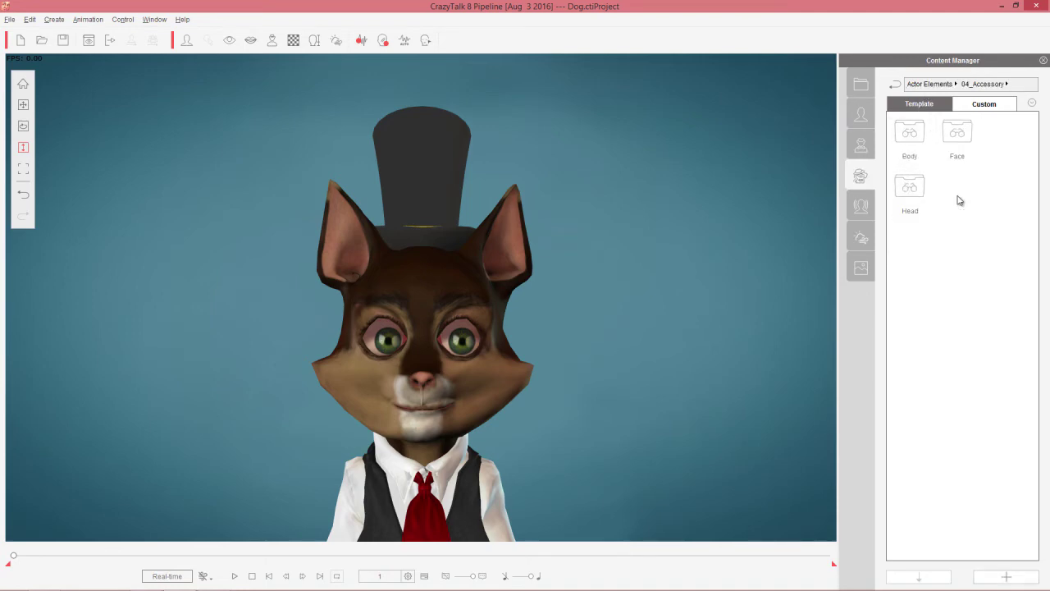
double_click(958, 136)
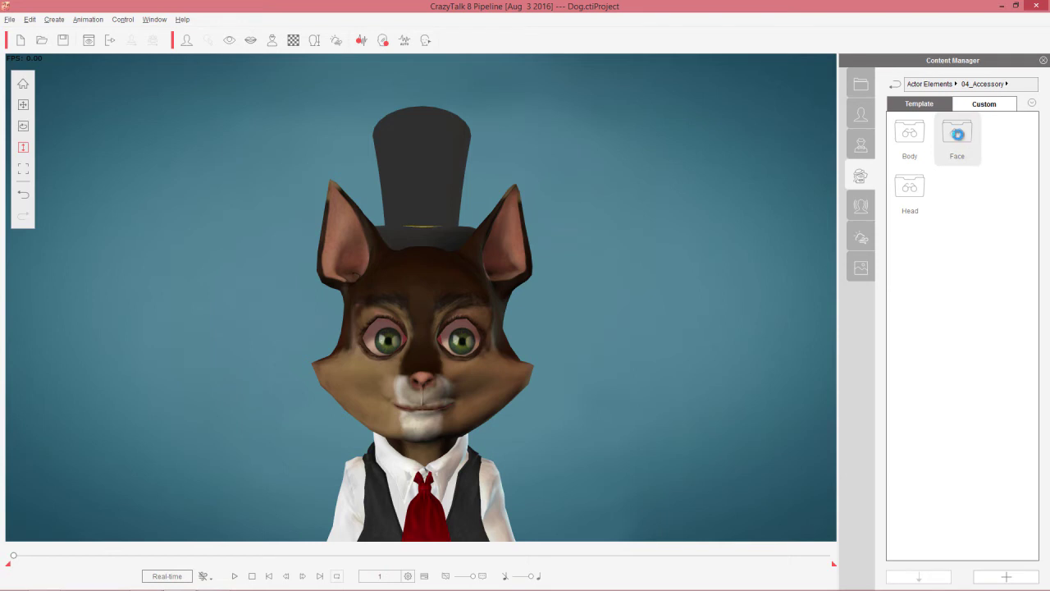
double_click(918, 139)
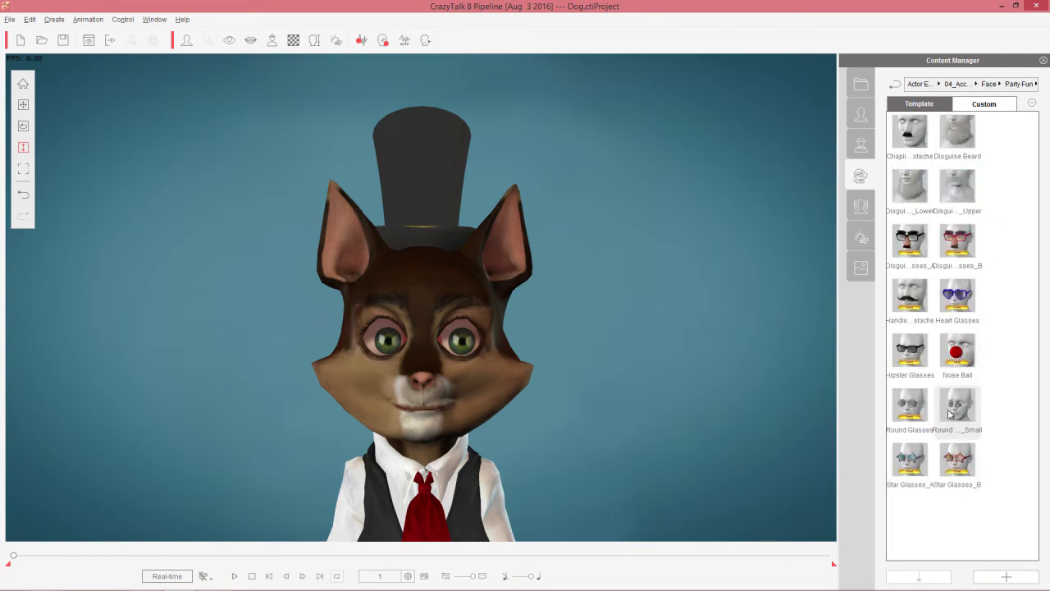
double_click(959, 405)
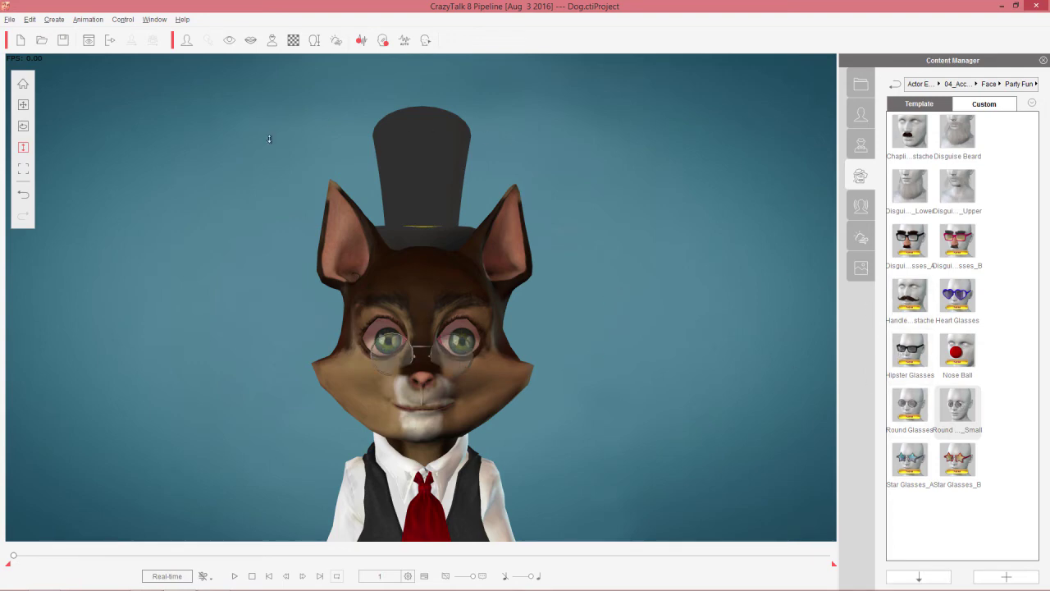
In the accessory settings, raise the small round glasses to Z 0.55 and scale them uniformly to 1.22 with the XYZ scale locked
click(54, 19)
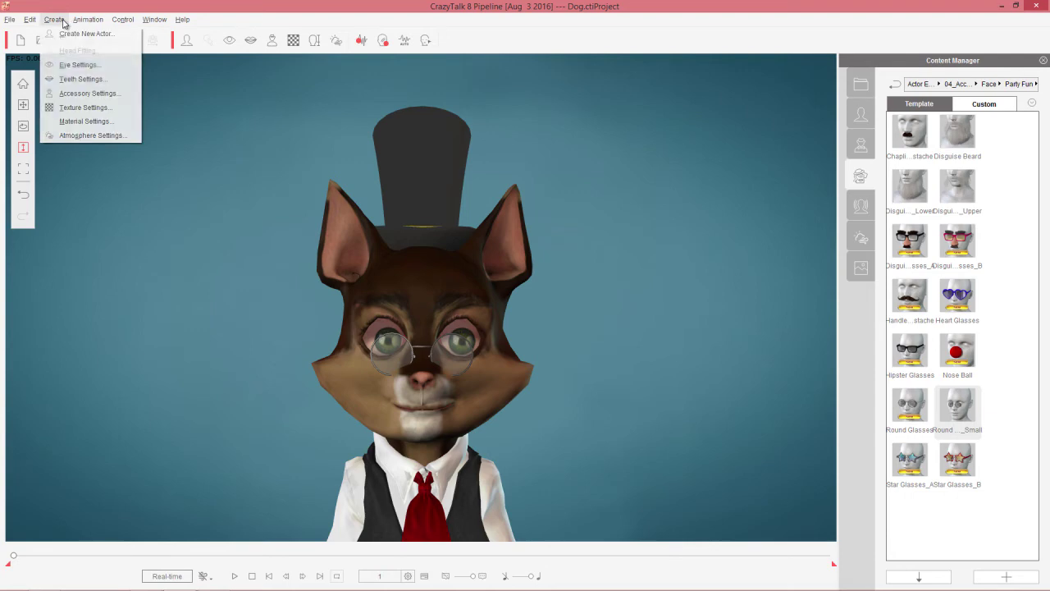
click(84, 94)
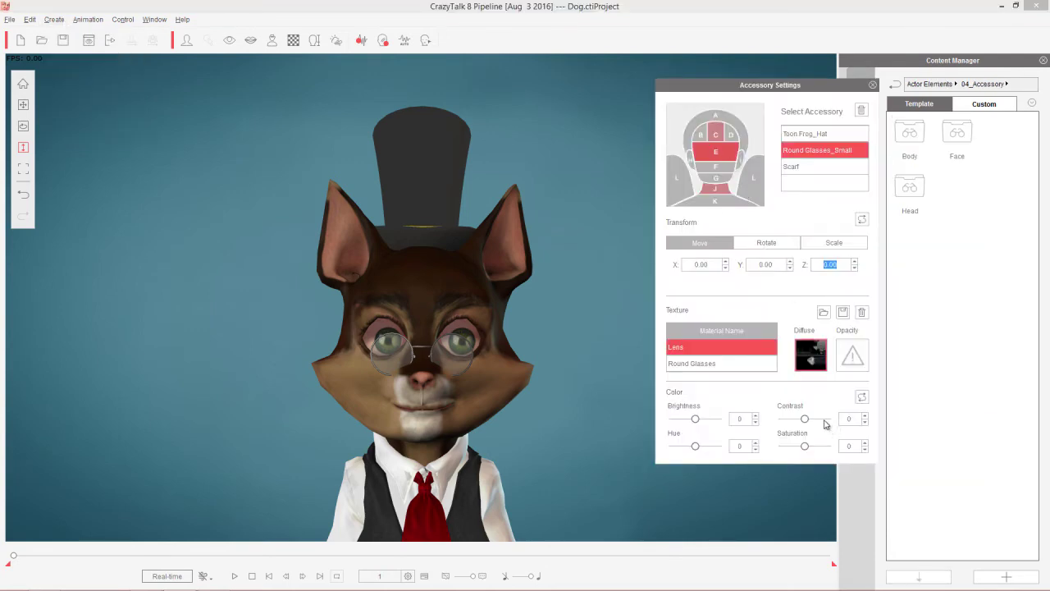
scroll(842, 262, up, 10)
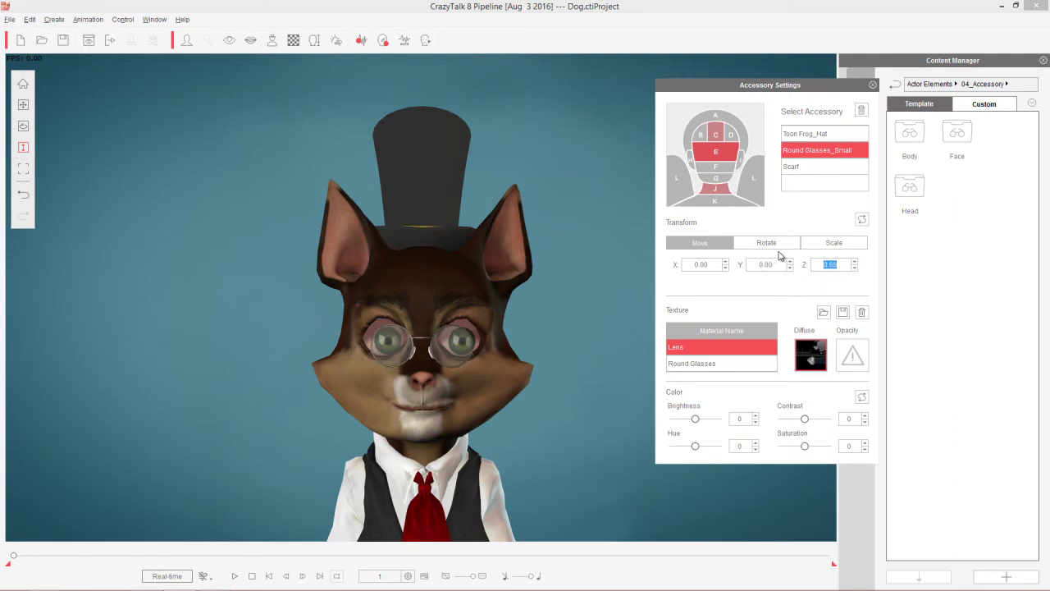
click(819, 243)
click(816, 283)
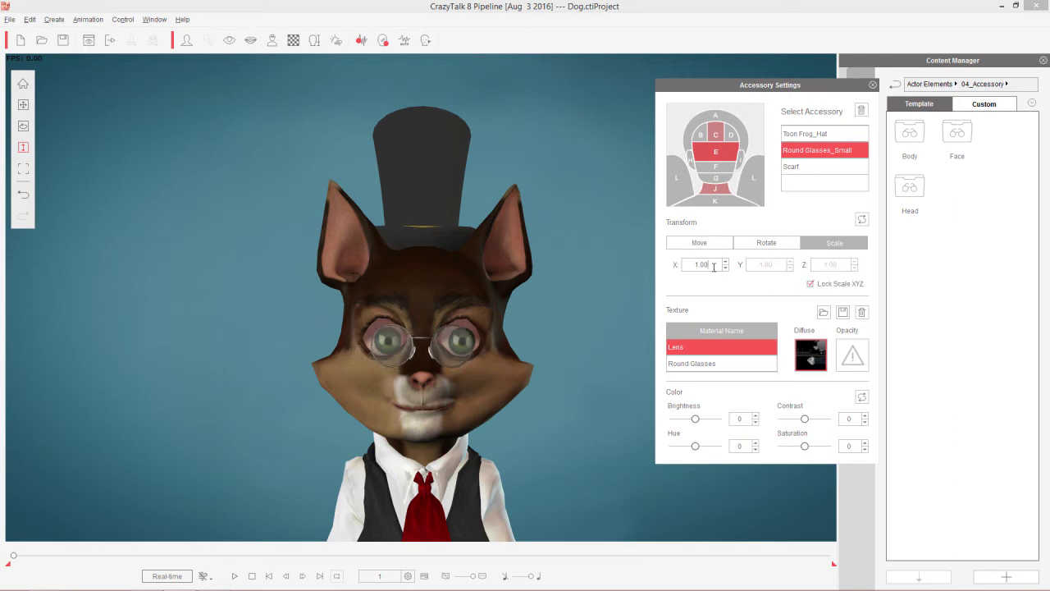
scroll(718, 267, up, 19)
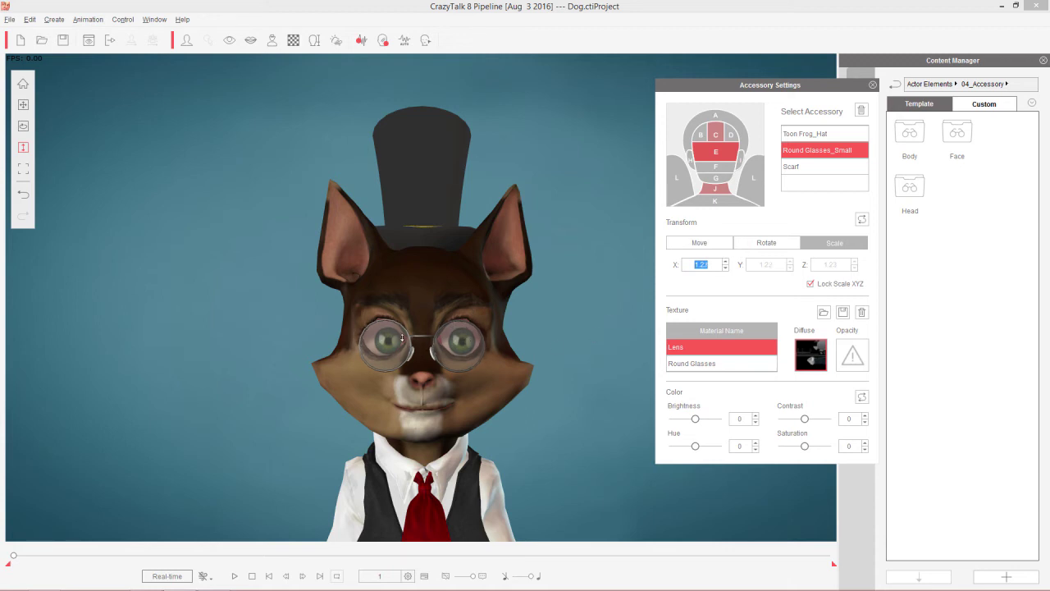
click(873, 84)
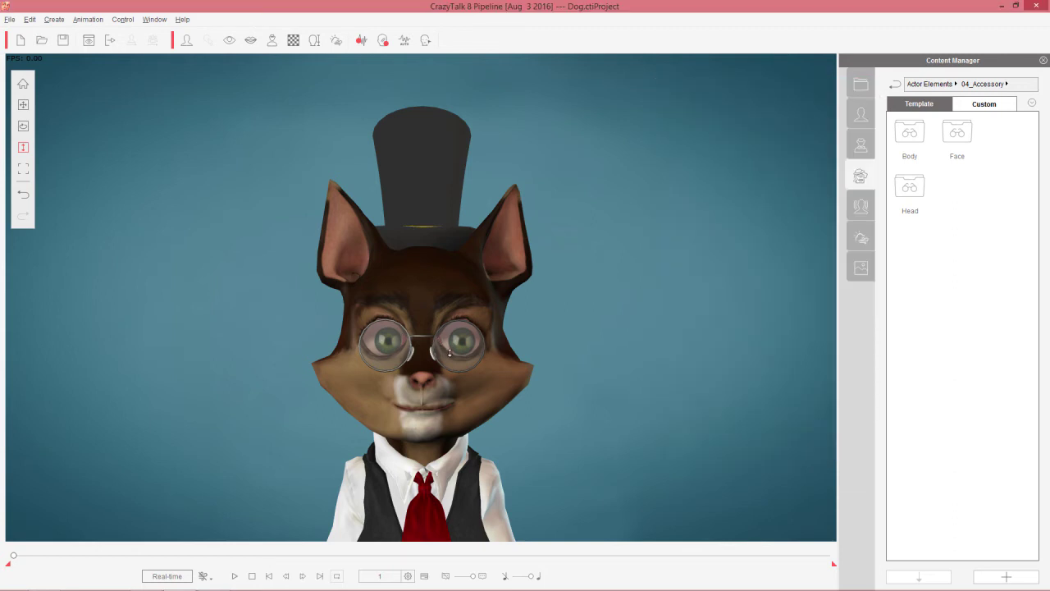
Switch to iClone and apply the Dali moustache from the Toon Maker2 Beard accessory templates to the pig
key(alt+Tab)
key(alt+Tab)
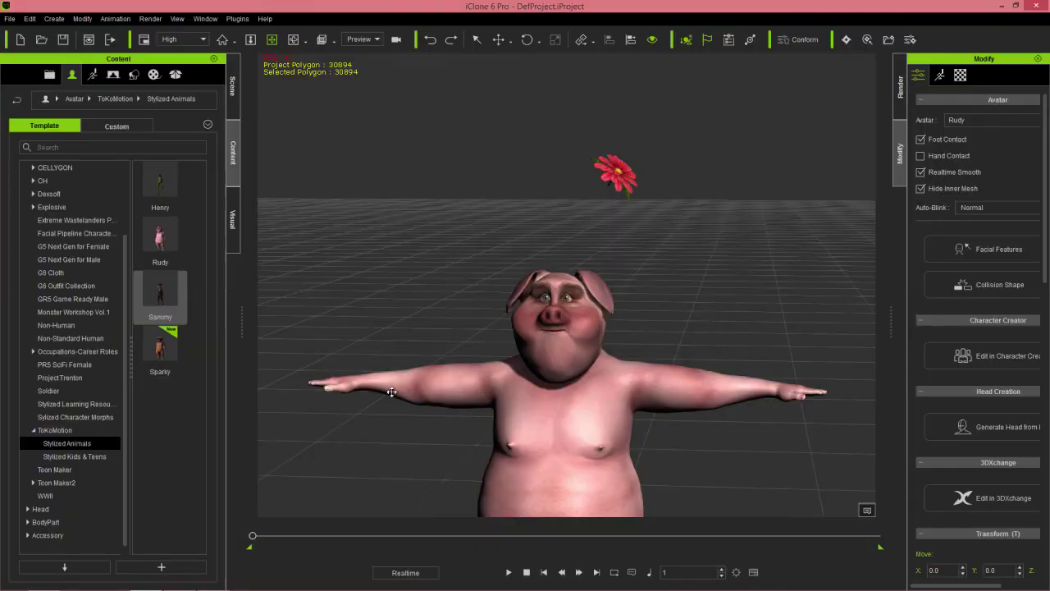
click(33, 483)
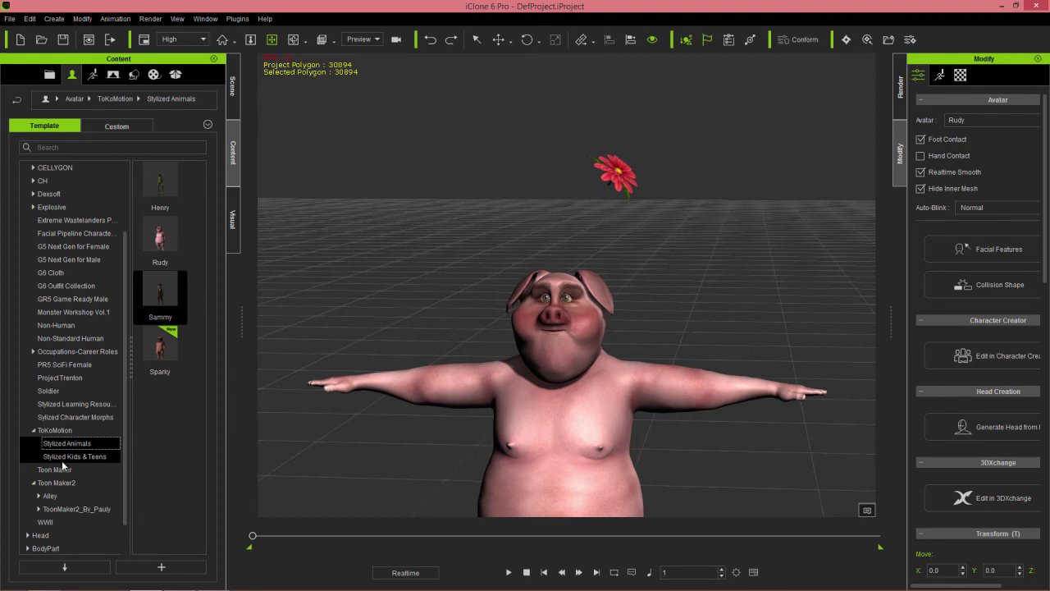
scroll(33, 207, up, 2)
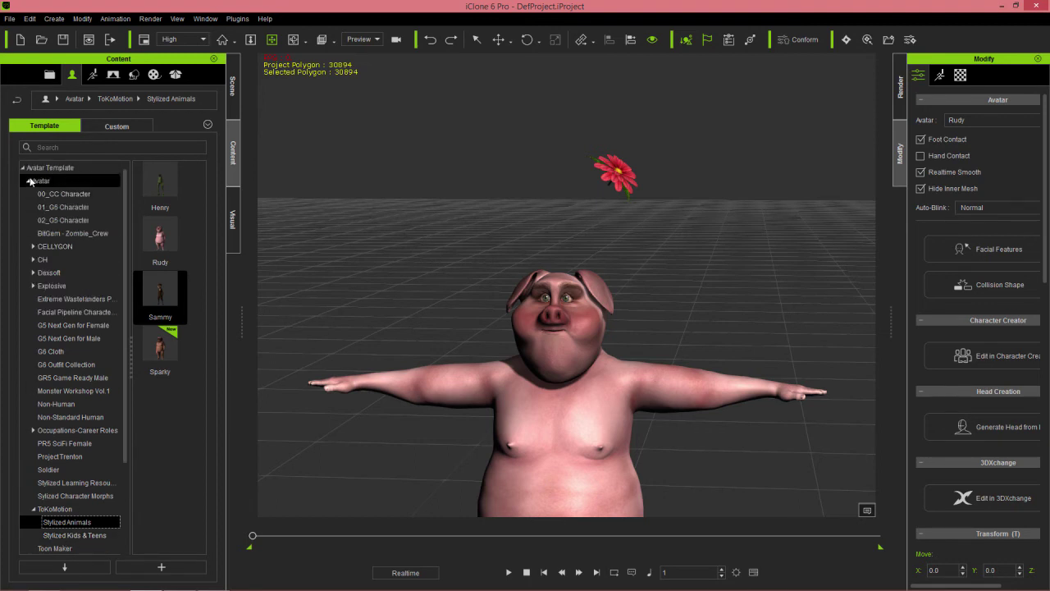
click(30, 180)
click(28, 220)
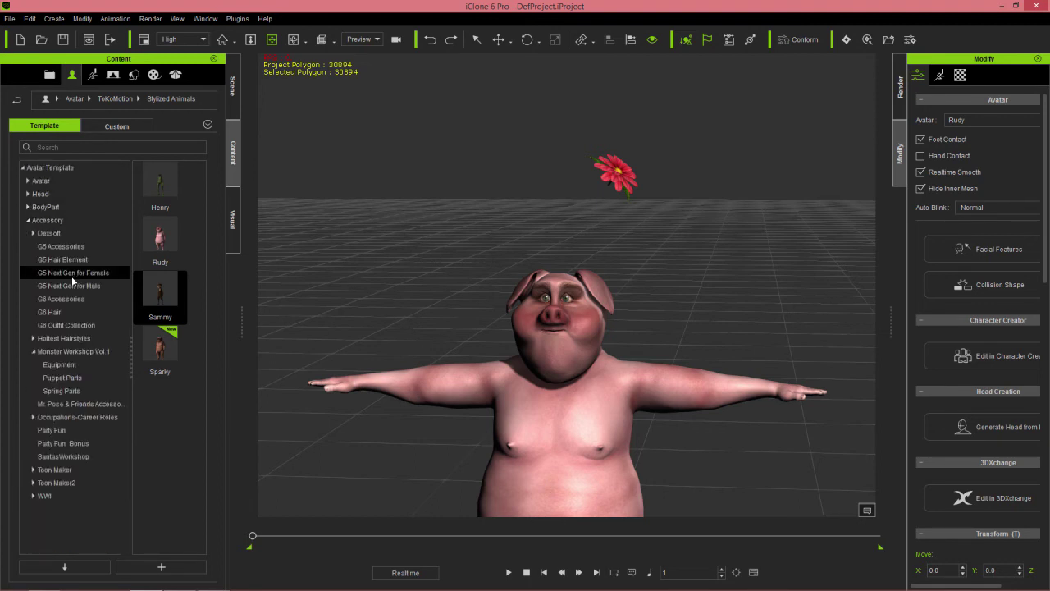
click(34, 482)
scroll(75, 444, down, 2)
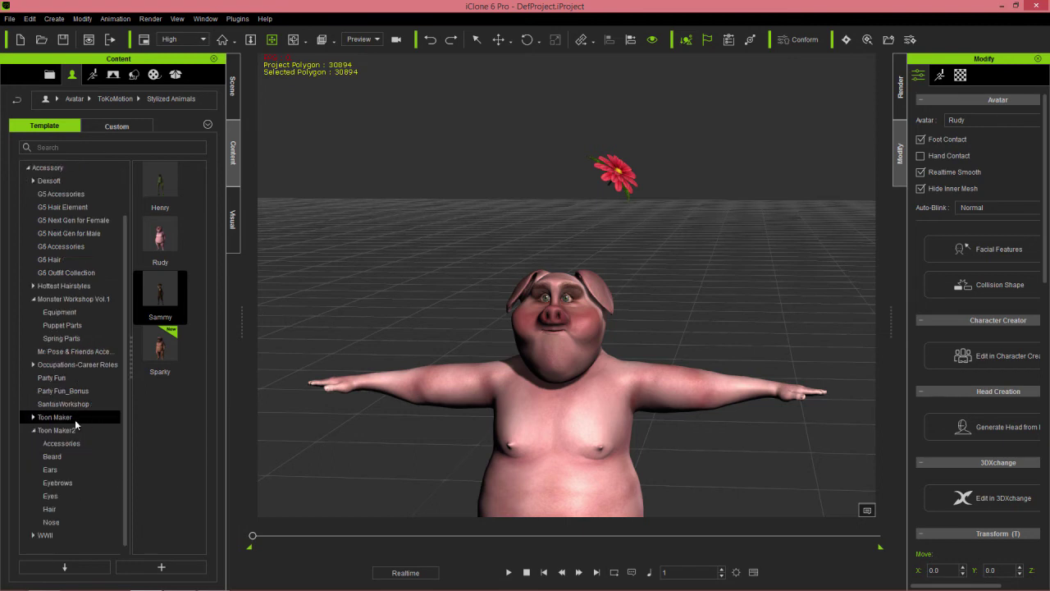
click(54, 457)
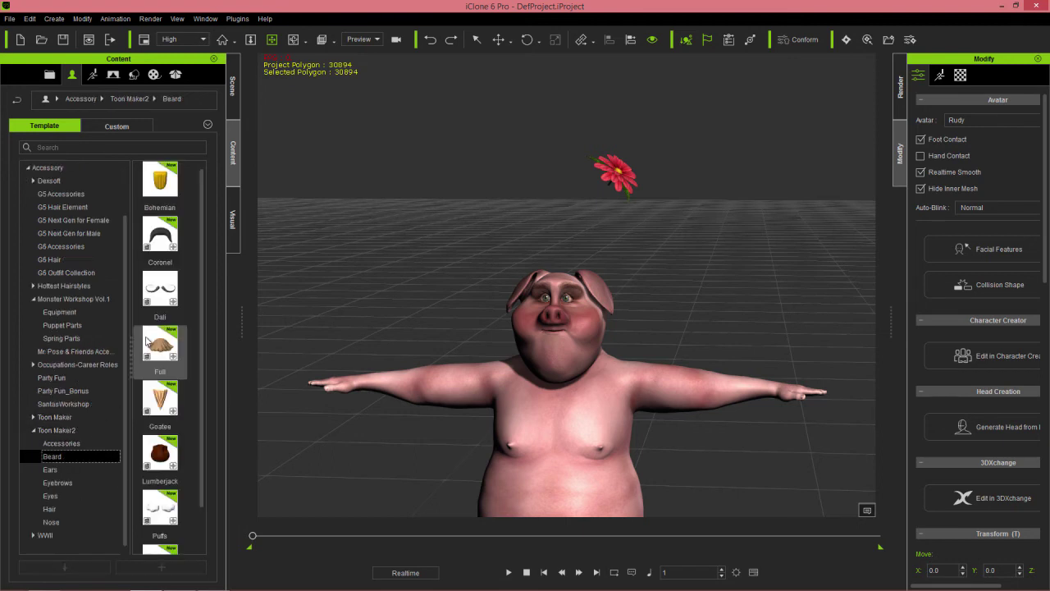
drag(163, 291, 559, 369)
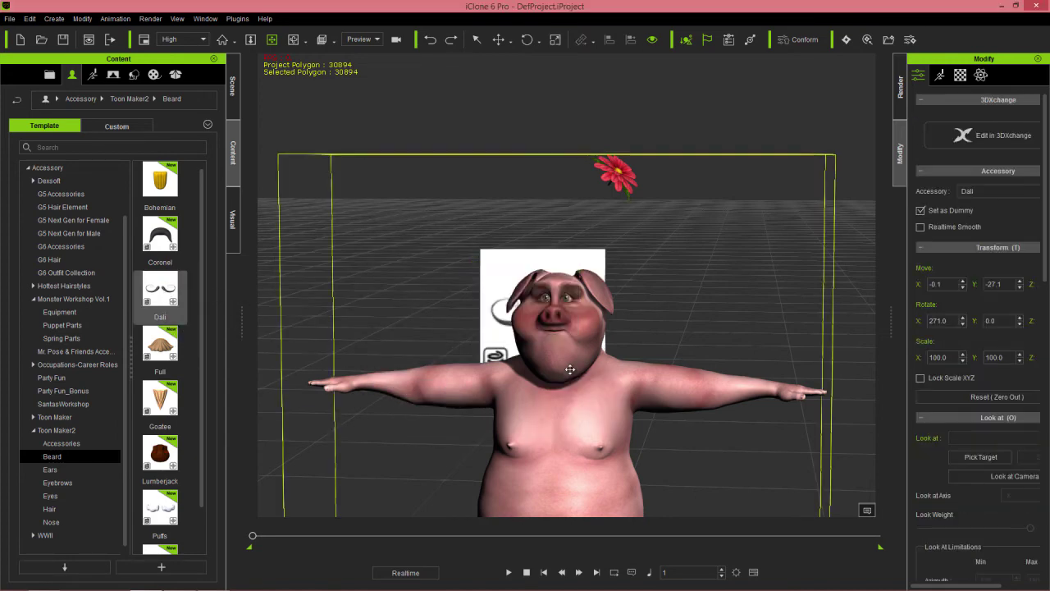
Move the Dali moustache onto the pig's upper lip, just below the snout, at Y -22.4
right_drag(563, 369, 387, 423)
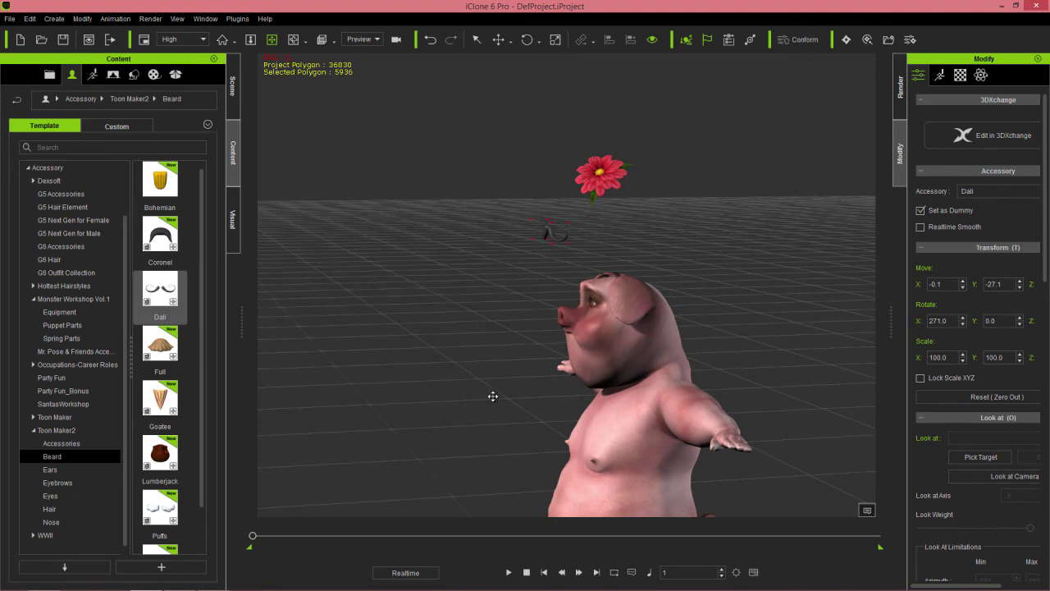
drag(574, 208, 588, 305)
right_drag(551, 362, 797, 346)
scroll(739, 346, up, 5)
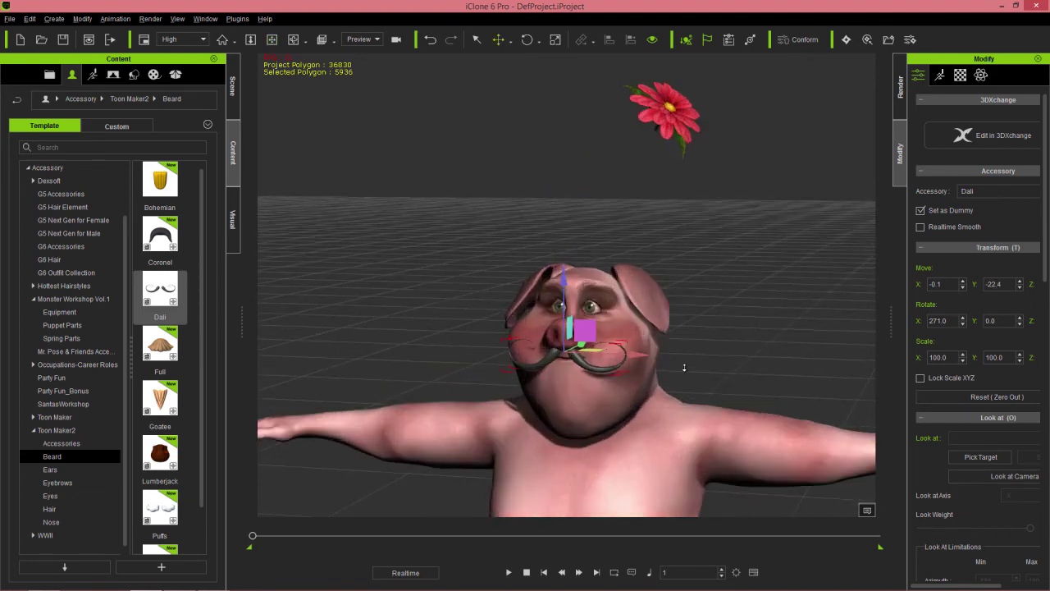
right_drag(670, 320, 621, 422)
scroll(619, 399, up, 4)
right_drag(717, 397, 826, 395)
scroll(826, 396, down, 4)
scroll(725, 382, down, 3)
right_drag(735, 393, 712, 429)
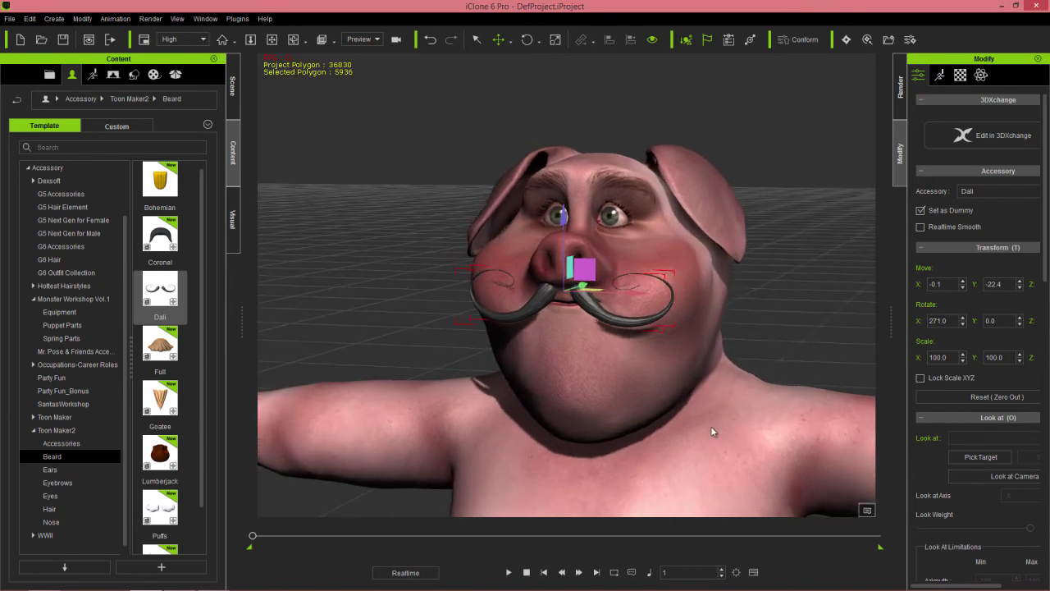
Preview turning the pig's head in Direct Puppet with Primary rotation to check how the moustache follows, and close the puppet tool
click(713, 427)
click(940, 75)
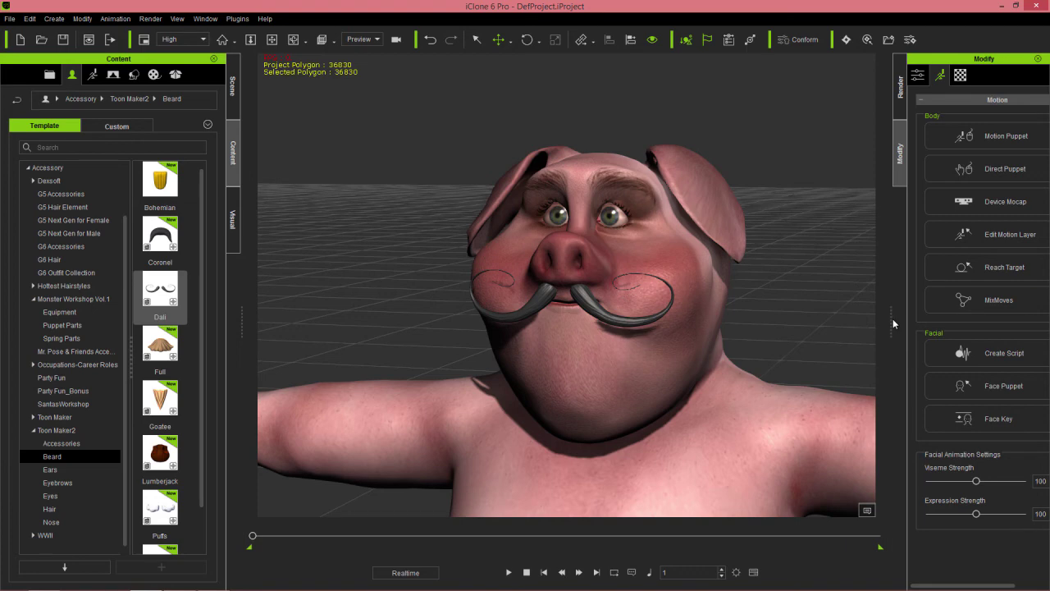
drag(891, 320, 846, 317)
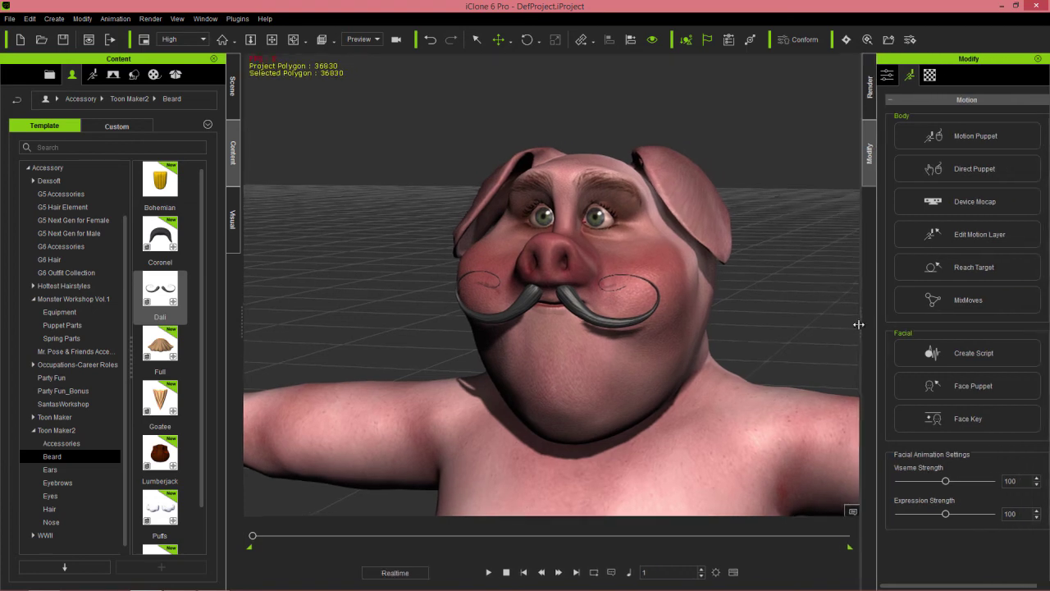
click(956, 169)
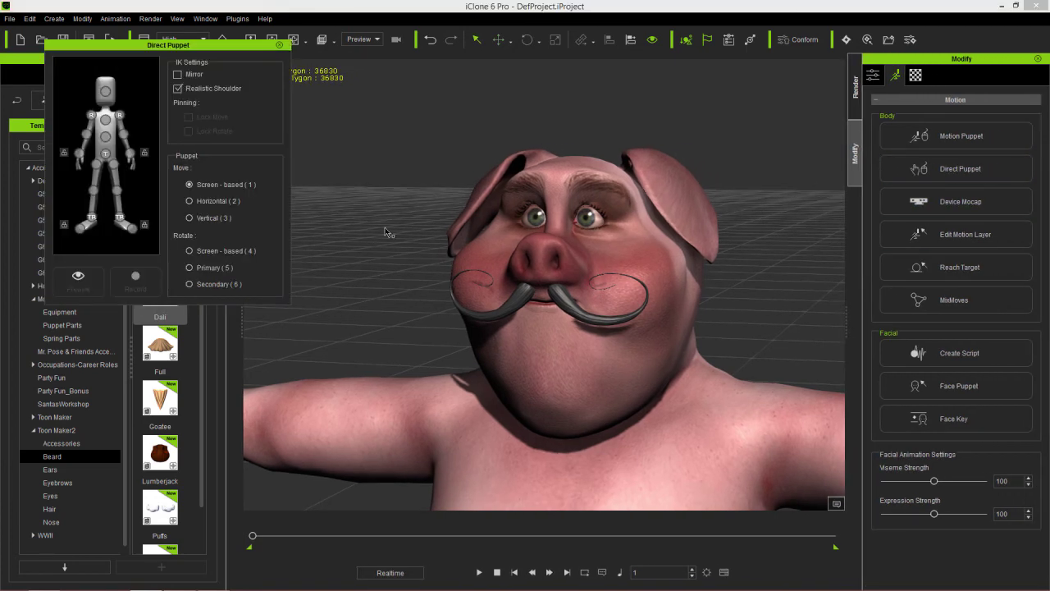
click(105, 92)
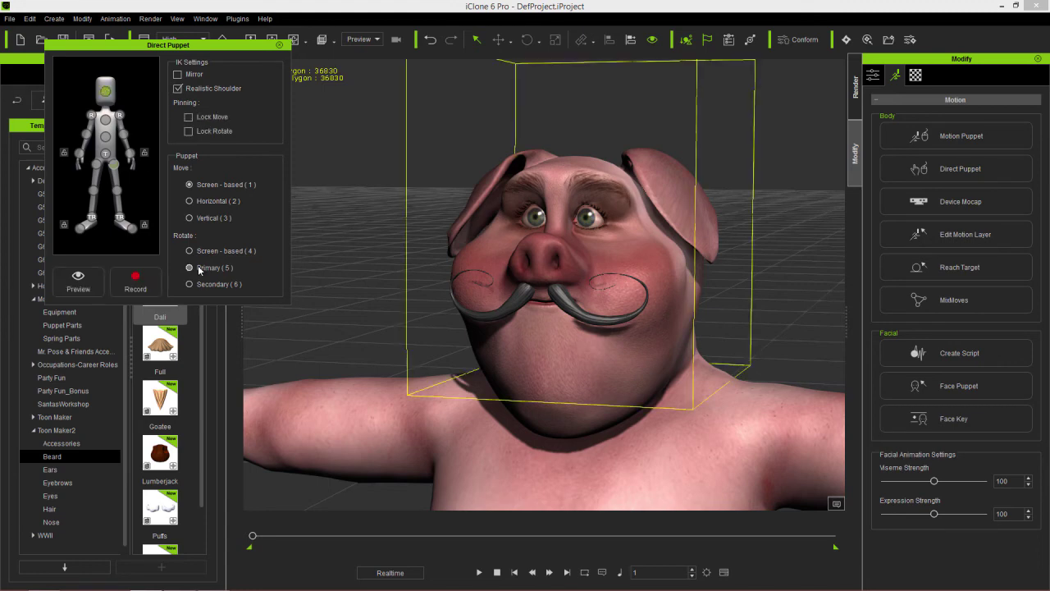
click(189, 268)
key(space)
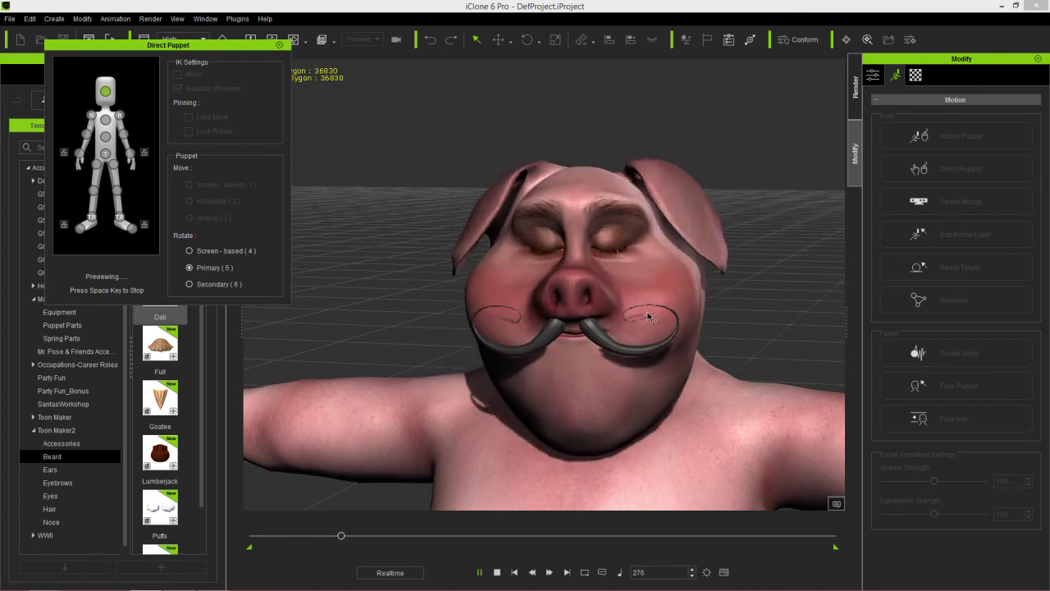
key(space)
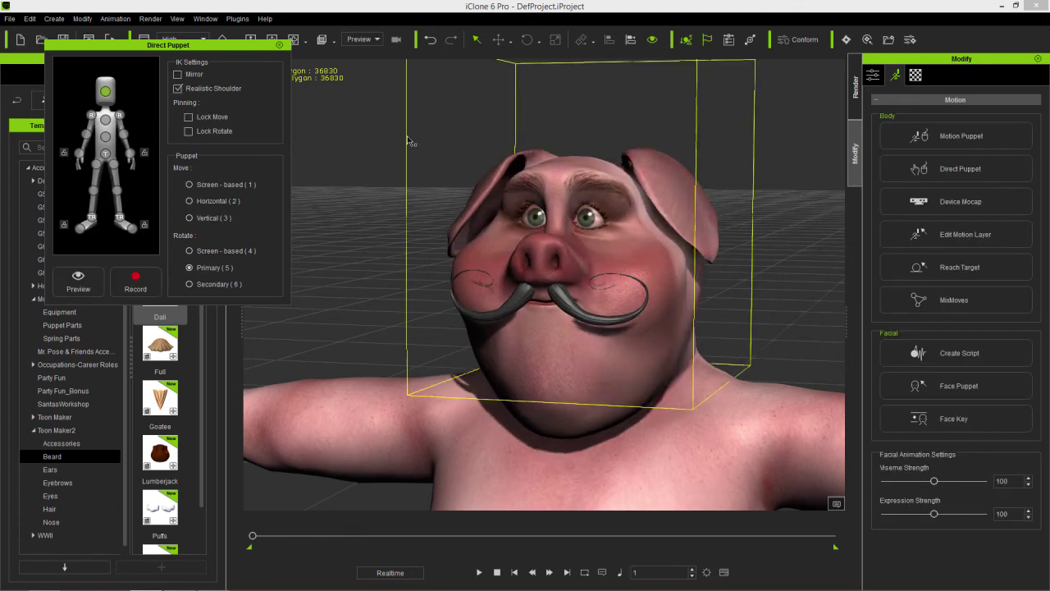
click(279, 46)
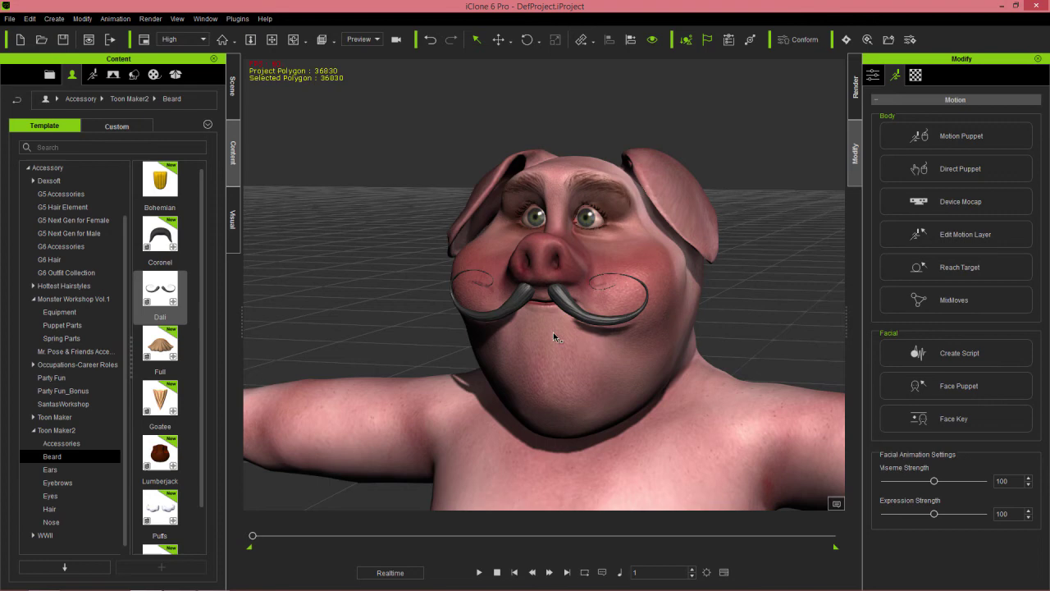
Expand the Dali moustache's hierarchy in the scene list down to beard_L and beard_R, widening the name column
click(161, 298)
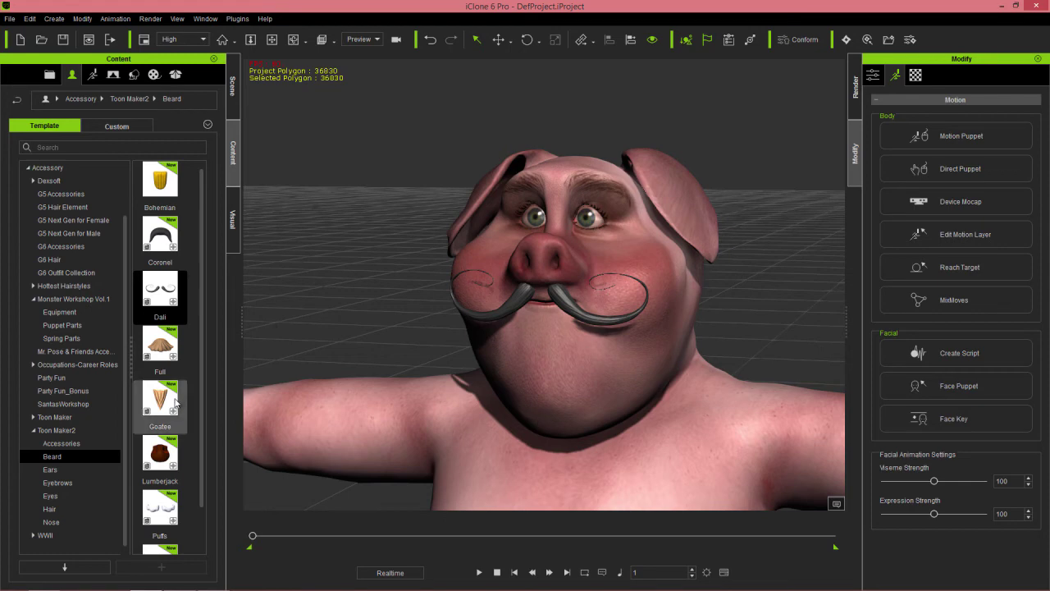
click(236, 96)
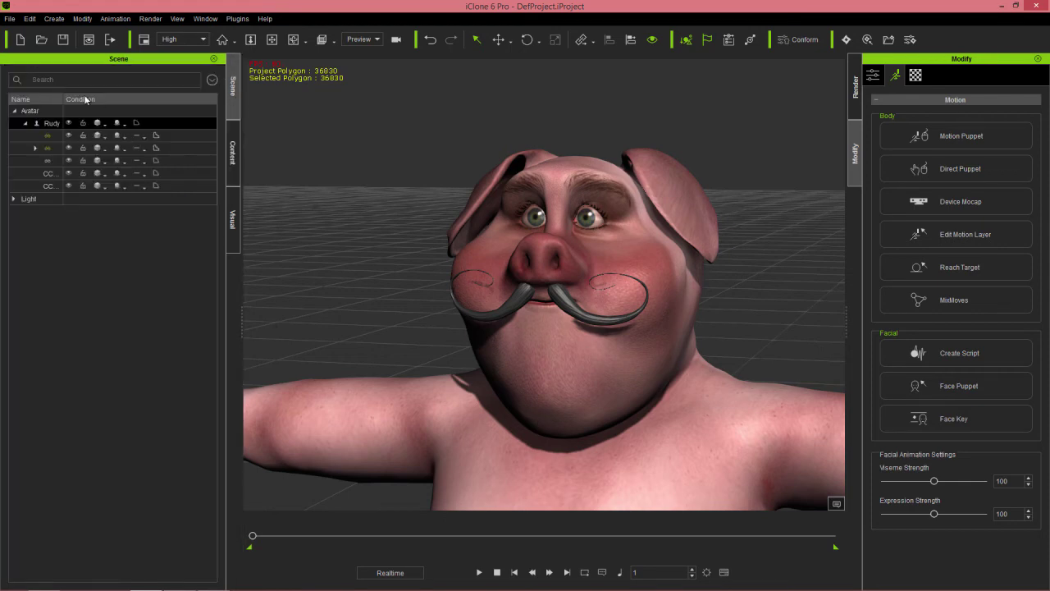
drag(64, 98, 137, 98)
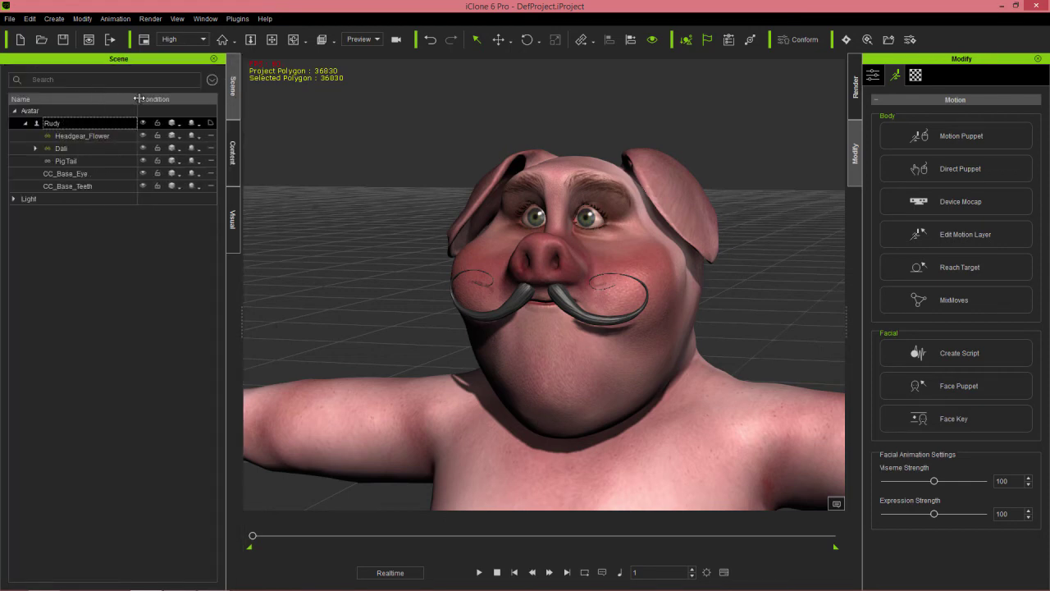
click(35, 148)
click(47, 161)
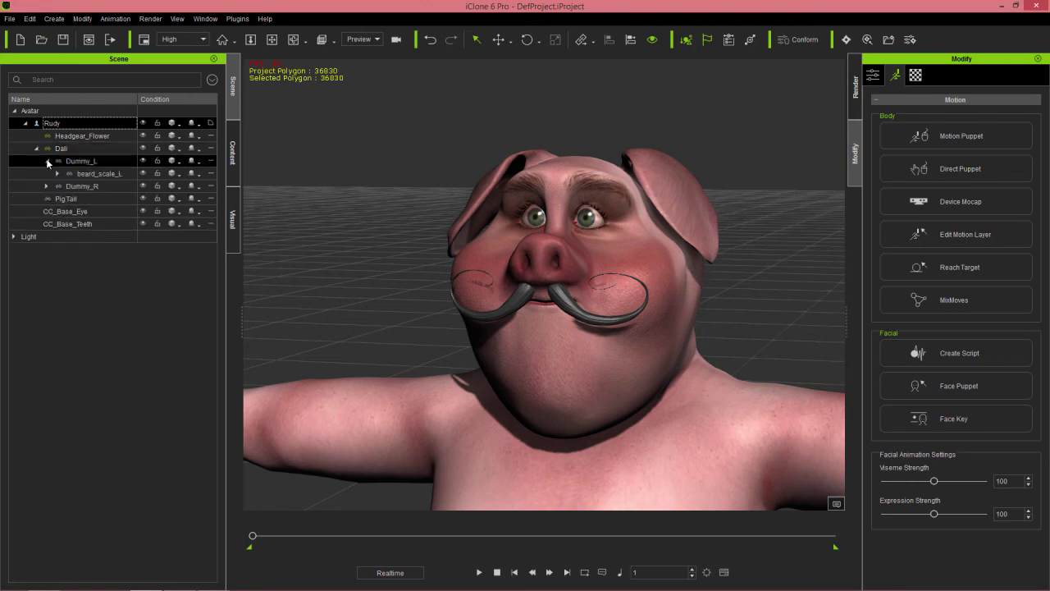
click(57, 174)
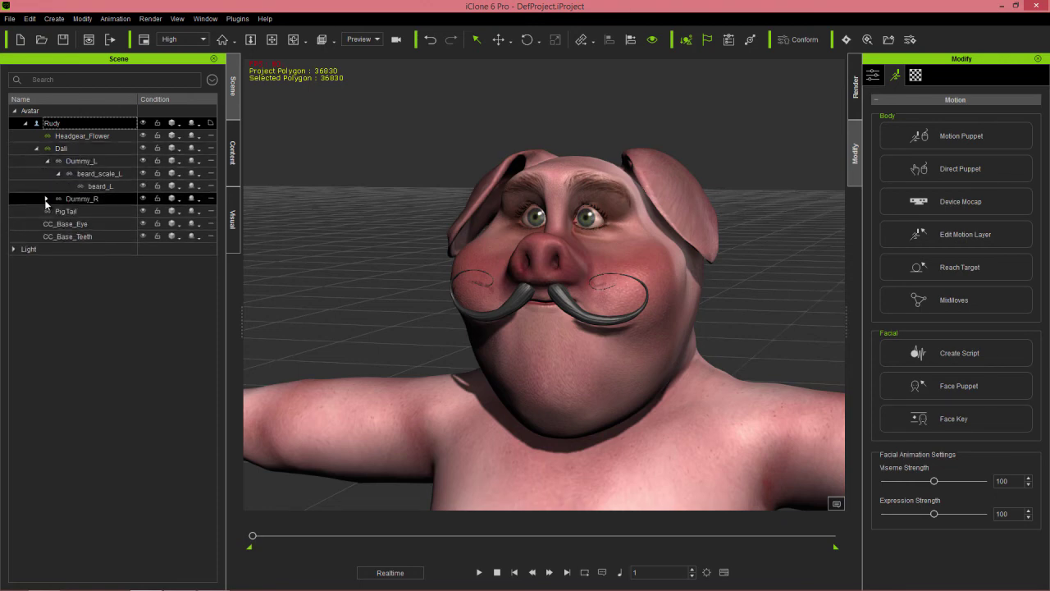
click(45, 199)
click(58, 211)
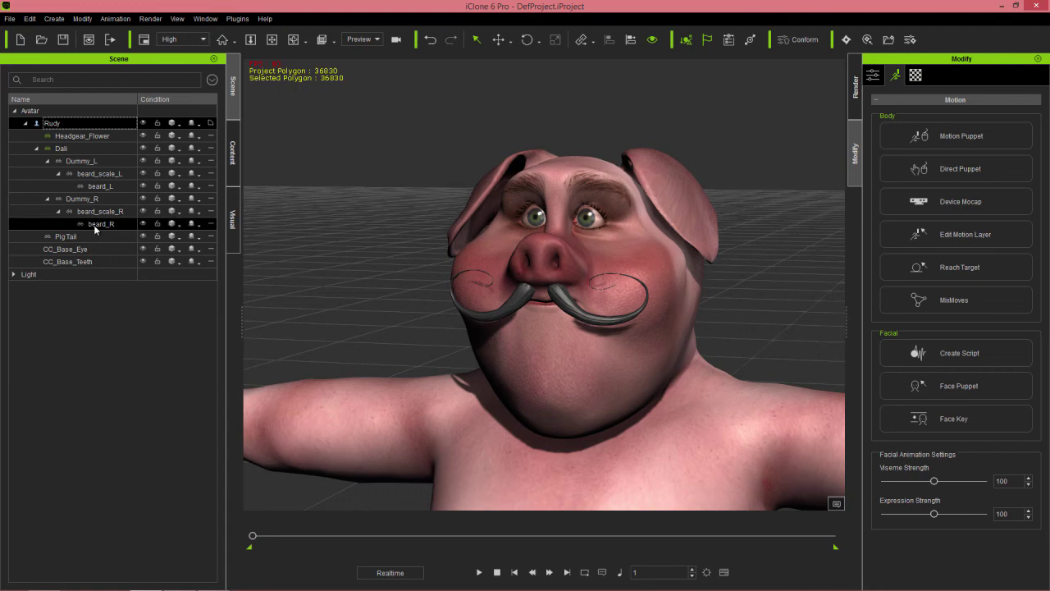
Activate the spring effect on both moustache halves, beard_L and beard_R
click(82, 162)
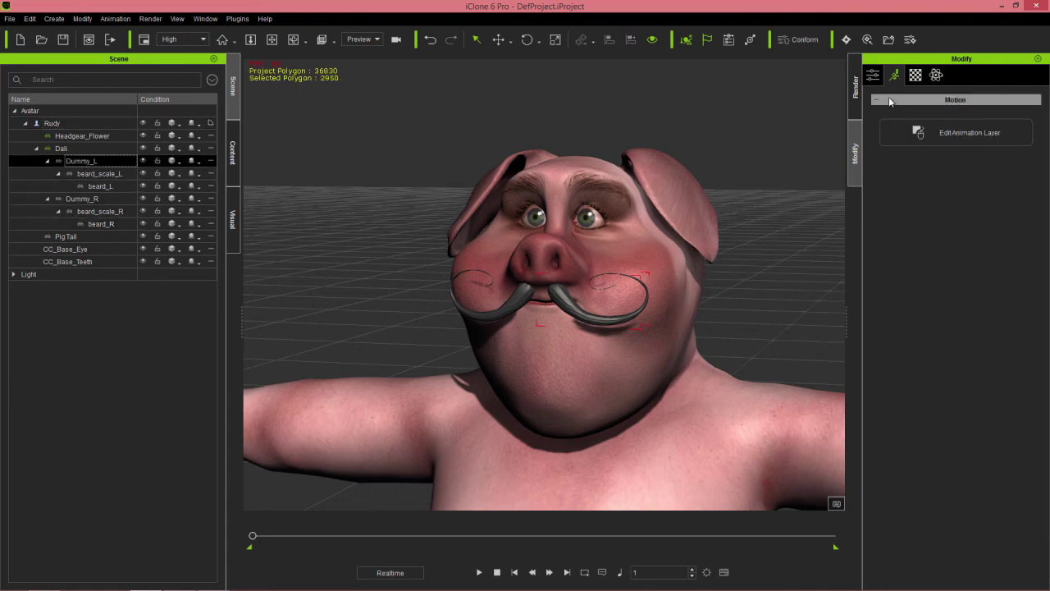
click(873, 75)
scroll(939, 113, down, 10)
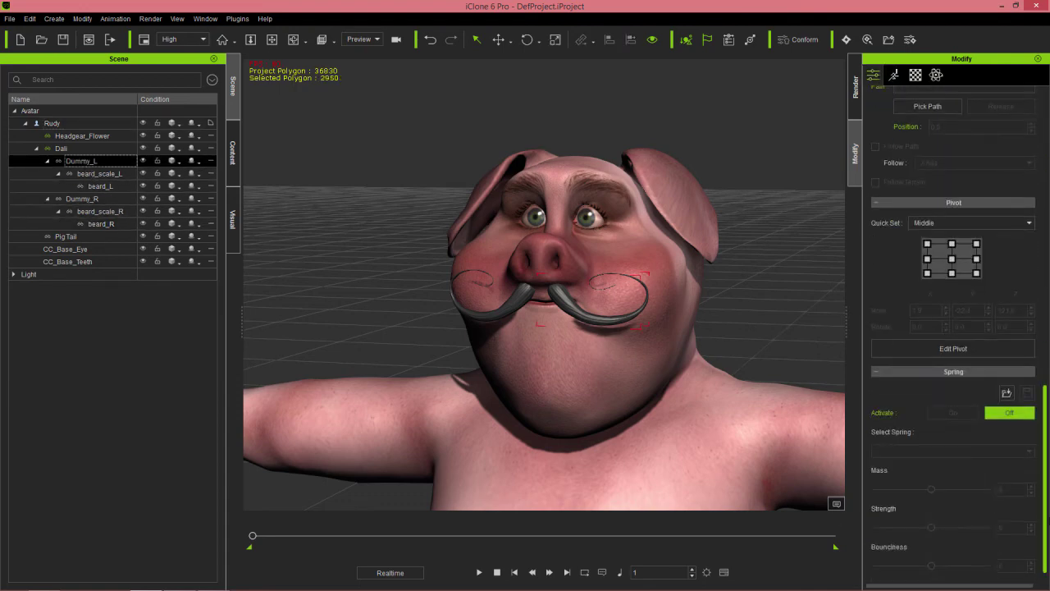
click(107, 175)
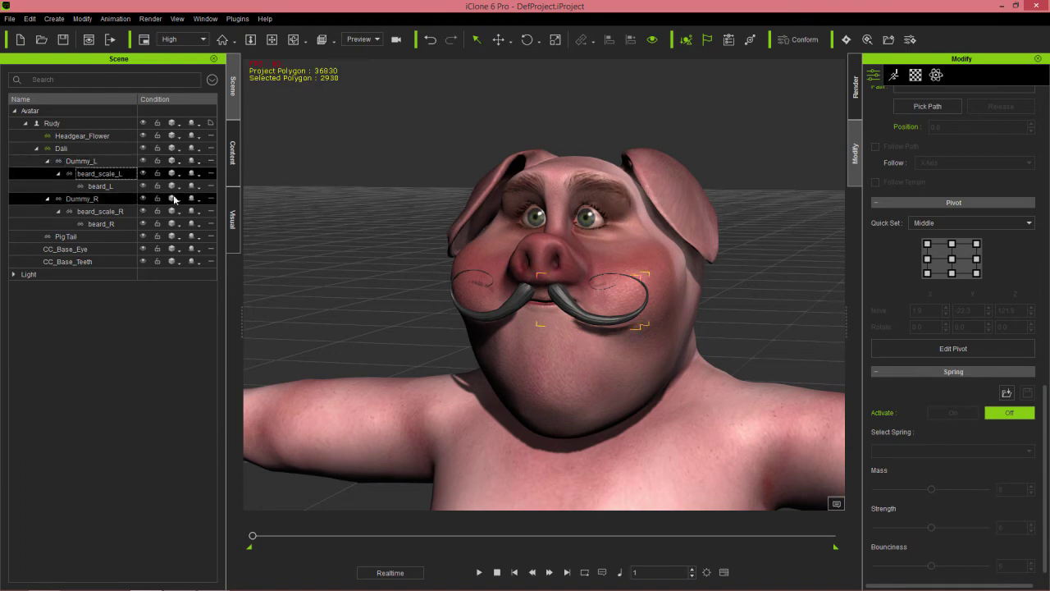
click(115, 188)
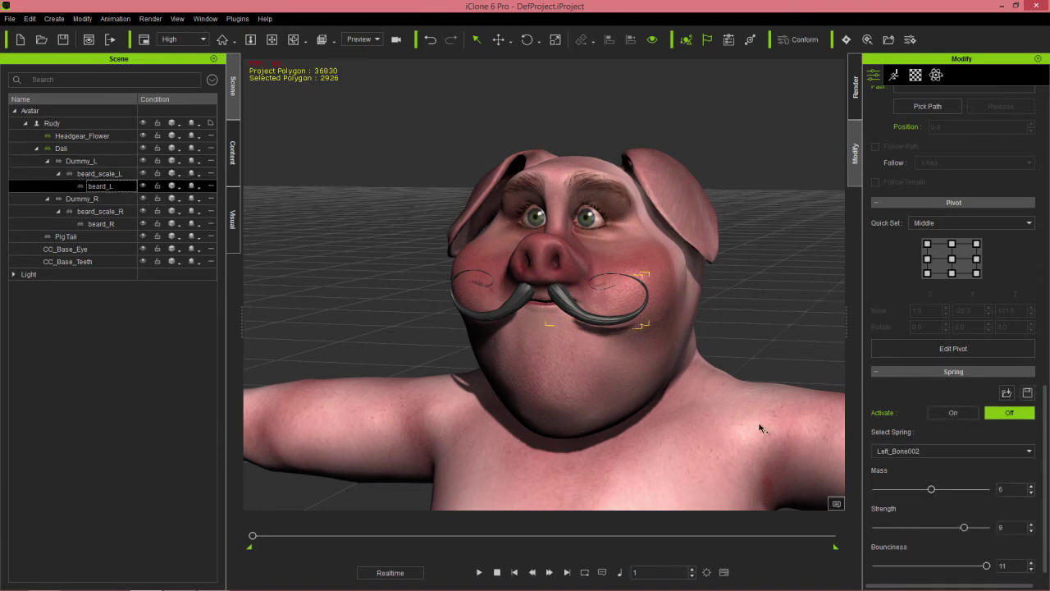
click(960, 412)
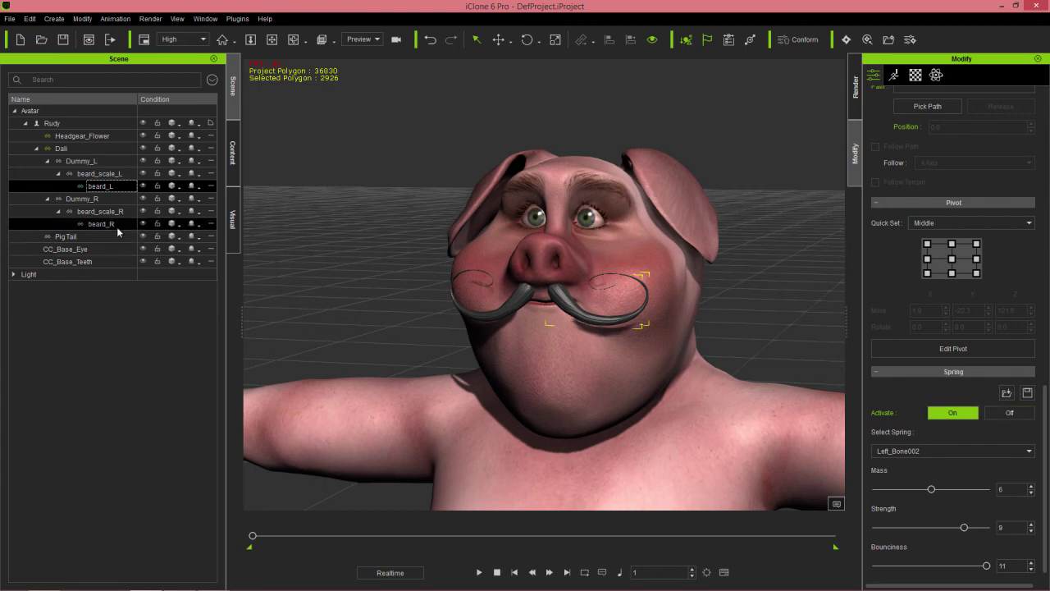
click(115, 224)
click(962, 413)
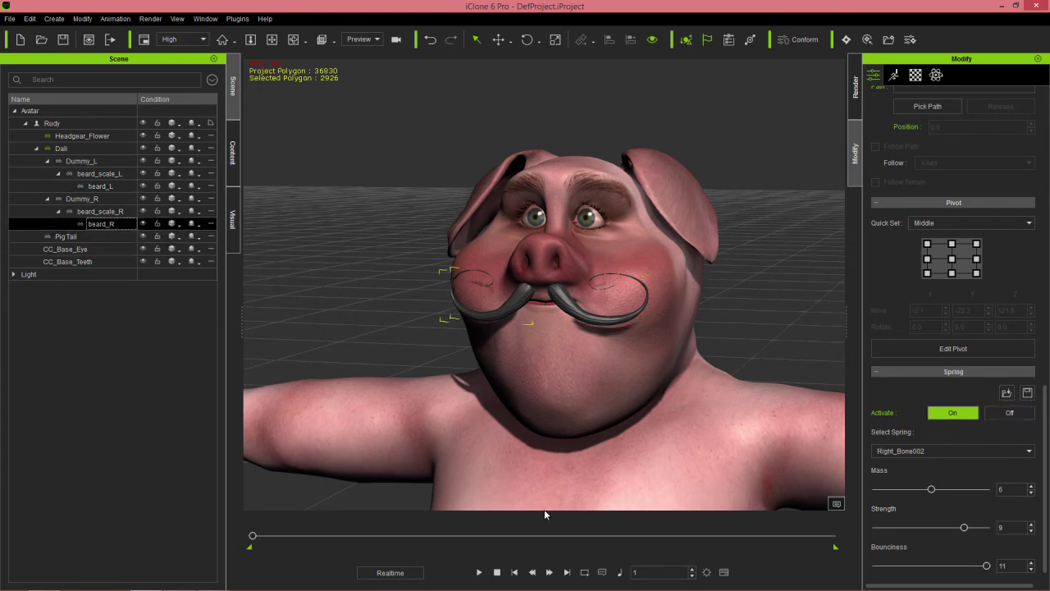
Preview the pig's head movement in Direct Puppet with Primary rotation to test the springy moustache, and close the puppet tool
click(894, 75)
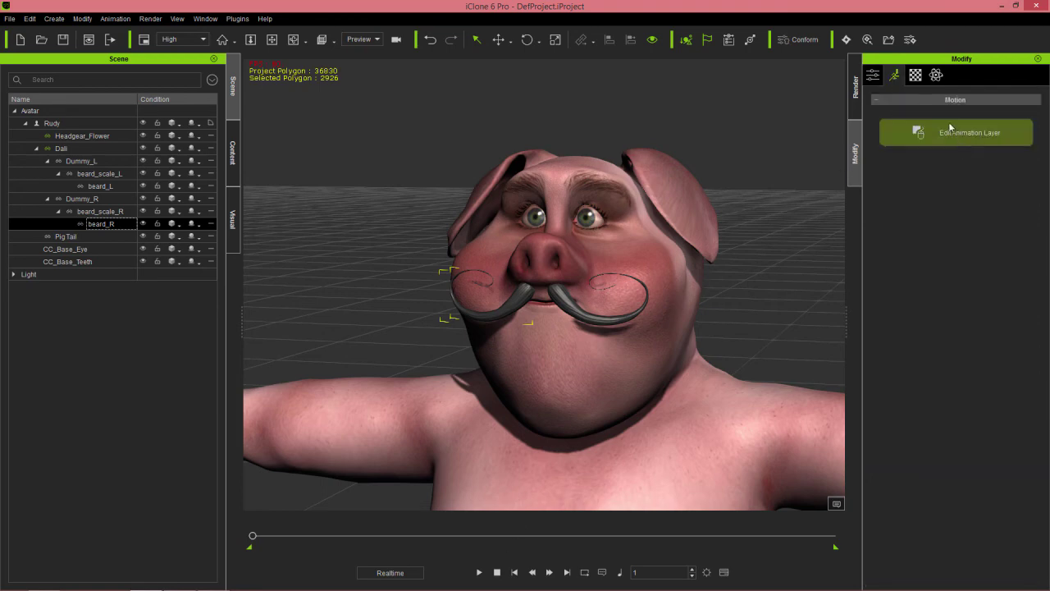
click(710, 424)
click(958, 169)
click(105, 91)
click(190, 267)
key(space)
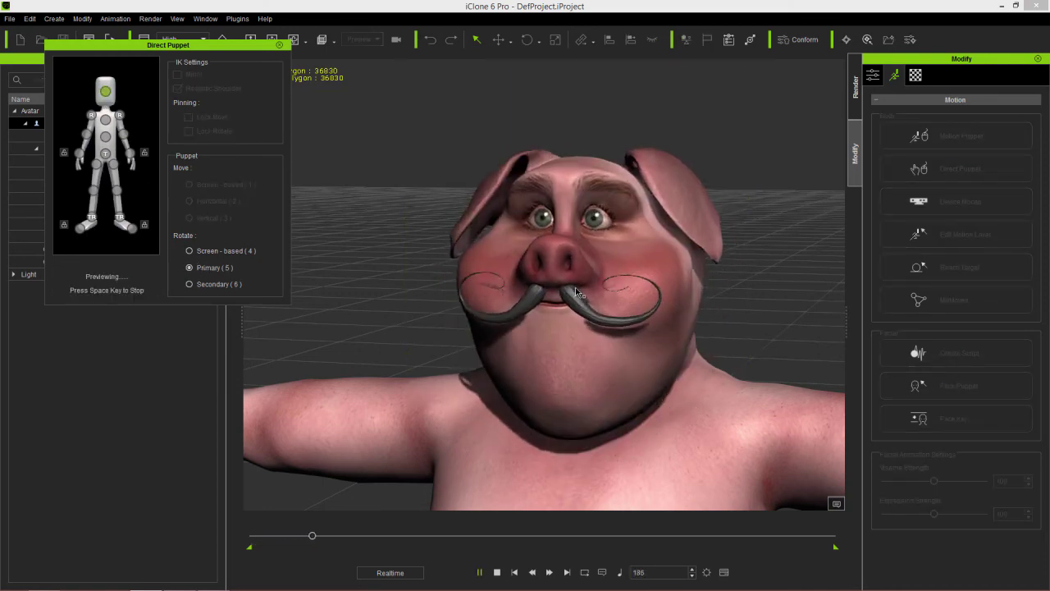
key(space)
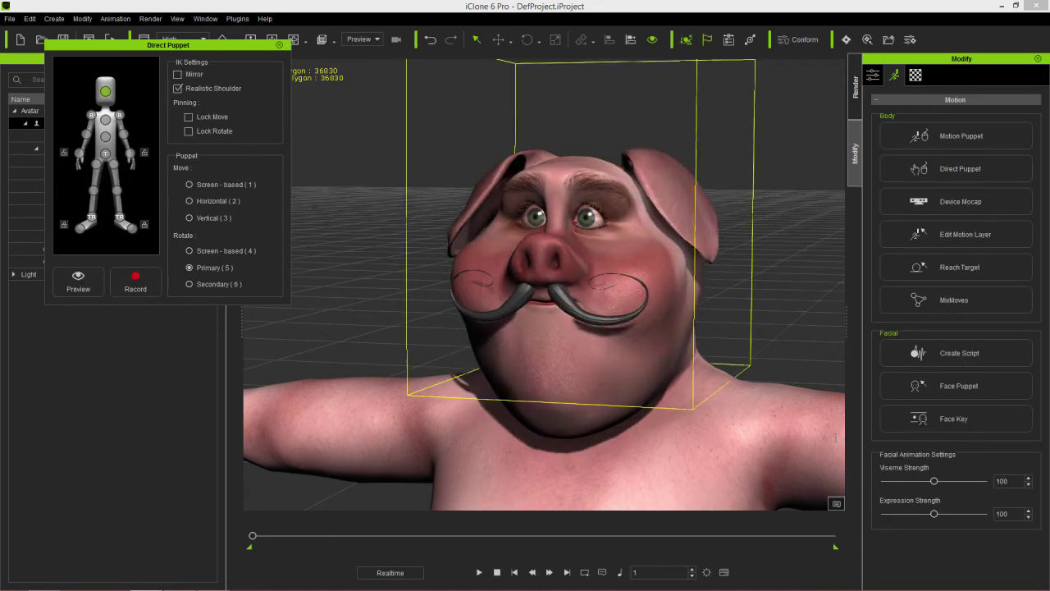
click(280, 46)
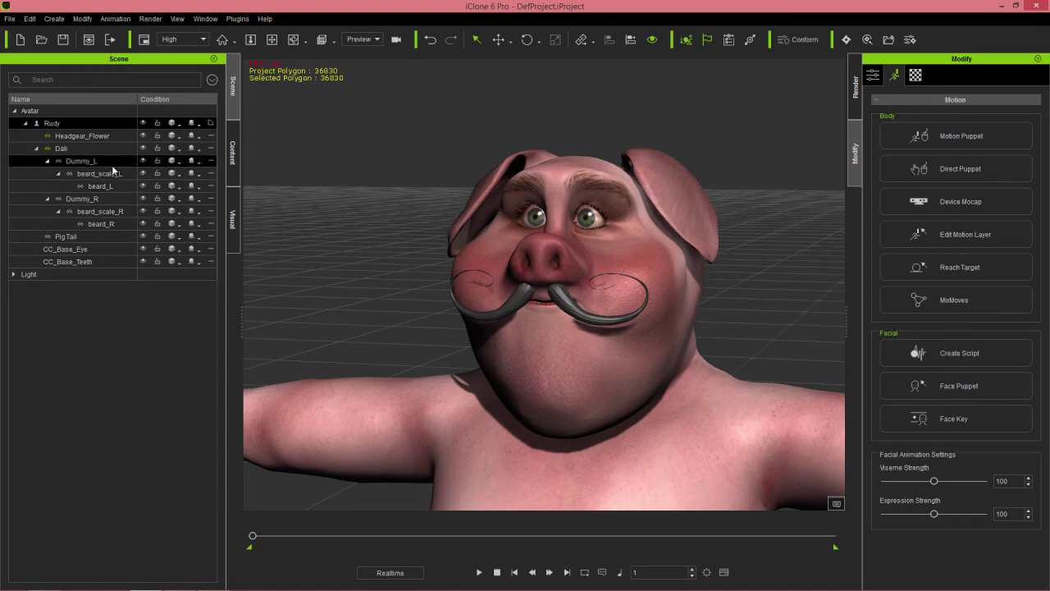
Bring Spring Stache from iClone's custom Accessory library onto the dog actor in CrazyTalk 8 and assign it to face part F
click(73, 151)
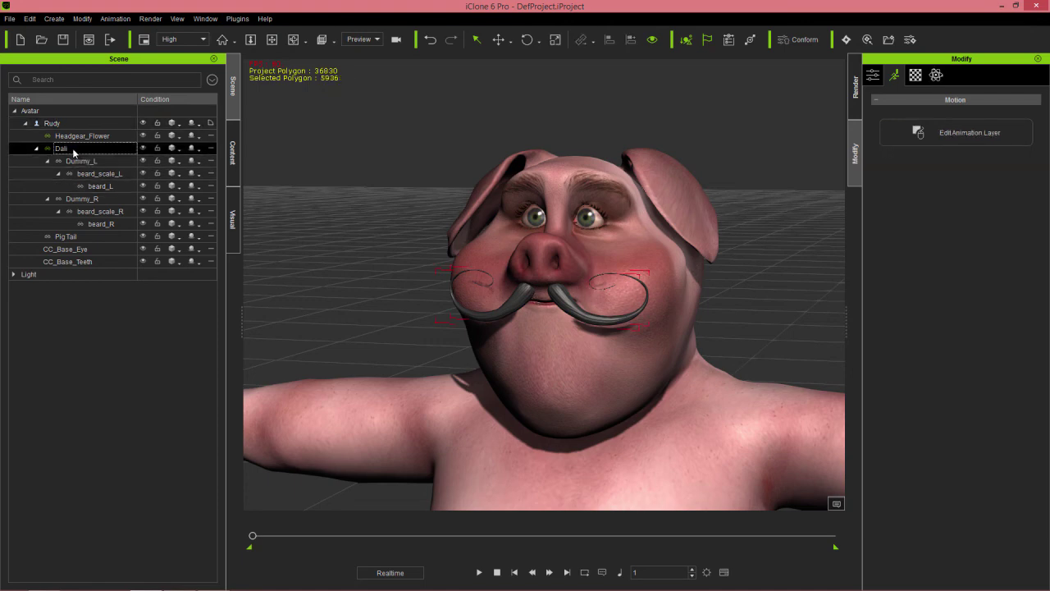
click(234, 164)
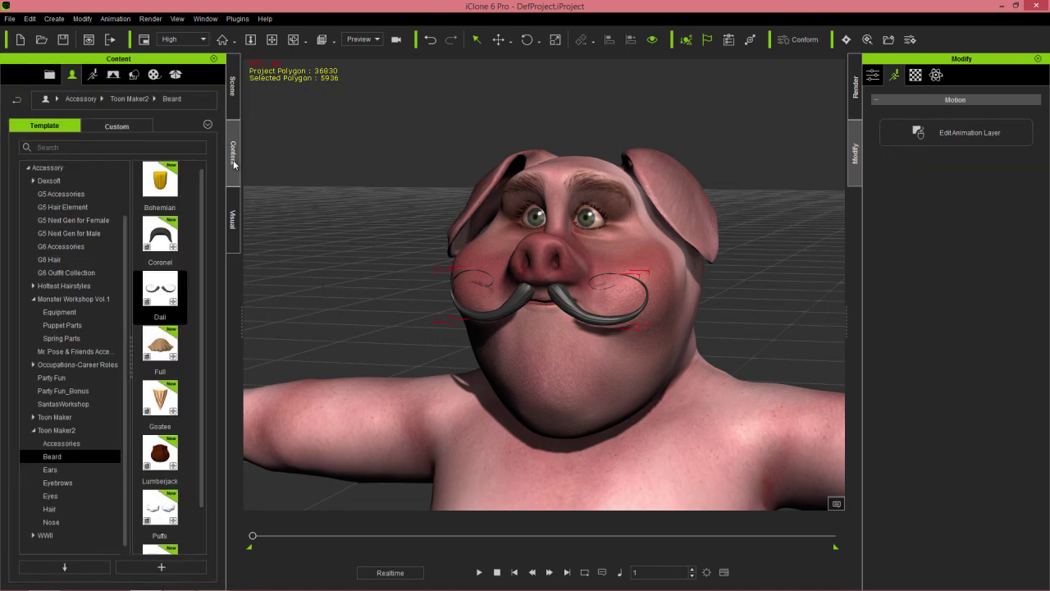
click(123, 126)
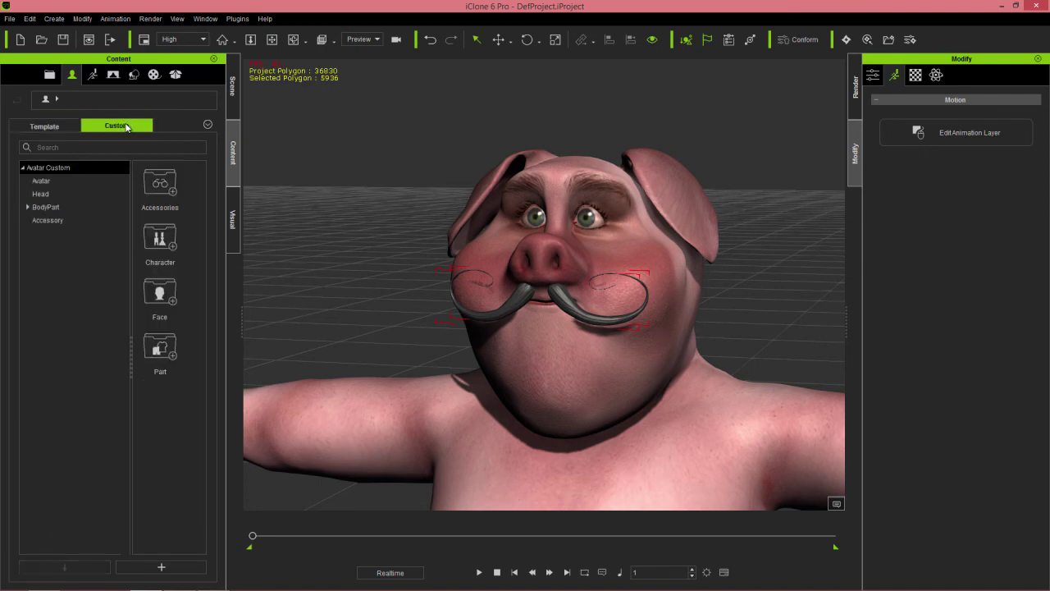
click(58, 220)
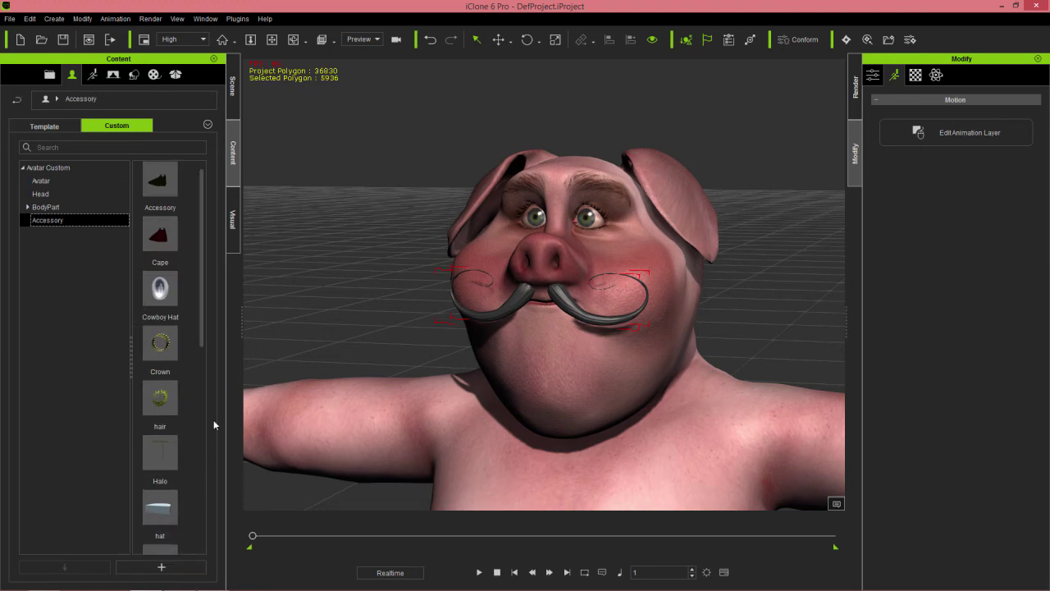
drag(204, 310, 202, 431)
drag(166, 365, 413, 323)
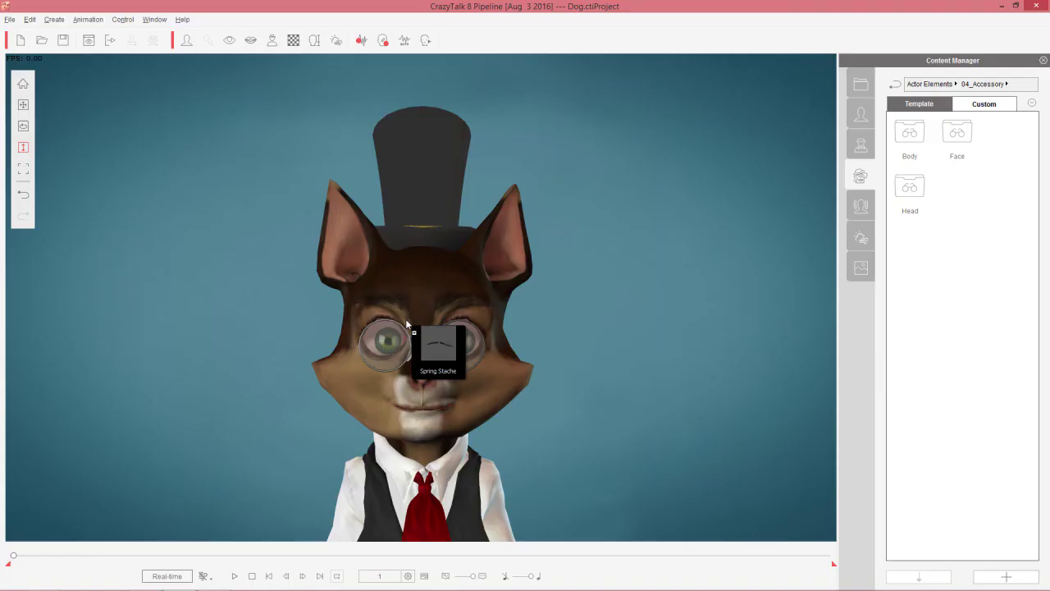
drag(408, 325, 428, 391)
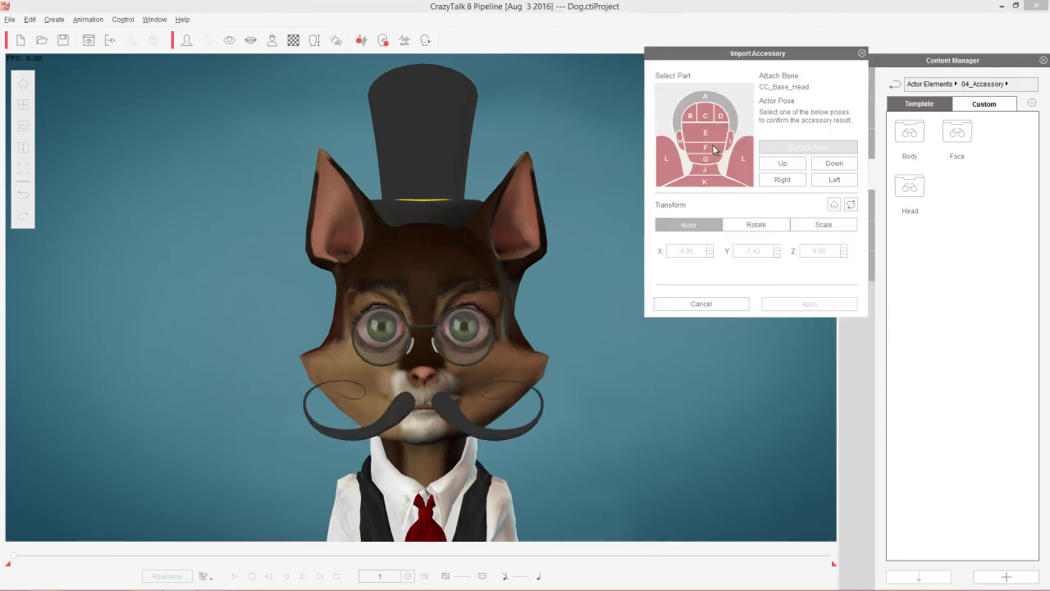
click(712, 148)
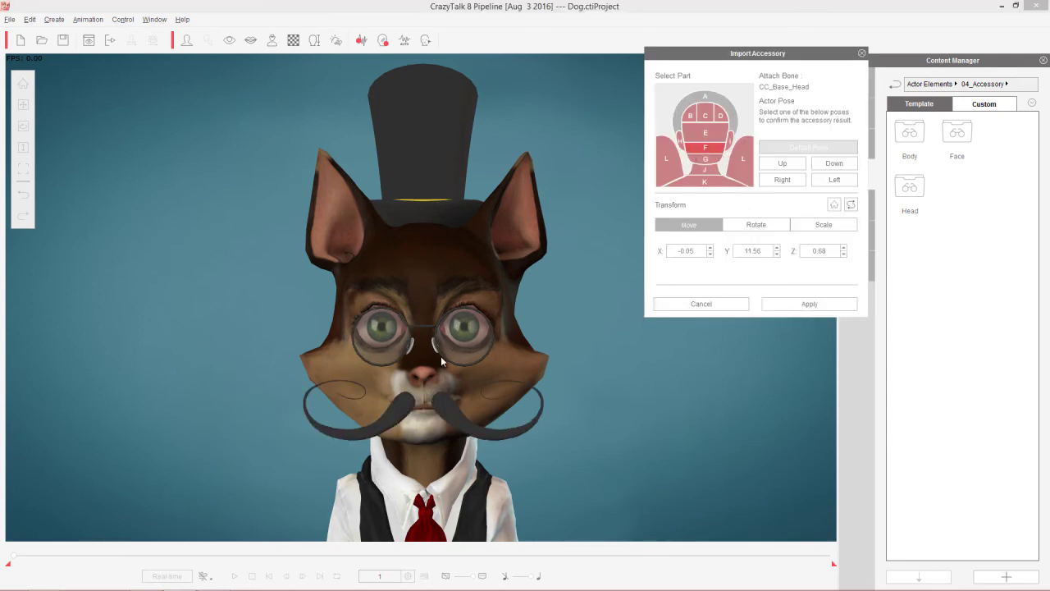
Move the imported moustache closer to the dog's muzzle by lowering its Y position to 10.06
double_click(754, 251)
key(Down)
key(Down)
key(Down)
key(Down)
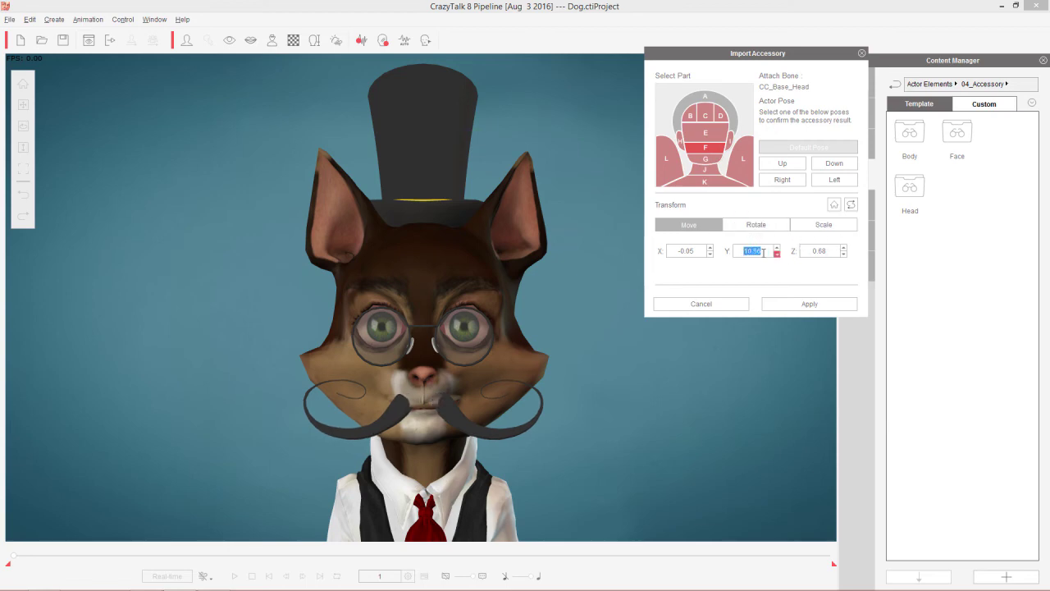
Raise the moustache to Z 2.53 beneath the dog's nose and fine-tune its Y depth against the muzzle
double_click(814, 250)
click(844, 248)
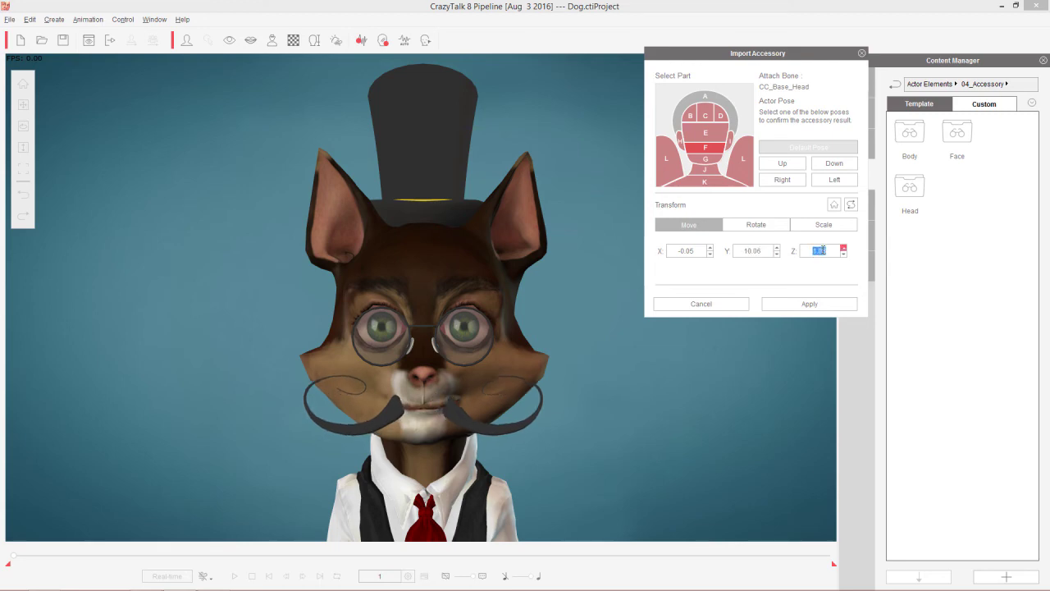
key(Up)
key(Up)
double_click(766, 251)
key(Up)
key(Up)
key(Up)
key(Up)
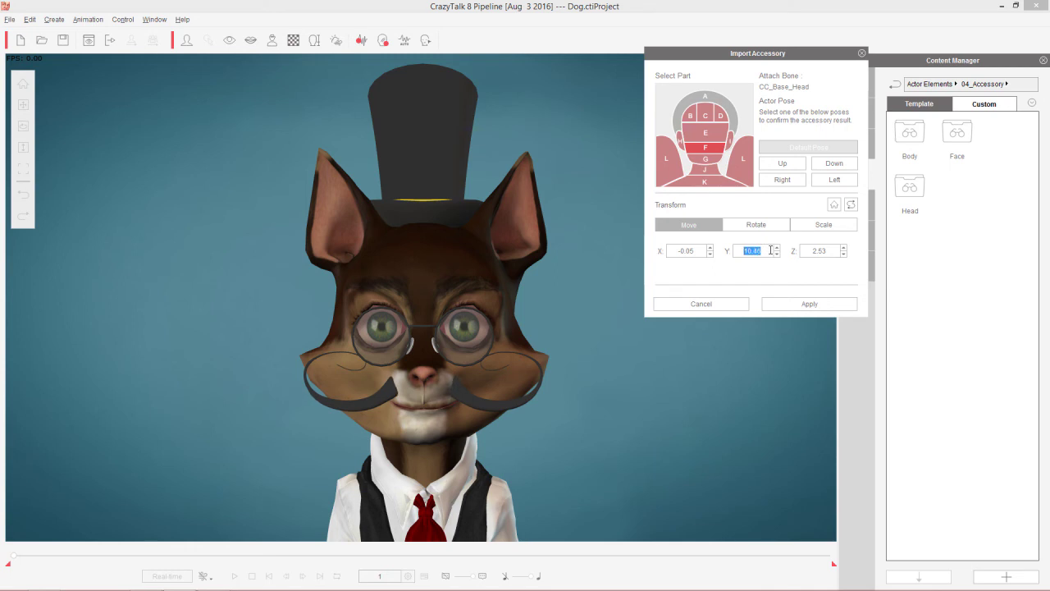
key(Down)
key(Down)
key(Down)
key(Down)
key(Down)
Scale the moustache down uniformly with the XYZ scale locked, adjust its height to Z 2.58, and apply the accessory
click(822, 227)
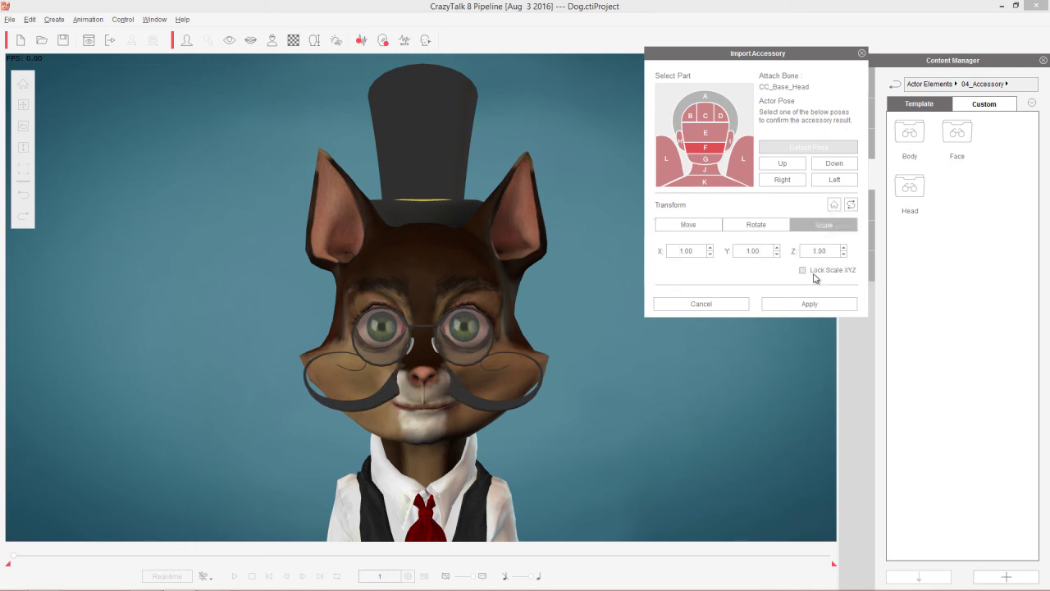
click(804, 270)
key(Down)
key(Down)
key(Down)
key(Down)
key(Down)
key(Down)
key(Down)
key(Down)
key(Down)
key(Down)
key(Down)
key(Down)
key(Down)
key(Down)
key(Down)
key(Down)
key(Down)
key(Down)
key(Down)
key(Down)
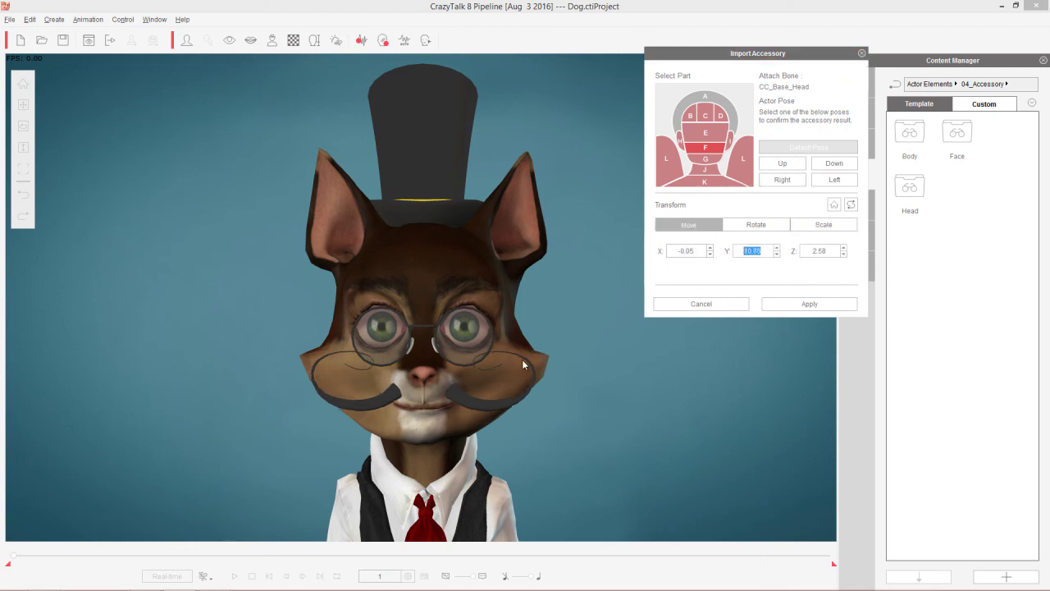
drag(732, 244, 722, 268)
click(817, 304)
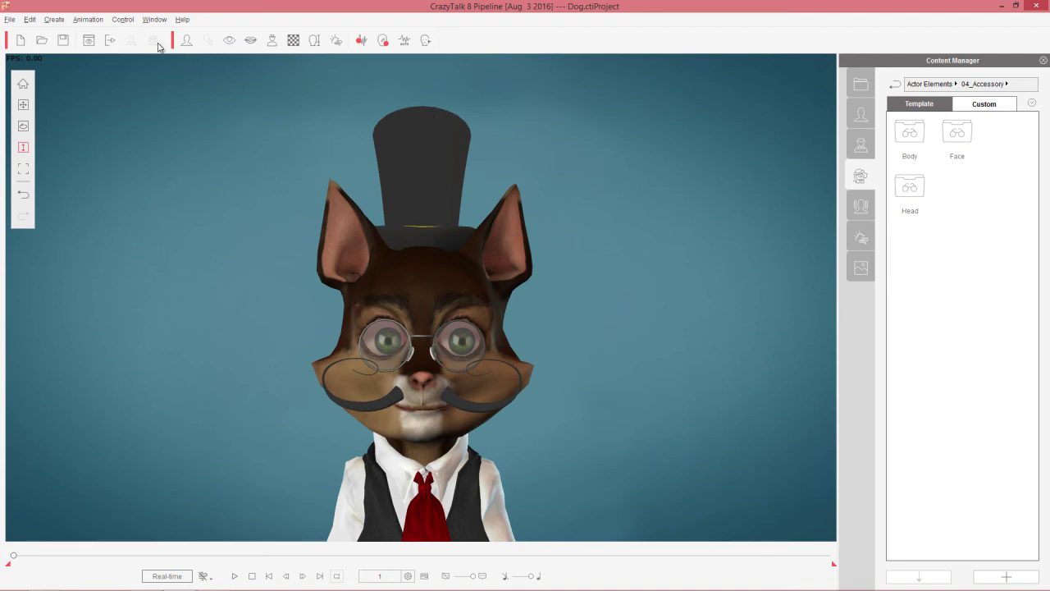
In the accessory material settings, give the top hat a specular of 73 and a glossiness of 38
click(54, 18)
click(89, 125)
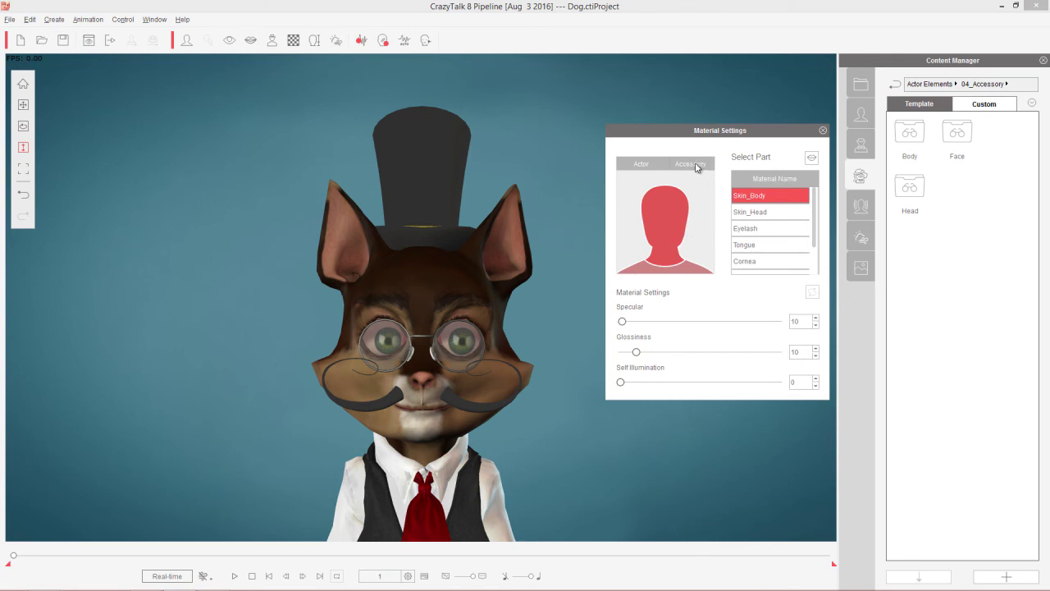
click(694, 164)
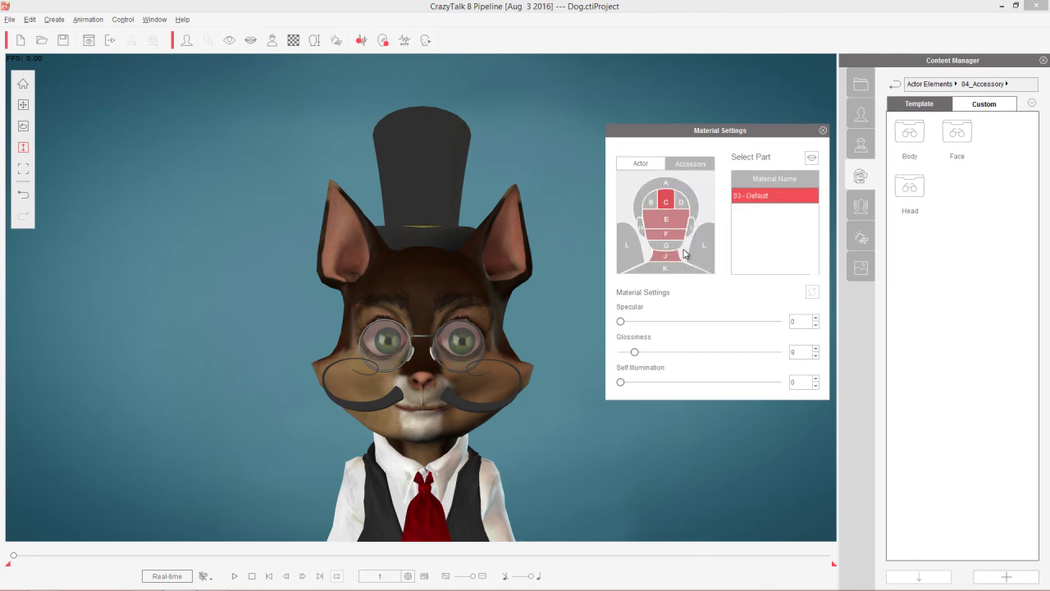
mouse_move(620, 324)
mouse_down()
mouse_move(651, 356)
mouse_move(737, 359)
mouse_move(668, 349)
mouse_move(631, 324)
mouse_up()
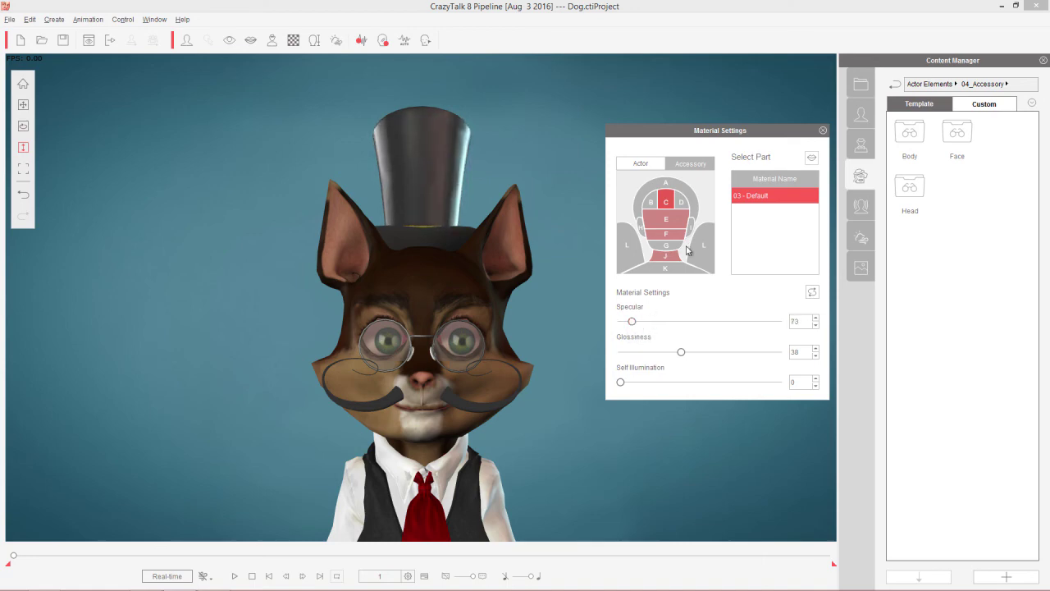
click(823, 129)
Darken the top hat by setting the diffuse brightness of the Toon Frog_Hat accessory to -14
click(52, 19)
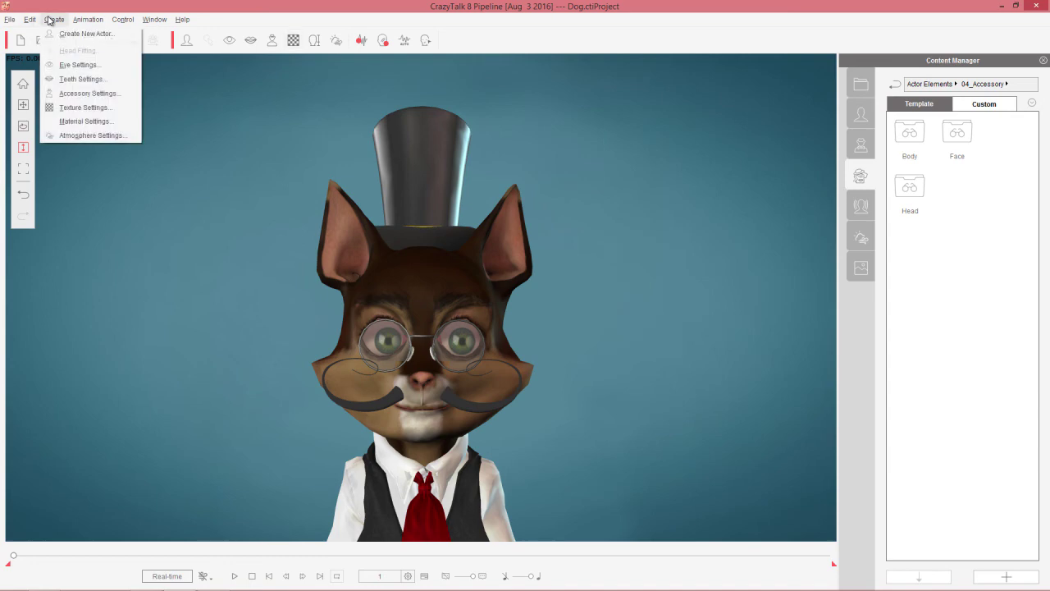
click(88, 93)
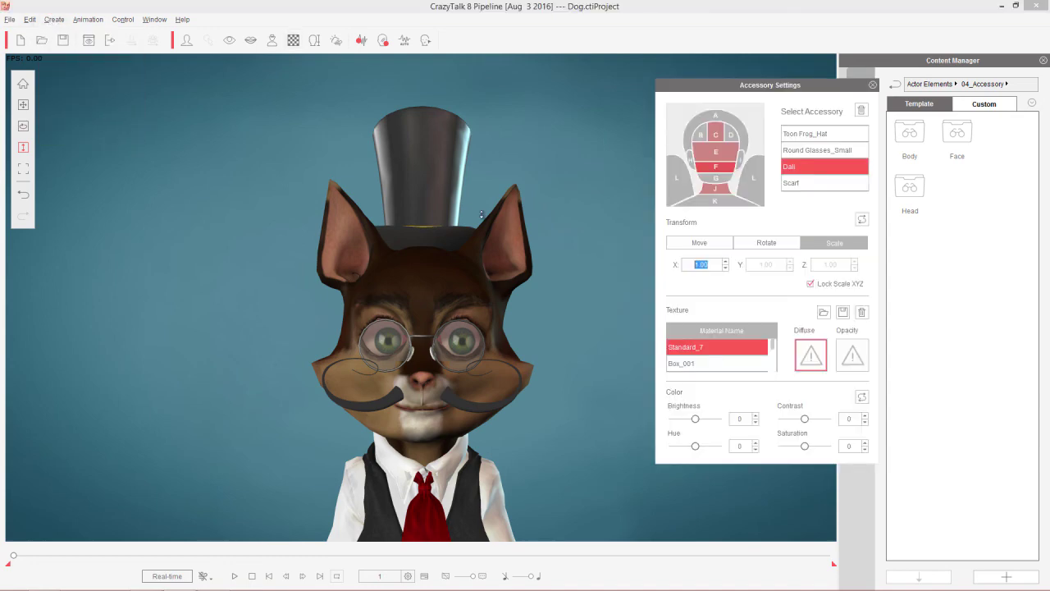
click(716, 134)
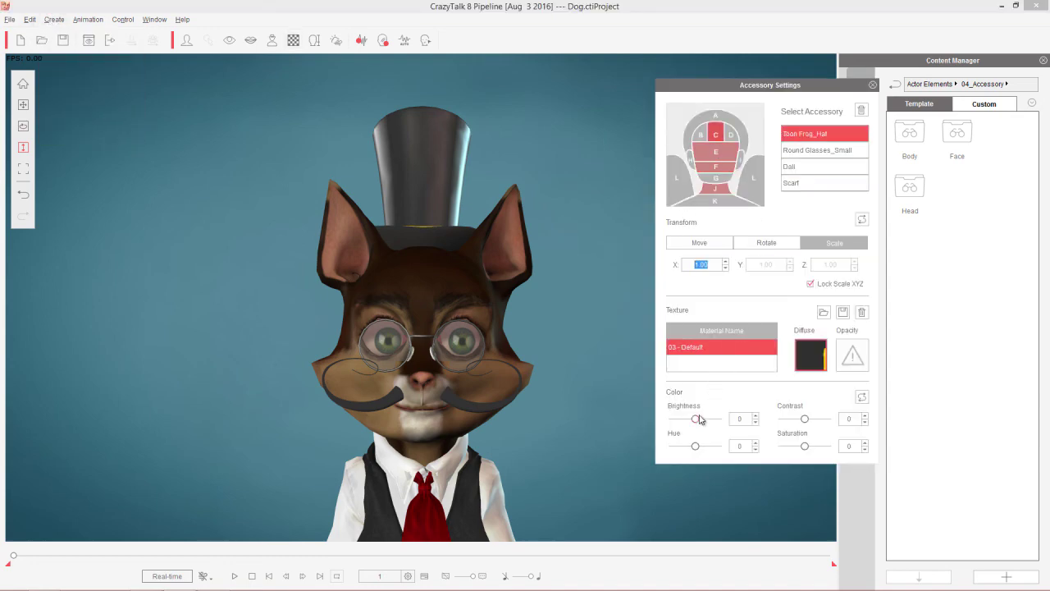
drag(698, 422, 695, 426)
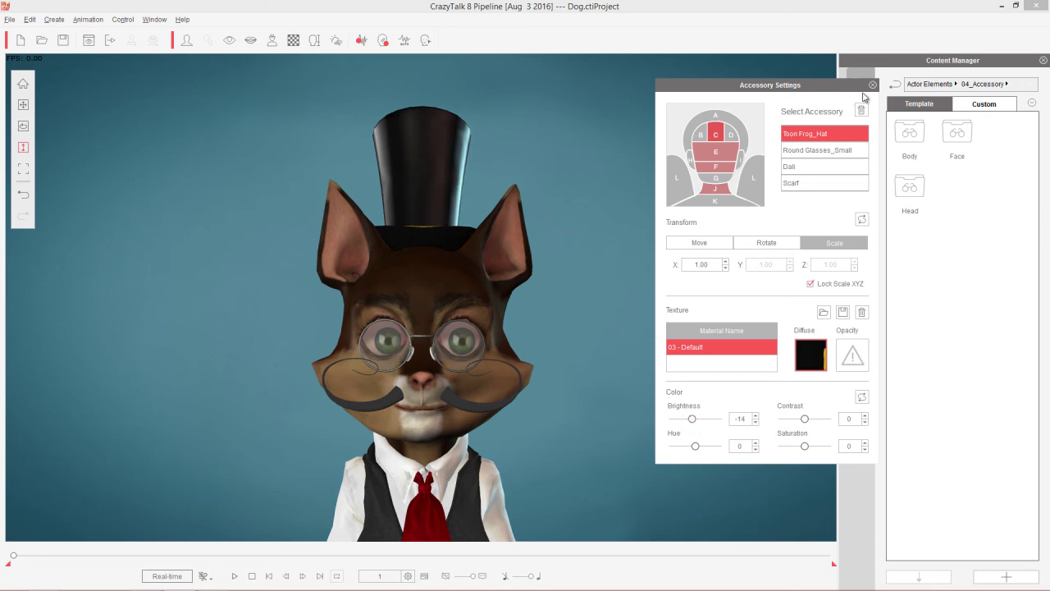
click(873, 85)
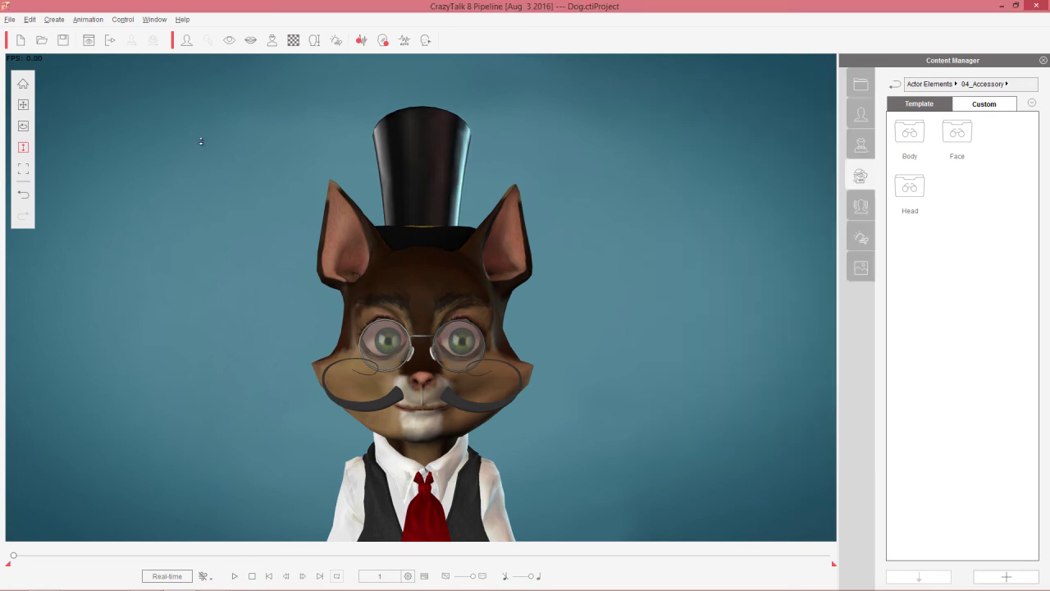
Darken the Dali moustache by setting the brightness of both its Bread_03 materials to -21
click(56, 19)
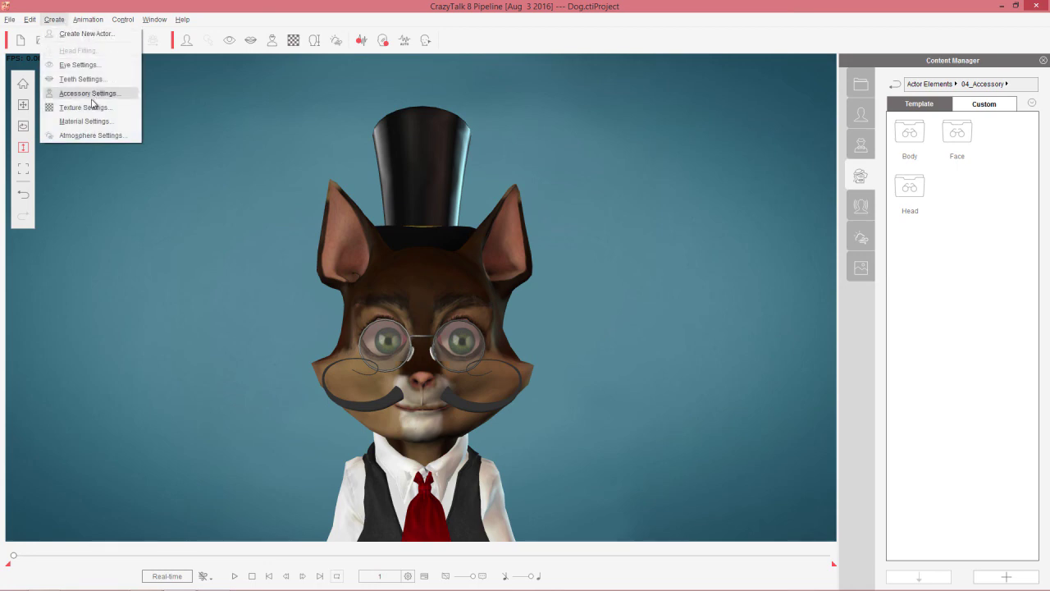
click(95, 92)
click(718, 168)
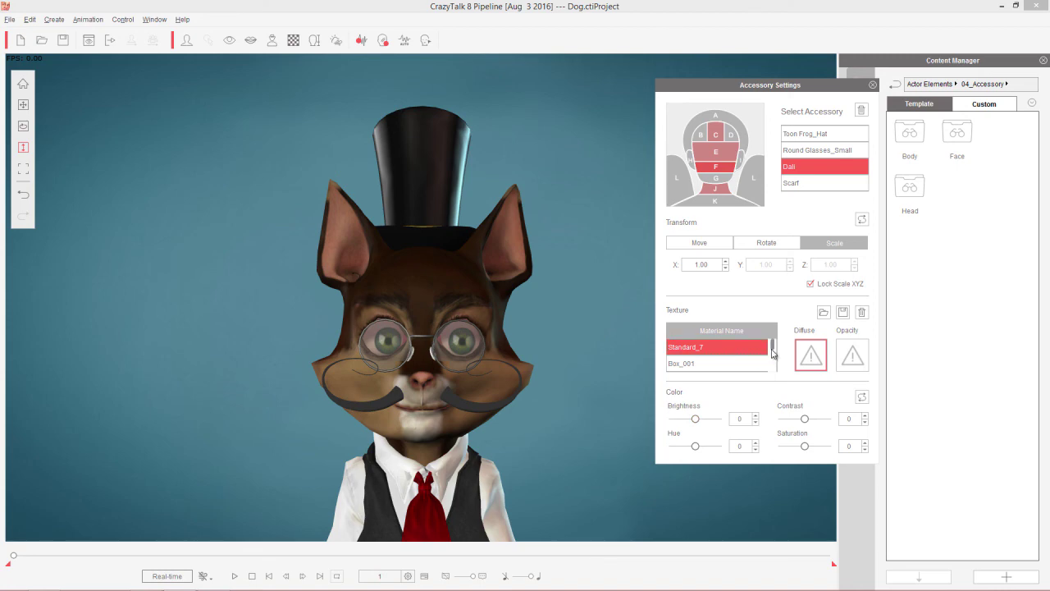
scroll(772, 353, down, 1)
click(722, 368)
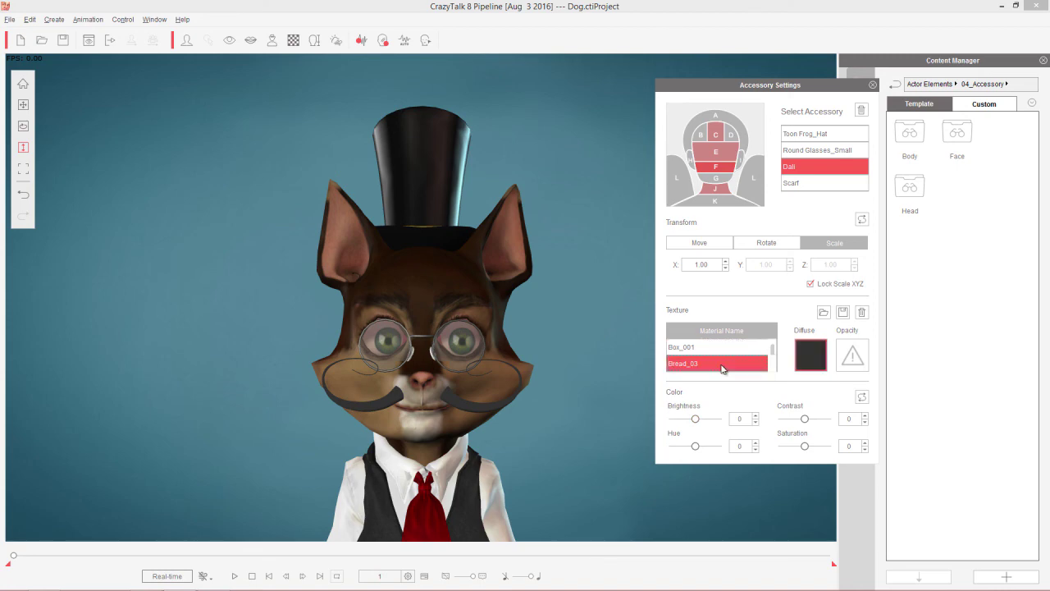
drag(697, 420, 693, 421)
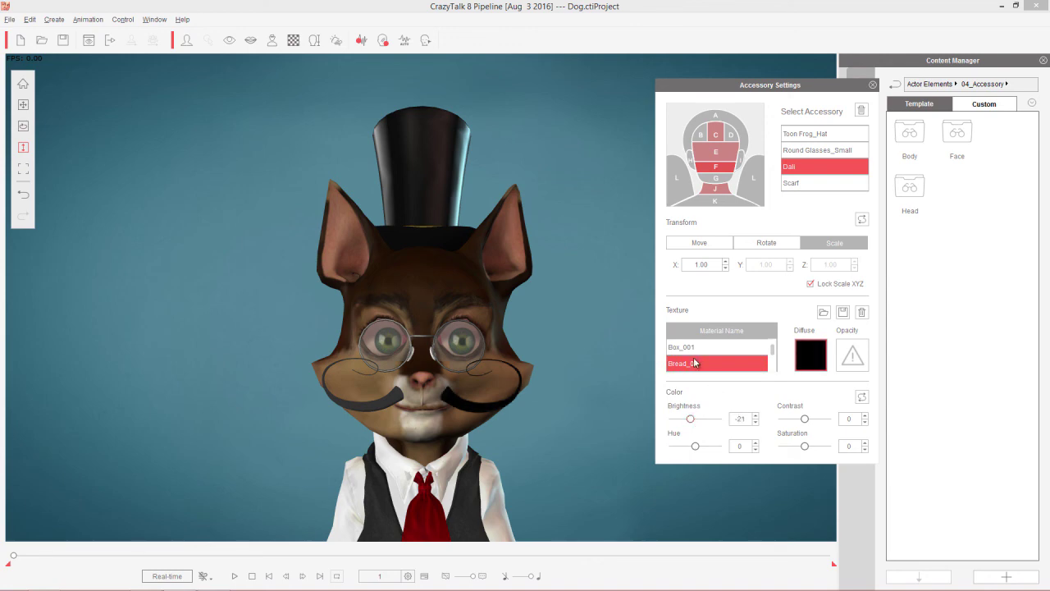
drag(773, 353, 775, 369)
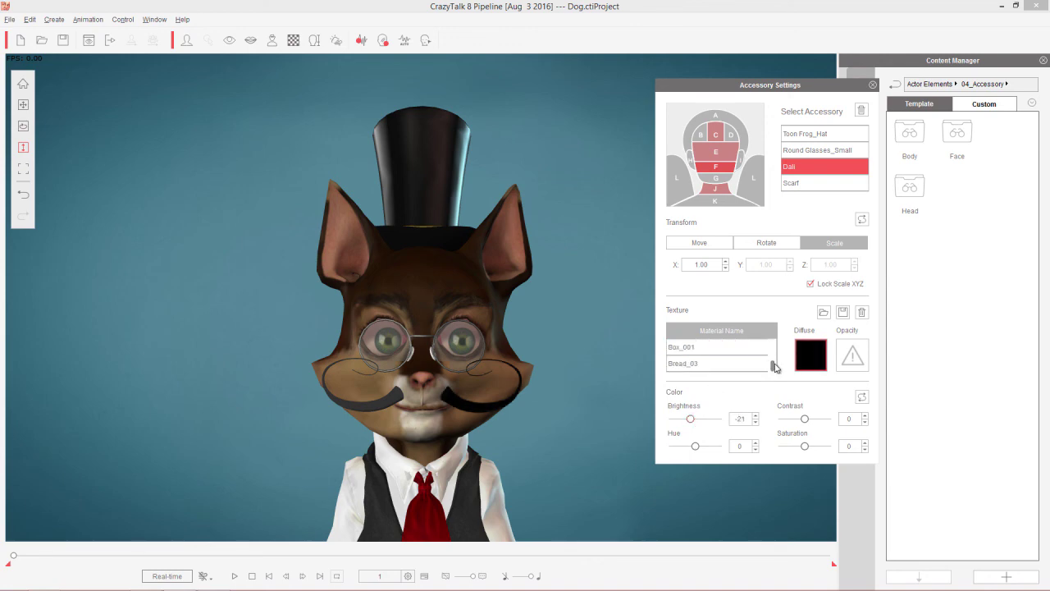
click(700, 367)
drag(695, 420, 691, 426)
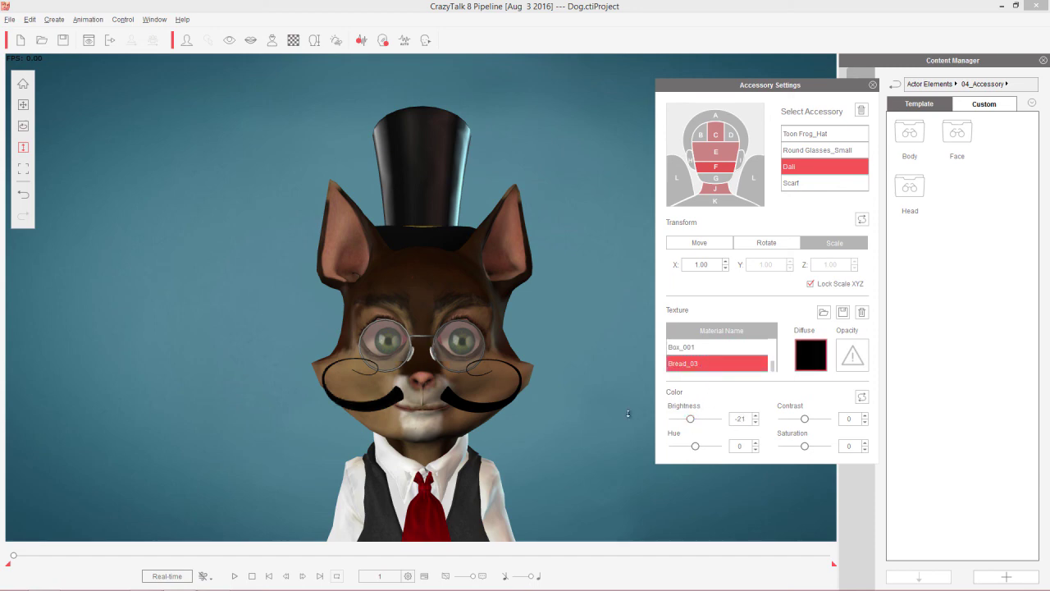
click(873, 85)
Make the moustache shinier: specular 149 and glossiness 30 for its first Bread_03 material, specular 104 and glossiness 34 for the second
click(54, 18)
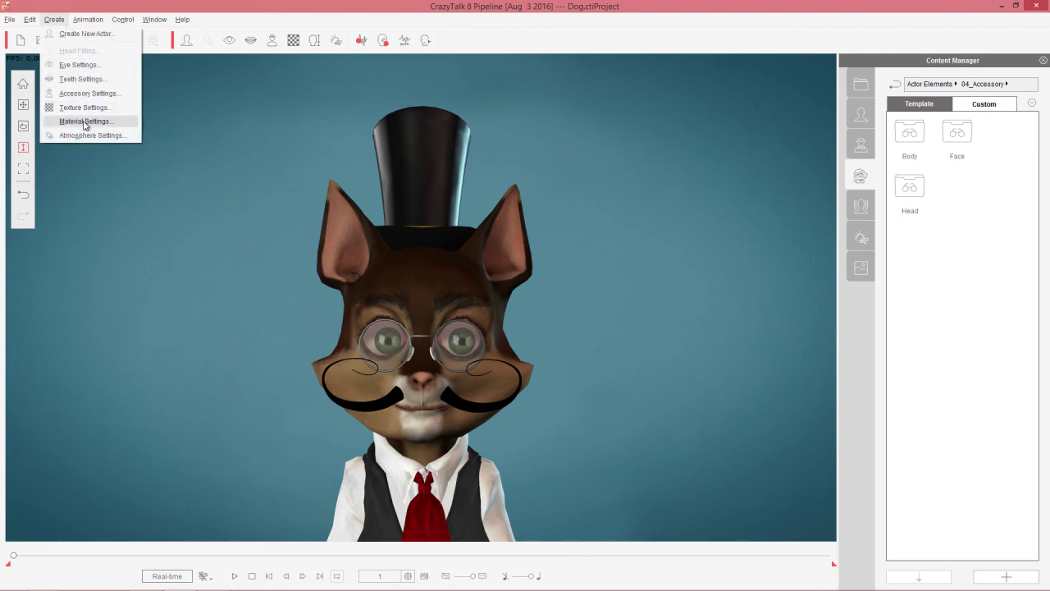
click(84, 122)
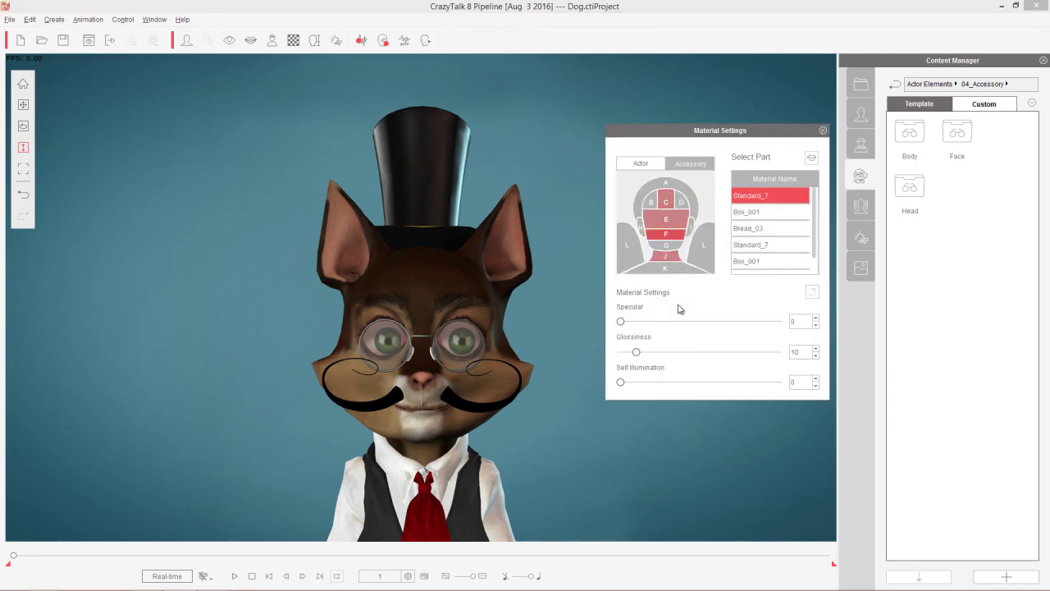
click(776, 232)
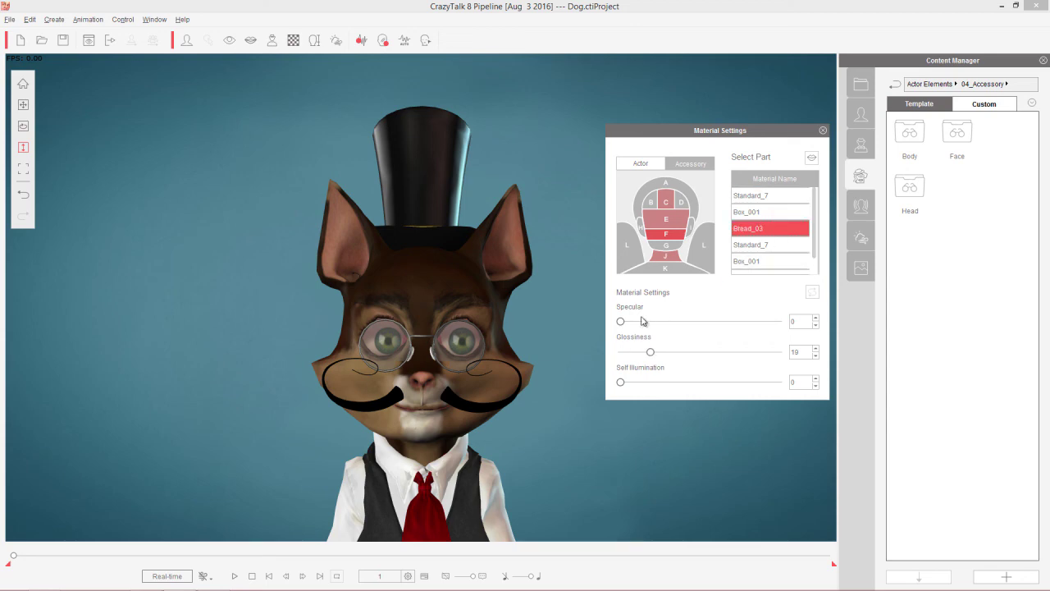
drag(624, 324, 669, 352)
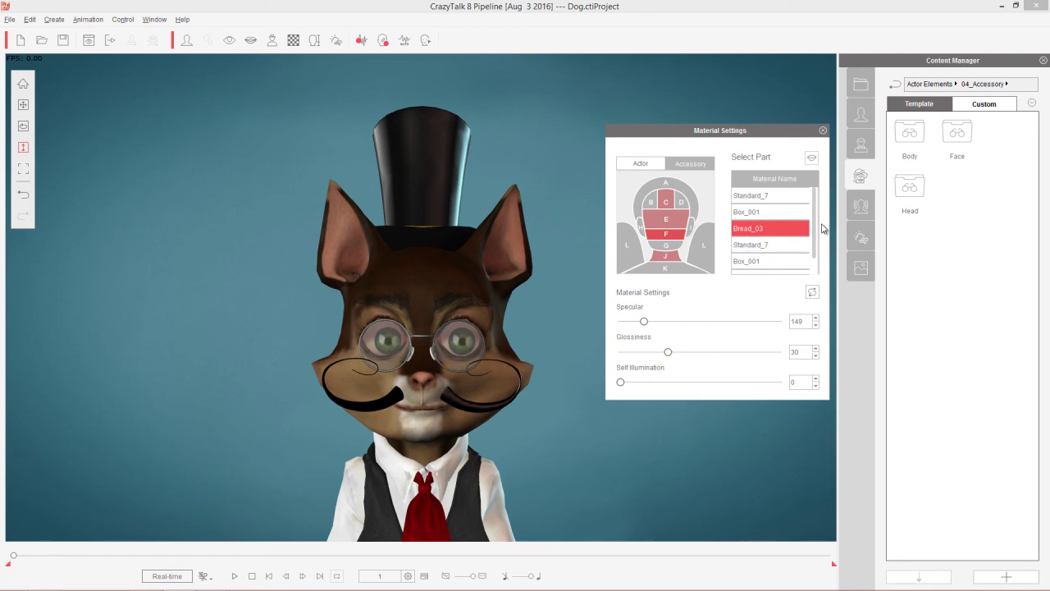
scroll(815, 235, down, 1)
click(761, 266)
mouse_move(621, 321)
mouse_down()
mouse_move(656, 321)
mouse_move(663, 351)
mouse_move(676, 352)
mouse_move(637, 322)
mouse_up()
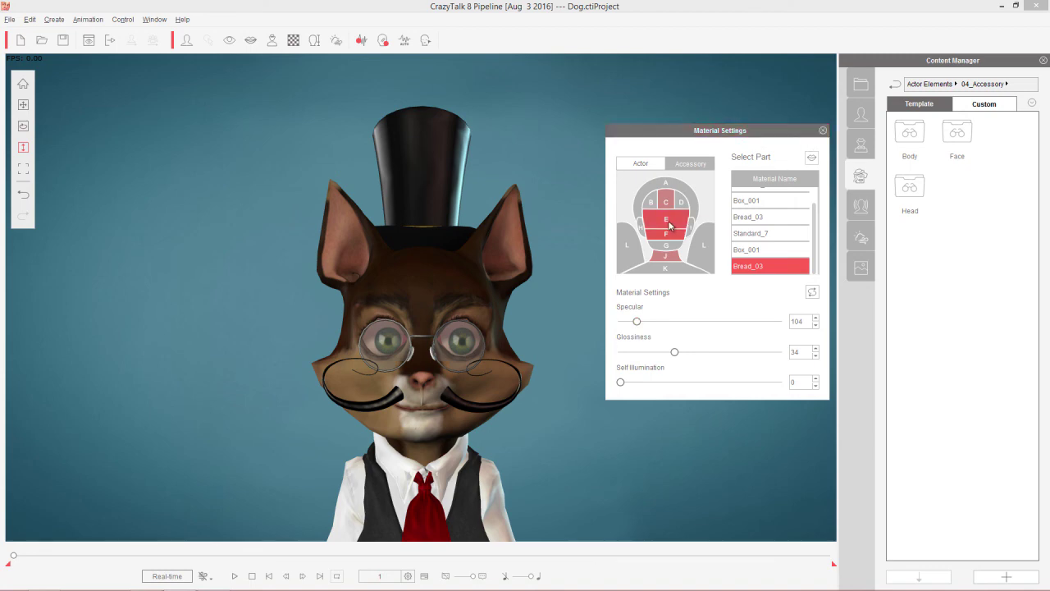
Give the Round Glasses frame material a specular of 214 and a glossiness of 30
click(670, 226)
click(744, 212)
click(750, 199)
click(754, 211)
drag(637, 321, 668, 356)
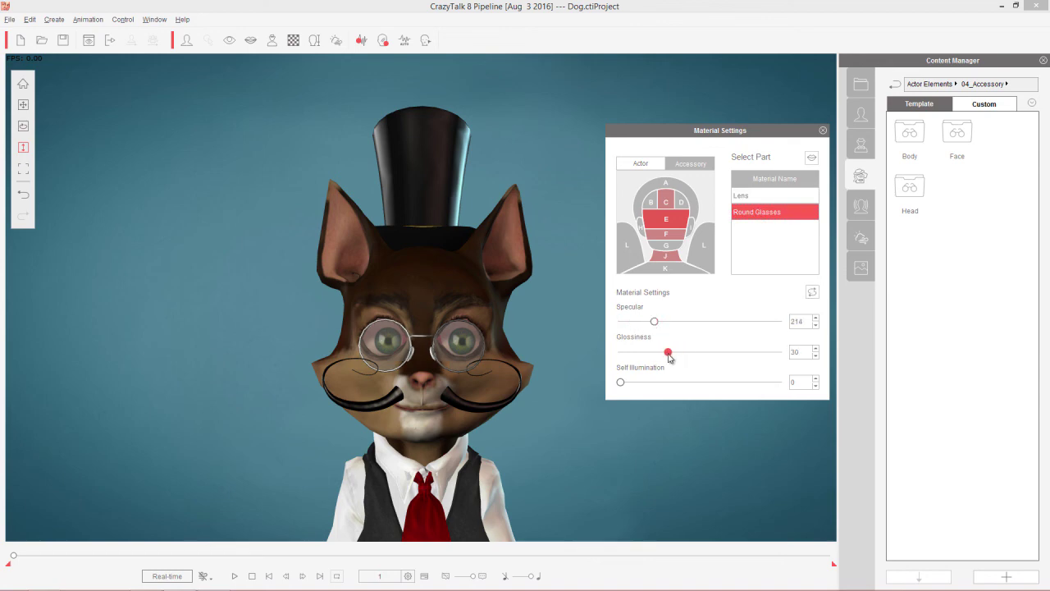
key(Escape)
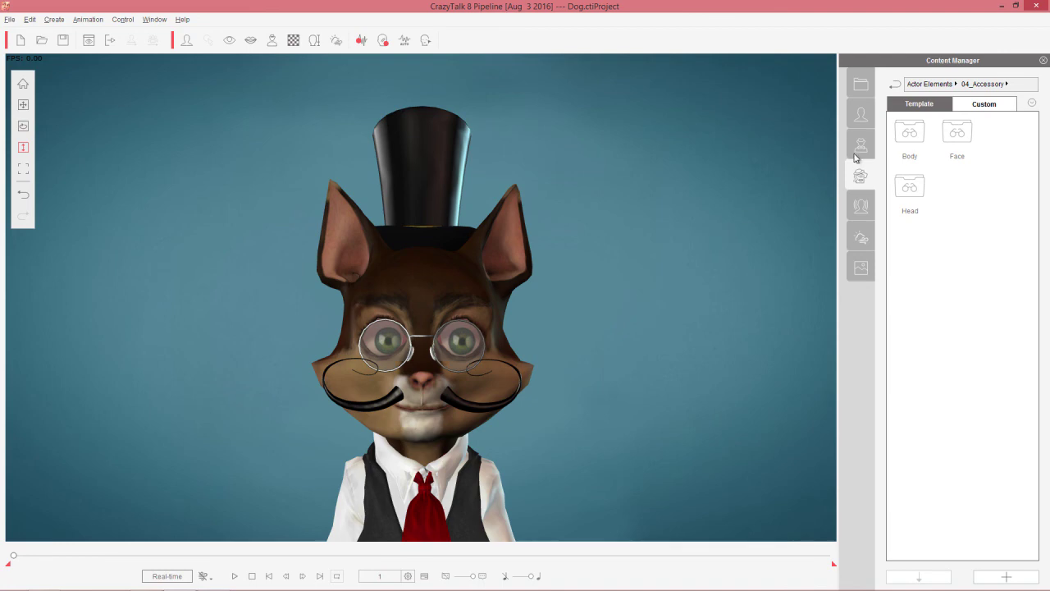
Save the finished character to the actor template library as Clever Cat
click(864, 113)
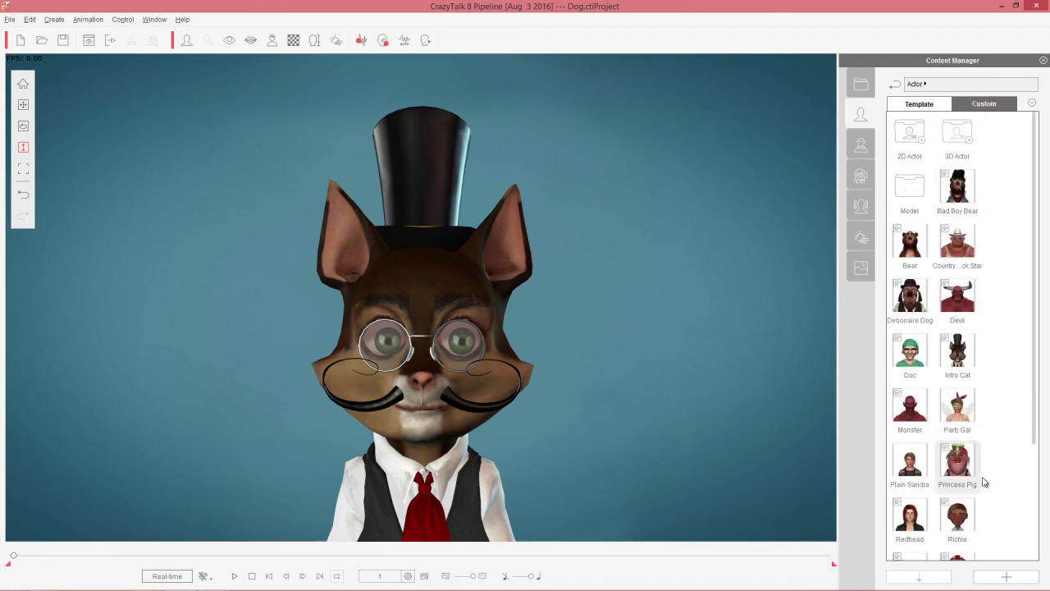
click(1006, 577)
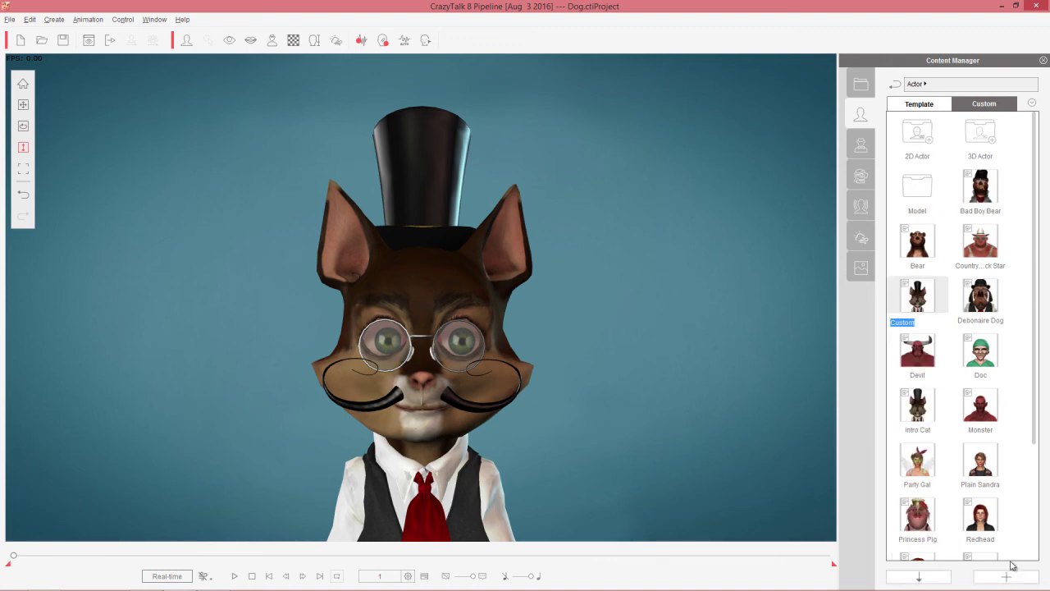
text(C)
text(lever Cat)
key(Return)
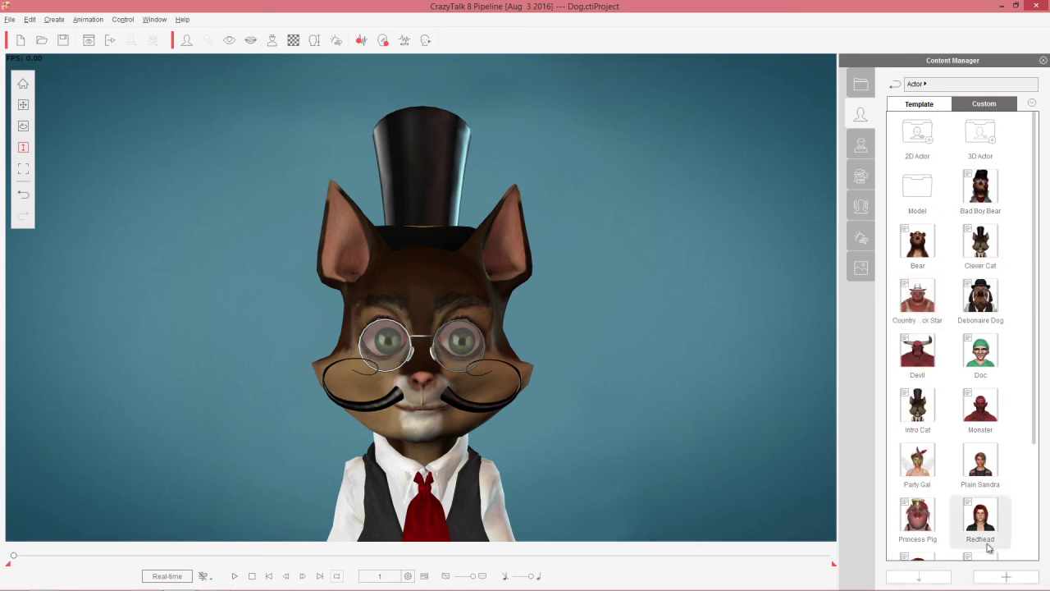
Load the Princess Pig actor and set the specular of its Crown accessory material to 121
double_click(920, 515)
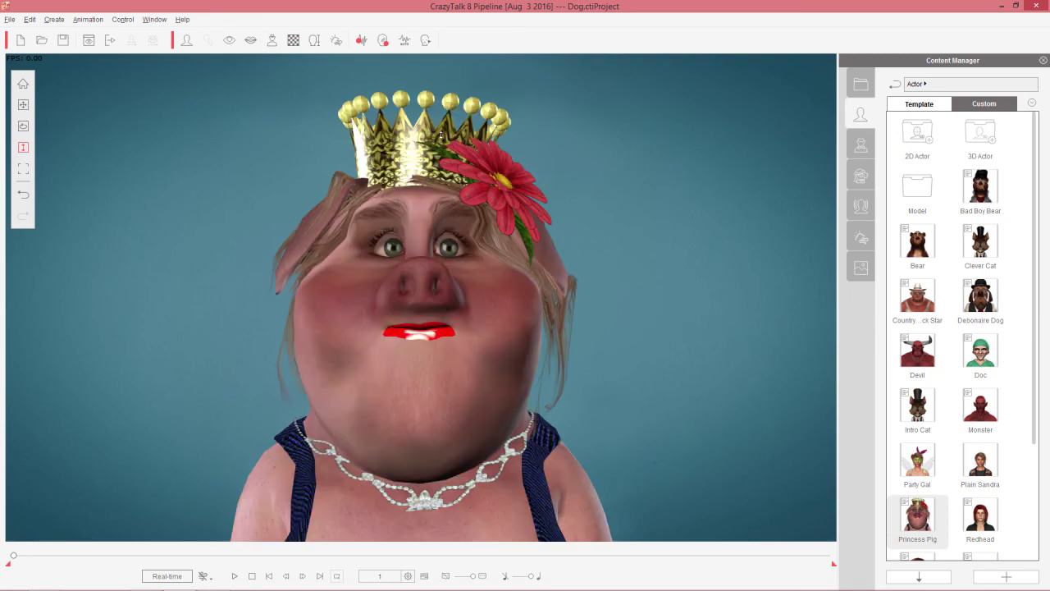
click(55, 19)
click(91, 121)
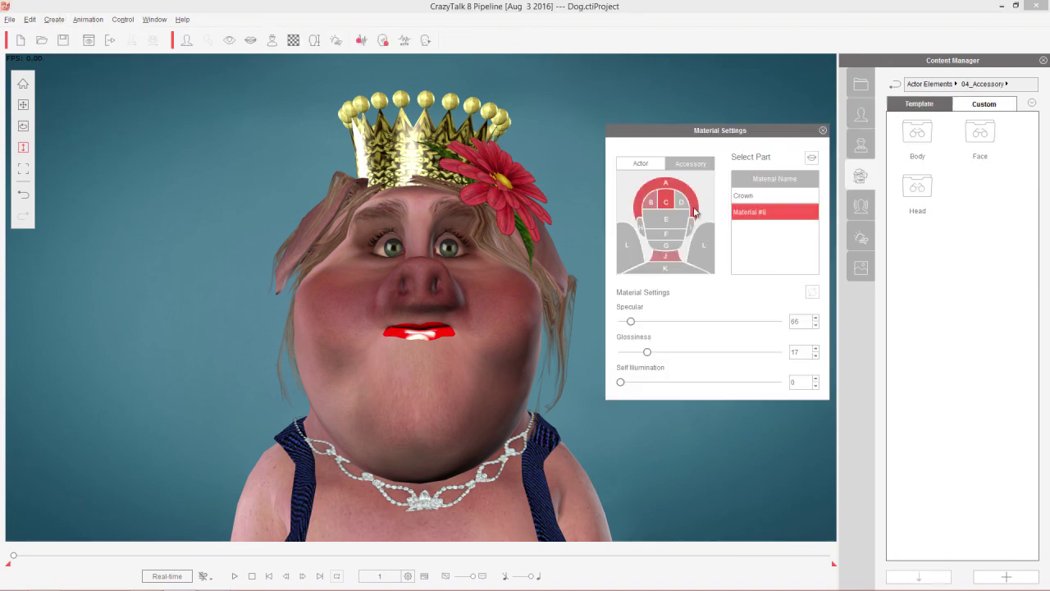
click(671, 205)
mouse_move(644, 321)
mouse_down()
mouse_move(675, 321)
mouse_move(640, 327)
mouse_up()
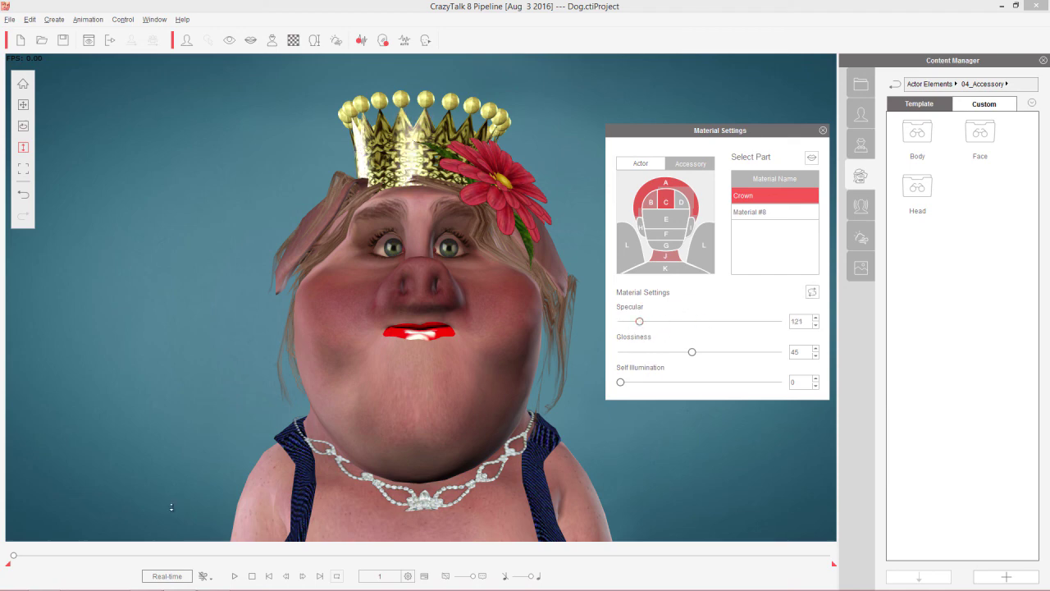
Scrub the timeline to frame 30 to check the crown's shine in motion, and play the animation from the first frame
mouse_move(14, 555)
mouse_down()
mouse_move(304, 544)
mouse_move(347, 551)
mouse_move(16, 560)
mouse_move(30, 559)
mouse_up()
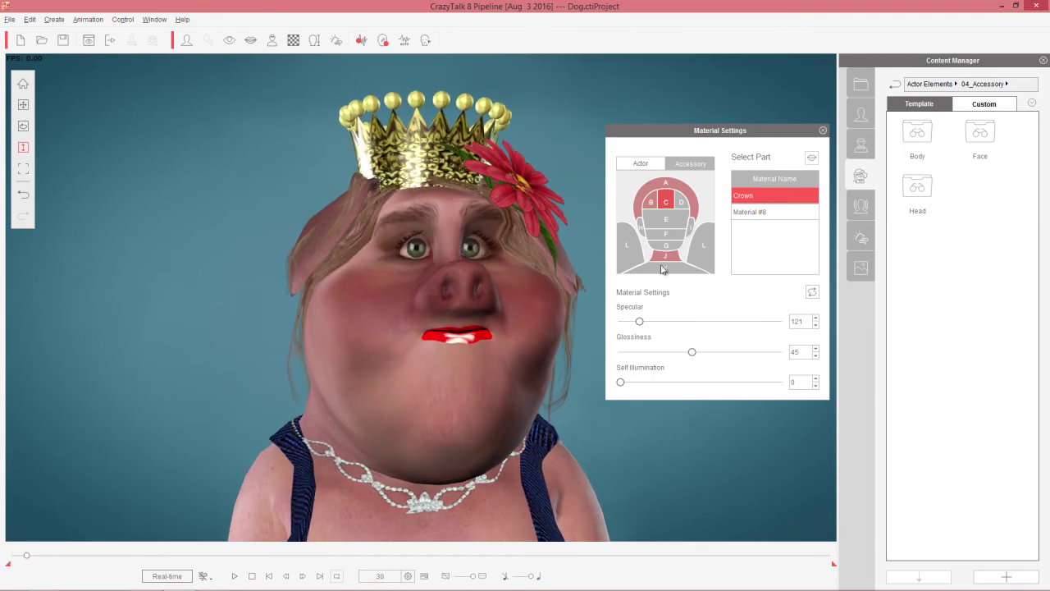
click(823, 130)
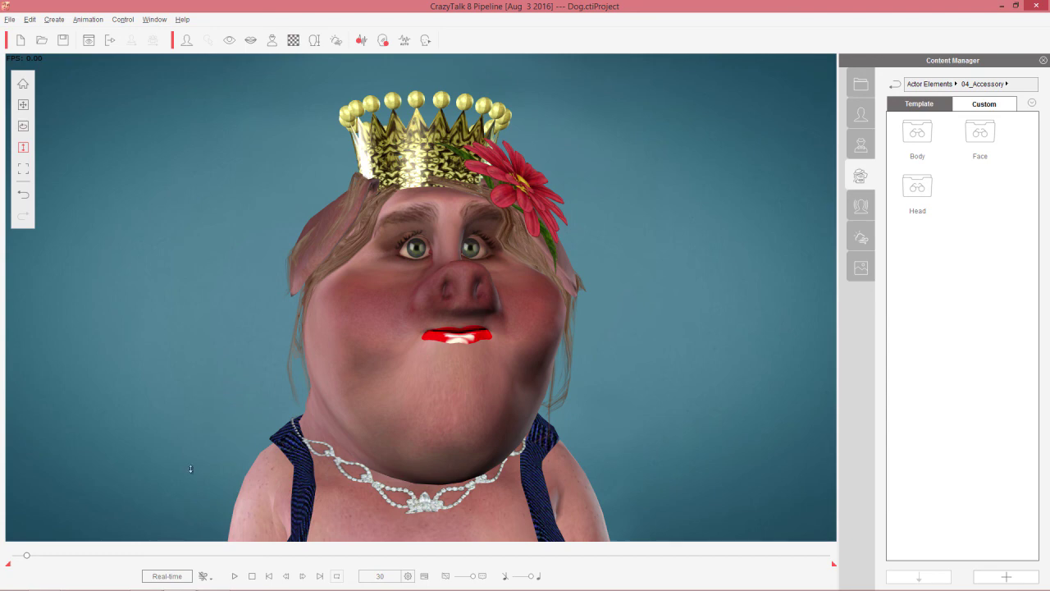
drag(28, 558, 3, 558)
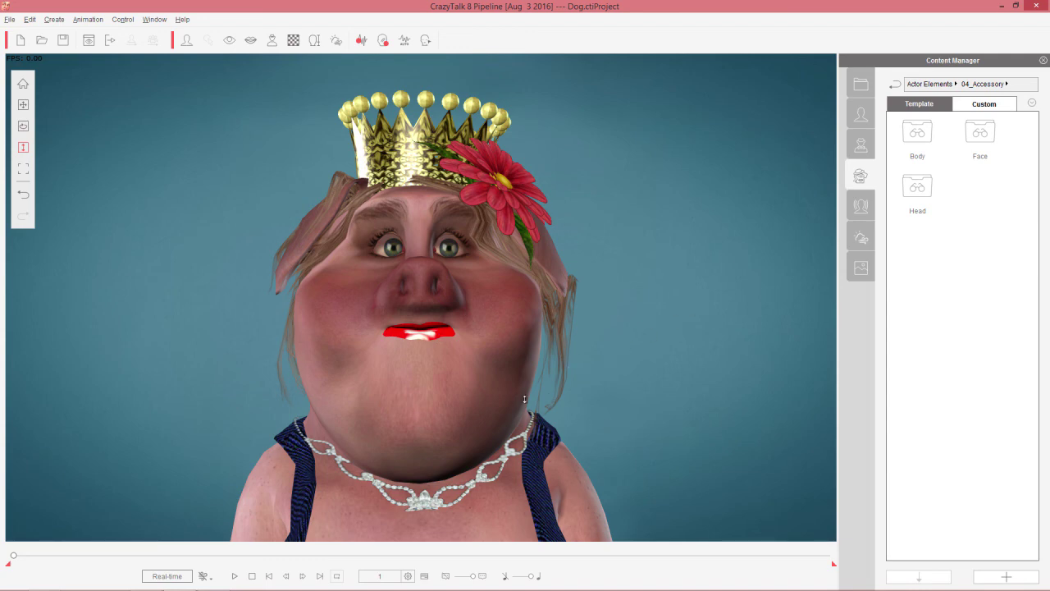
click(234, 576)
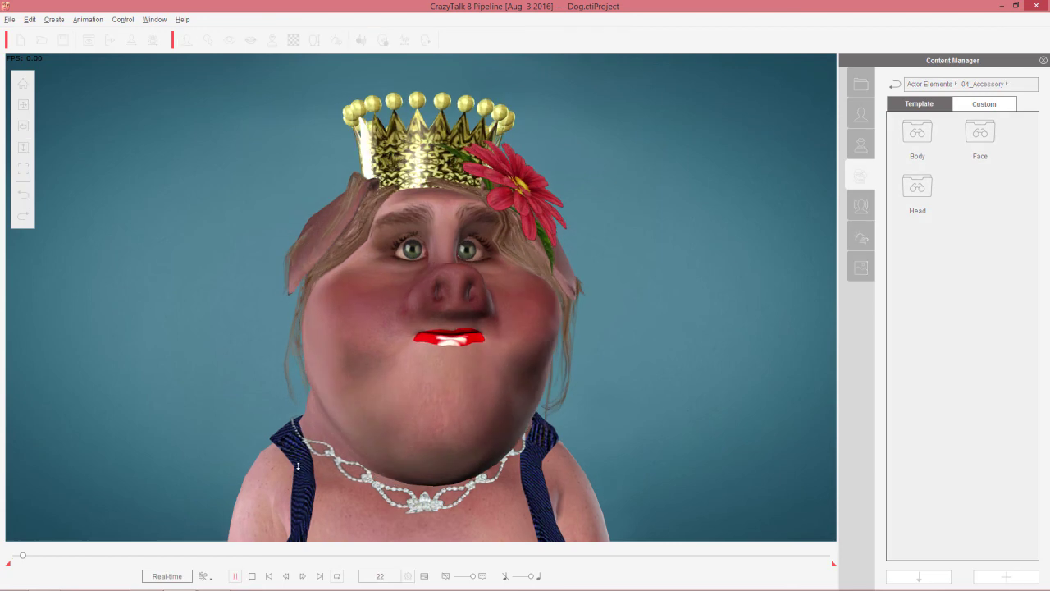